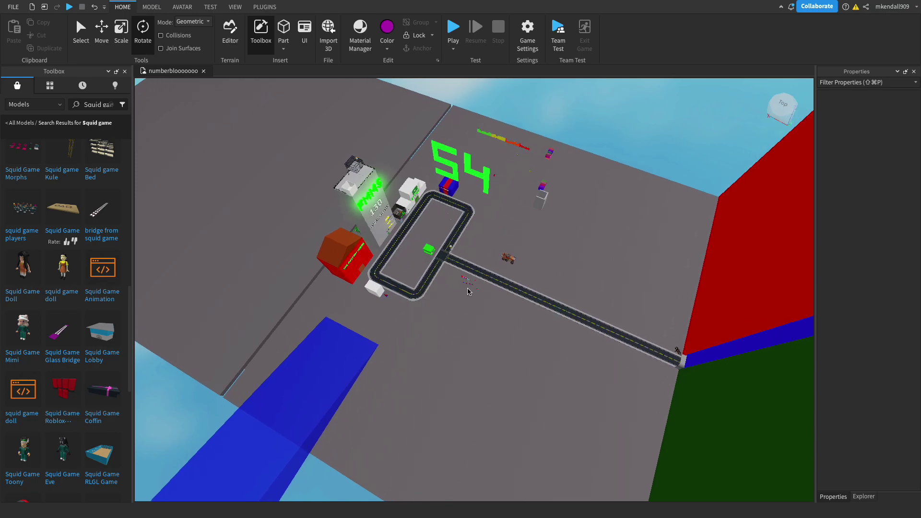
Examine the coloured numberblock models standing beside the road junction.
{"action": "scroll", "coordinate": [469, 286], "scroll_direction": "up", "scroll_amount": 3}
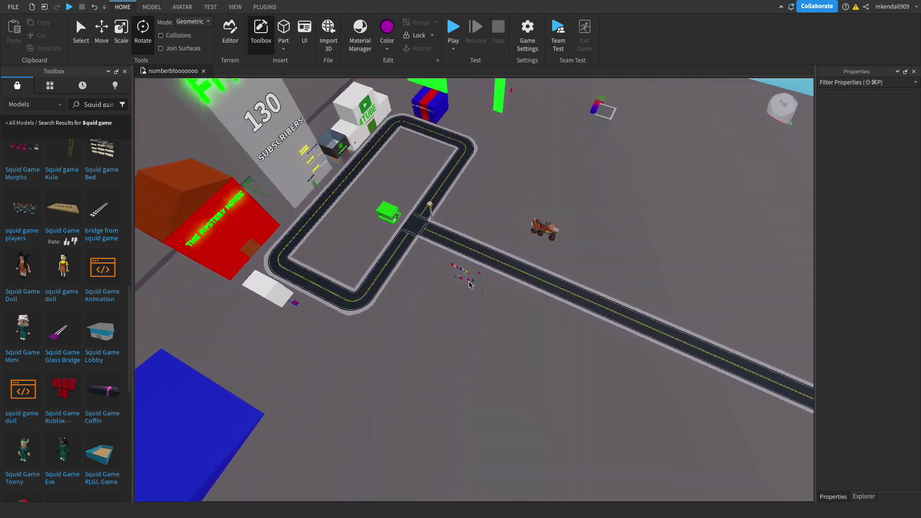
{"action": "scroll", "coordinate": [469, 285], "scroll_direction": "up", "scroll_amount": 1}
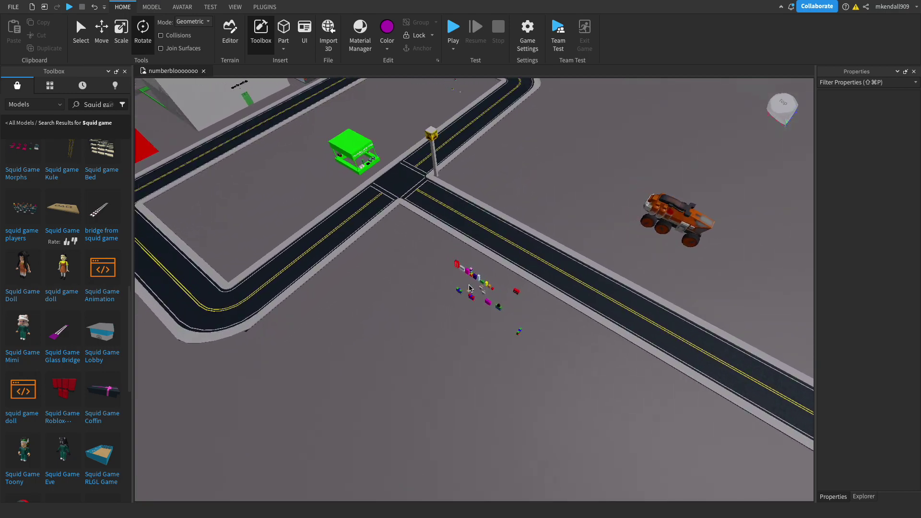
{"action": "scroll", "coordinate": [469, 287], "scroll_direction": "up", "scroll_amount": 8}
{"action": "scroll", "coordinate": [469, 288], "scroll_direction": "down", "scroll_amount": 10}
{"action": "scroll", "coordinate": [469, 287], "scroll_direction": "up", "scroll_amount": 3}
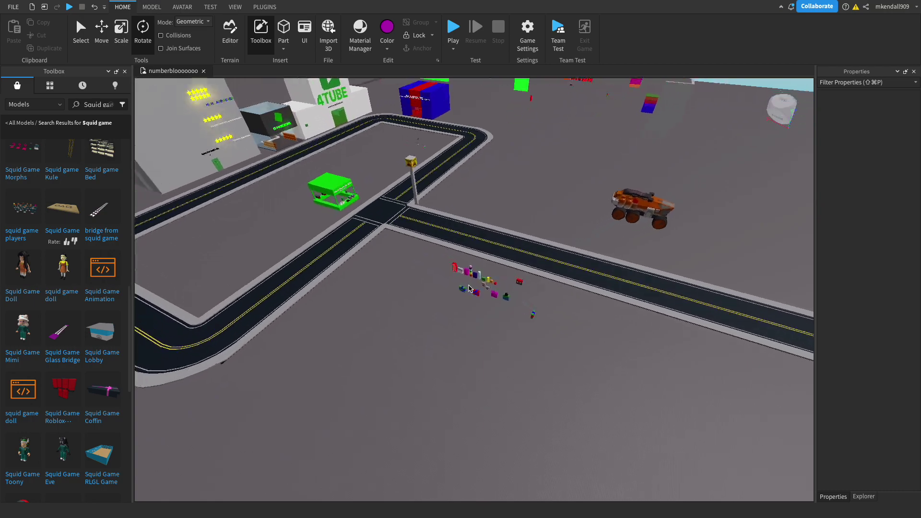
{"action": "scroll", "coordinate": [468, 288], "scroll_direction": "up", "scroll_amount": 6}
{"action": "scroll", "coordinate": [469, 288], "scroll_direction": "down", "scroll_amount": 6}
{"action": "scroll", "coordinate": [468, 288], "scroll_direction": "up", "scroll_amount": 3}
{"action": "right_click_drag", "start_coordinate": [469, 288], "coordinate": [470, 292]}
{"action": "key", "text": "w"}
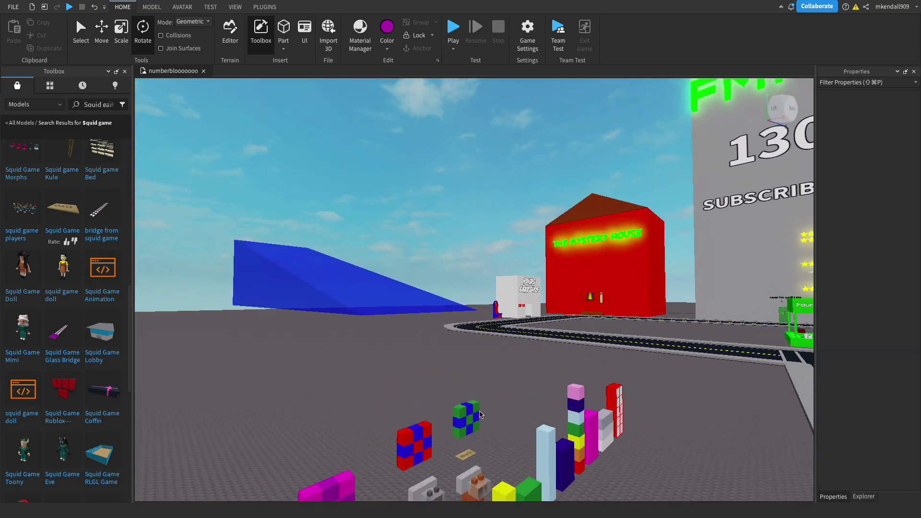
Move the Squid Game card model from the ground onto the top of the rainbow block stack.
{"action": "key", "text": "w"}
{"action": "left_click_drag", "start_coordinate": [273, 221], "coordinate": [264, 246]}
{"action": "right_click_drag", "start_coordinate": [259, 214], "coordinate": [263, 246]}
{"action": "left_click_drag", "start_coordinate": [263, 246], "coordinate": [317, 314]}
{"action": "right_click_drag", "start_coordinate": [264, 247], "coordinate": [316, 314]}
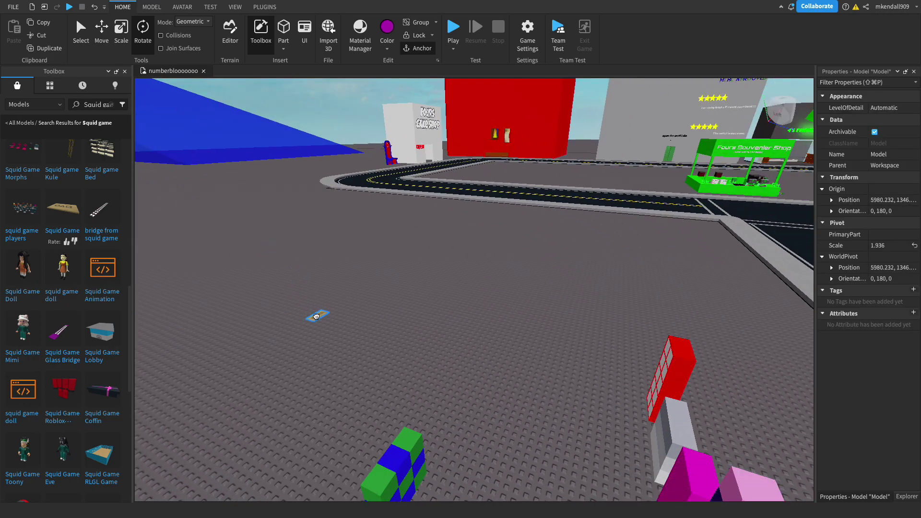
{"action": "left_click_drag", "start_coordinate": [316, 314], "coordinate": [447, 334]}
{"action": "right_click_drag", "start_coordinate": [317, 315], "coordinate": [448, 335]}
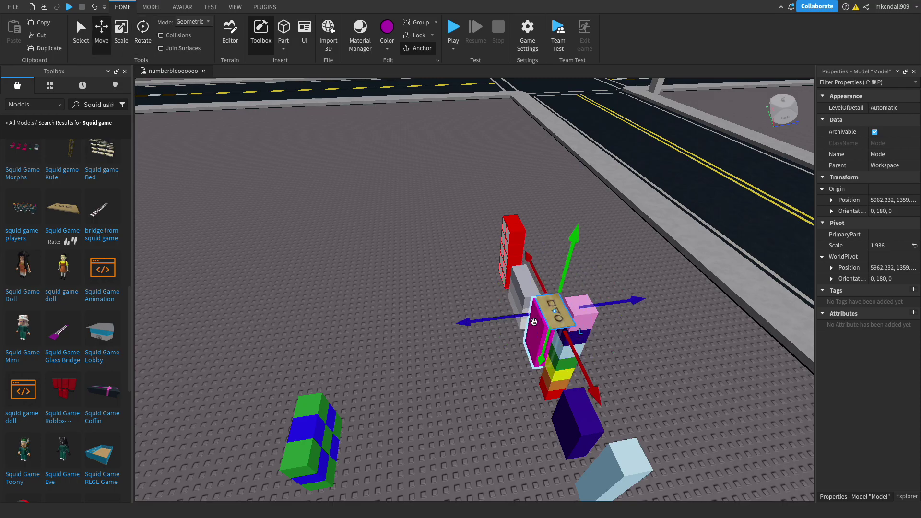
Rotate the brown cat model to orientation 0, 0, 0 so it faces away from the row of blocks.
{"action": "left_click", "coordinate": [513, 319]}
{"action": "key", "text": "f"}
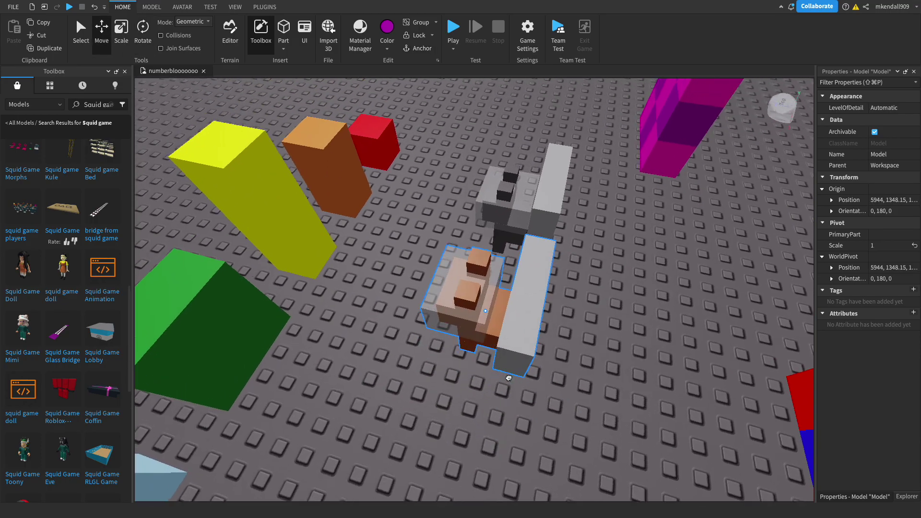
{"action": "key", "text": "r"}
{"action": "left_click_drag", "start_coordinate": [508, 378], "coordinate": [595, 393]}
{"action": "key", "text": "r"}
{"action": "right_click_drag", "start_coordinate": [595, 393], "coordinate": [408, 82]}
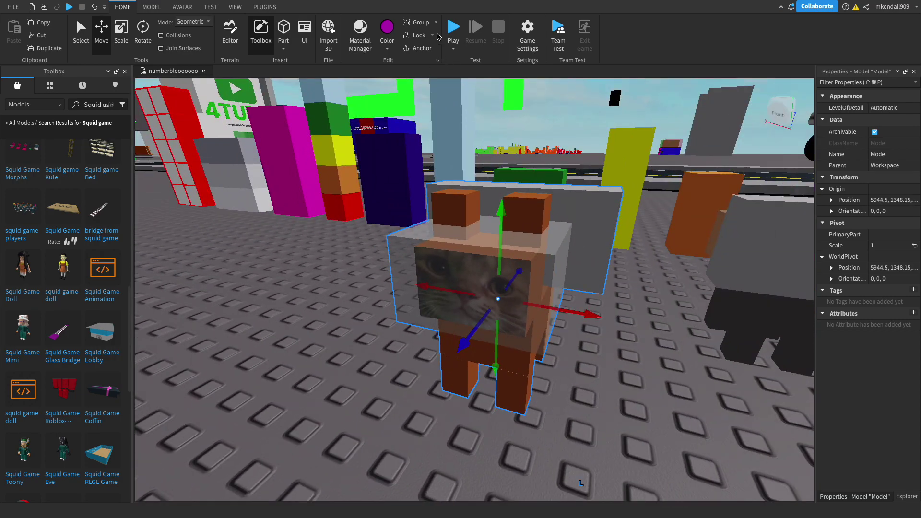
Ungroup the brown cat model and delete its translucent box and the grey slab behind it.
{"action": "left_click", "coordinate": [448, 288]}
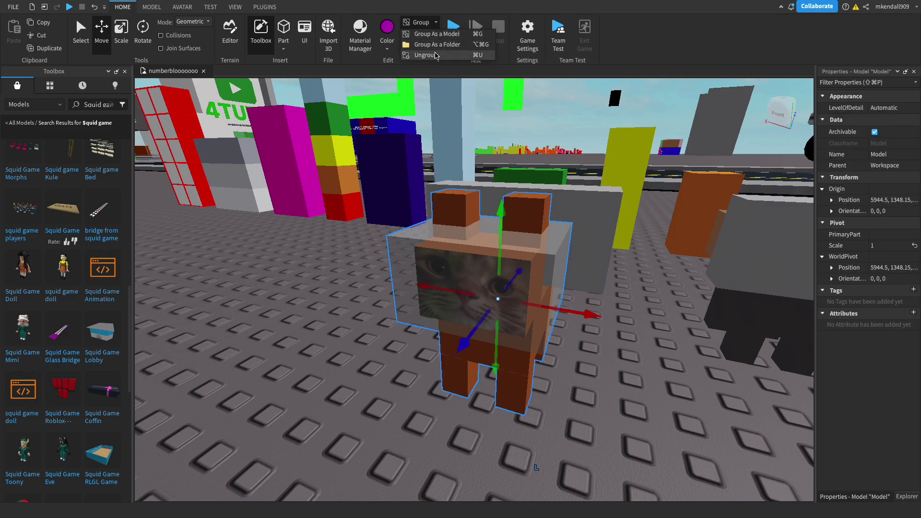
{"action": "left_click", "coordinate": [438, 53]}
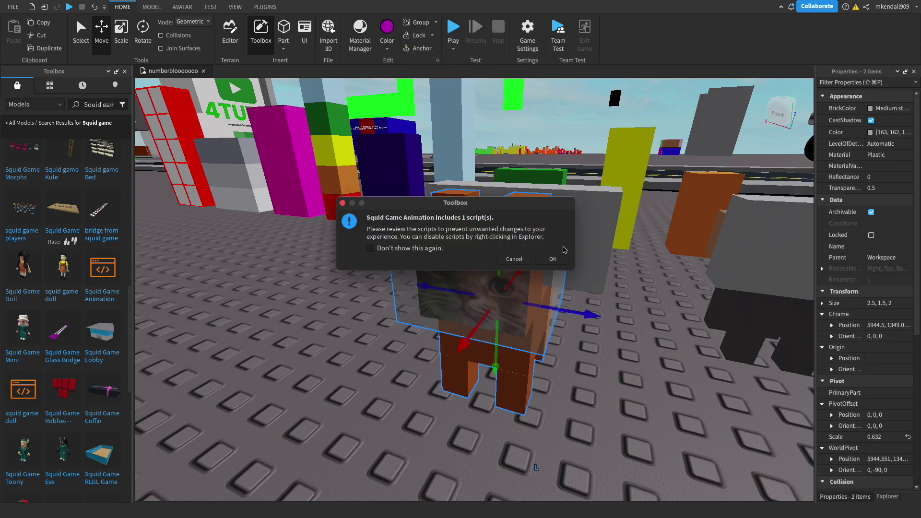
{"action": "left_click", "coordinate": [510, 262]}
{"action": "left_click", "coordinate": [424, 306]}
{"action": "key", "text": "BackSpace"}
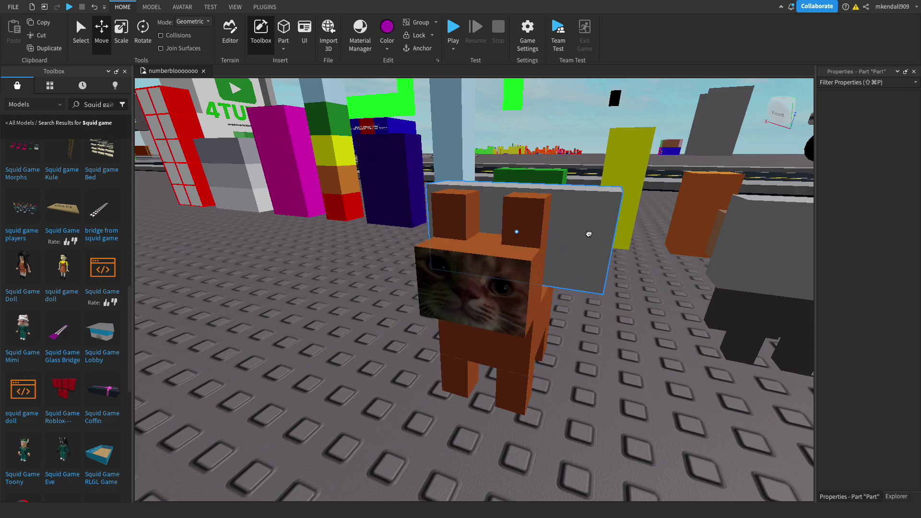
{"action": "left_click", "coordinate": [588, 232]}
{"action": "key", "text": "BackSpace"}
Ungroup the grey cat model and strip away its grey slab and translucent box.
{"action": "right_click_drag", "start_coordinate": [588, 232], "coordinate": [618, 233]}
{"action": "key", "text": "w"}
{"action": "right_click_drag", "start_coordinate": [566, 219], "coordinate": [524, 105]}
{"action": "key", "text": "s"}
{"action": "key", "text": "w"}
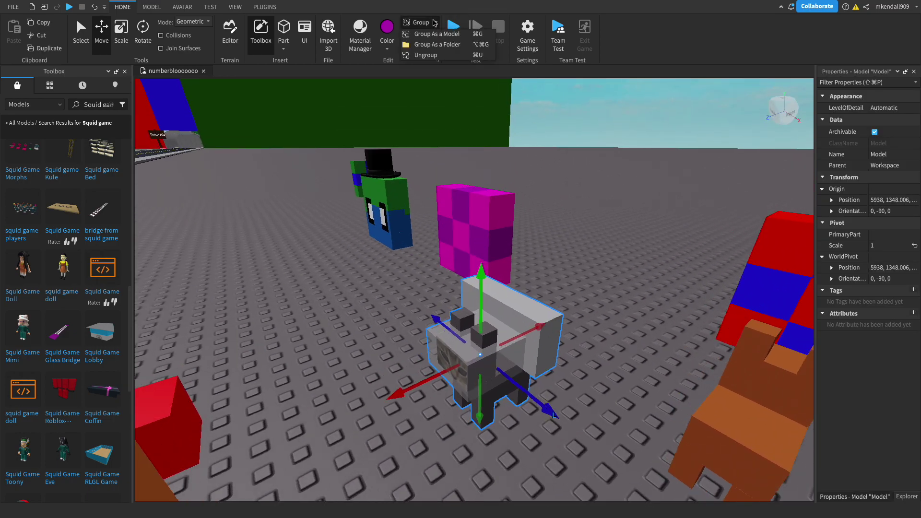
{"action": "left_click", "coordinate": [446, 55]}
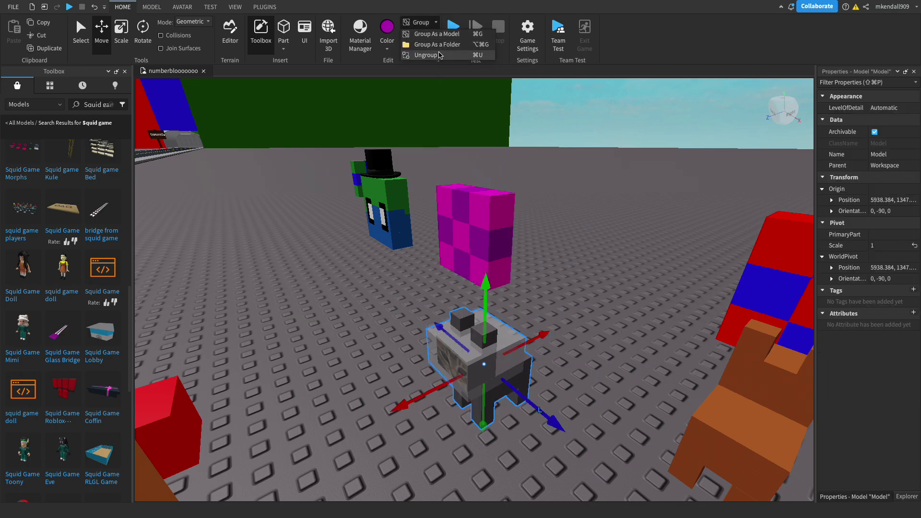
{"action": "left_click", "coordinate": [440, 56]}
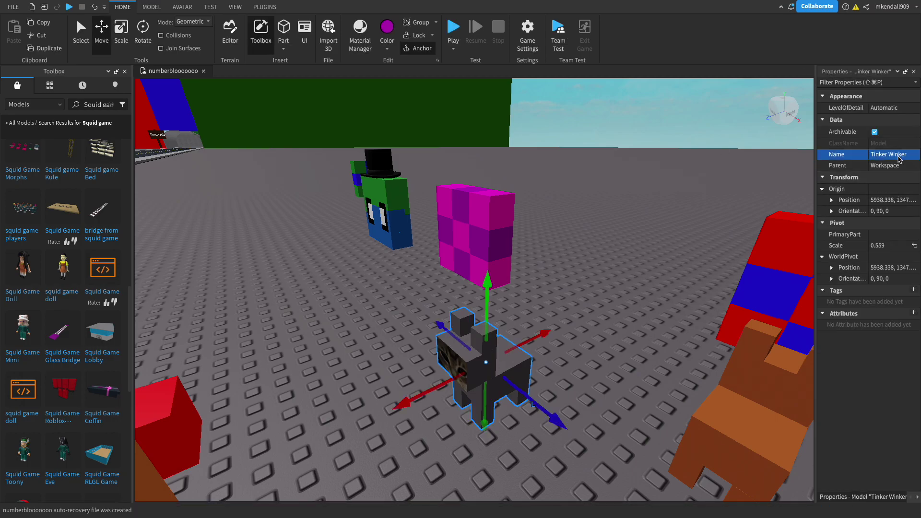
{"action": "left_click", "coordinate": [625, 329]}
Remove the magenta checkered block and put the red-and-blue checkered block in its place beside the block wearing the top hat.
{"action": "right_click_drag", "start_coordinate": [625, 329], "coordinate": [671, 303]}
{"action": "key", "text": "a"}
{"action": "left_click_drag", "start_coordinate": [561, 301], "coordinate": [493, 459]}
{"action": "key", "text": "ctrl+t"}
{"action": "left_click_drag", "start_coordinate": [568, 289], "coordinate": [560, 282]}
{"action": "right_click_drag", "start_coordinate": [560, 282], "coordinate": [559, 282]}
{"action": "left_click_drag", "start_coordinate": [560, 282], "coordinate": [416, 155]}
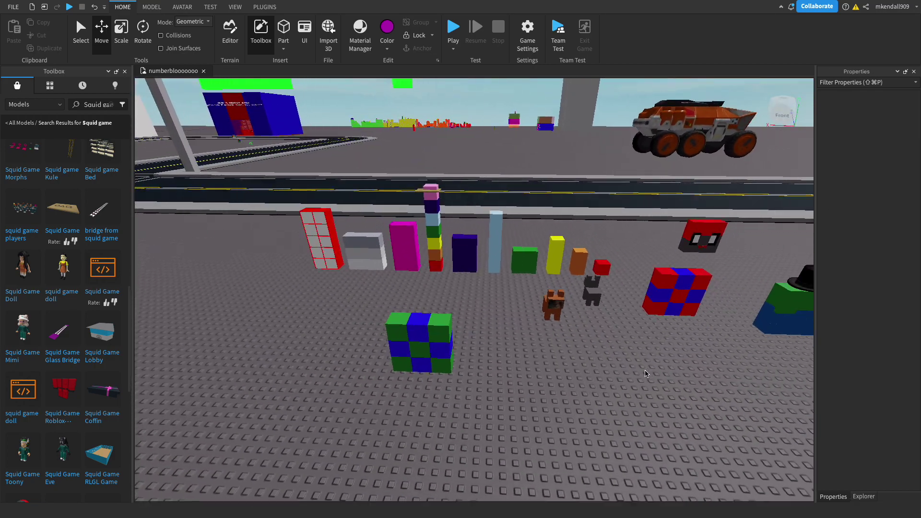
Move the distant green, blue and red checkered block beside the green-and-blue checkered block and rotate it to match.
{"action": "key", "text": "a"}
{"action": "right_click_drag", "start_coordinate": [645, 374], "coordinate": [647, 374]}
{"action": "key", "text": "w"}
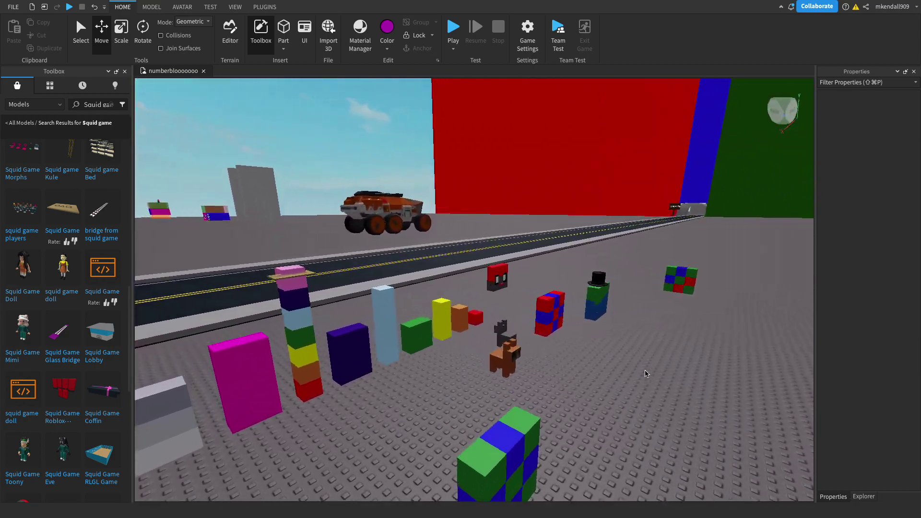
{"action": "left_click_drag", "start_coordinate": [683, 280], "coordinate": [438, 423]}
{"action": "key", "text": "r"}
{"action": "key", "text": "w"}
{"action": "right_click_drag", "start_coordinate": [438, 423], "coordinate": [427, 394]}
{"action": "key", "text": "a"}
{"action": "key", "text": "s"}
Move the Squid Game card off the rainbow stack to the front of the green, blue and red checkered block.
{"action": "left_click_drag", "start_coordinate": [524, 390], "coordinate": [410, 255]}
{"action": "right_click_drag", "start_coordinate": [411, 254], "coordinate": [465, 281]}
{"action": "left_click_drag", "start_coordinate": [464, 281], "coordinate": [412, 239]}
{"action": "right_click_drag", "start_coordinate": [412, 239], "coordinate": [518, 218]}
{"action": "scroll", "coordinate": [518, 218], "scroll_direction": "up", "scroll_amount": 3}
{"action": "left_click", "coordinate": [574, 235]}
{"action": "right_click_drag", "start_coordinate": [573, 235], "coordinate": [575, 240]}
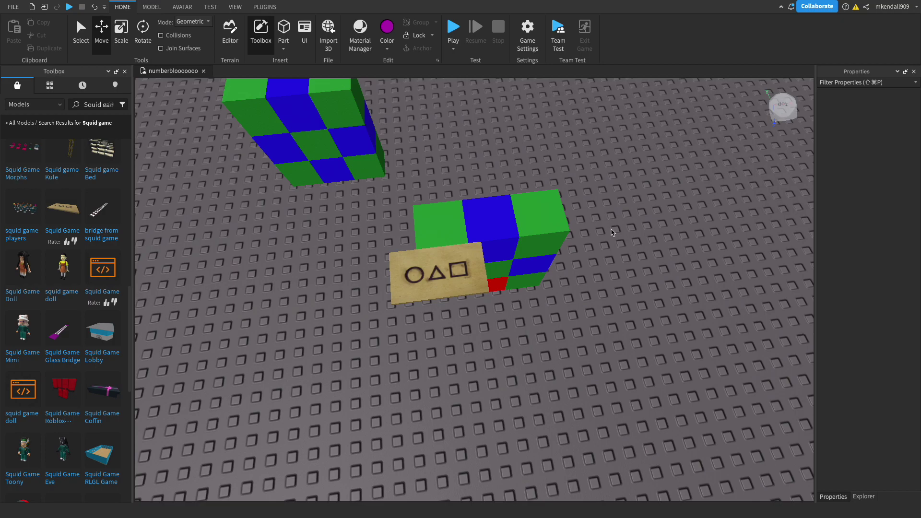
Shift the Squid Game card slightly clear of the green, blue and red checkered block.
{"action": "right_click_drag", "start_coordinate": [598, 216], "coordinate": [598, 216]}
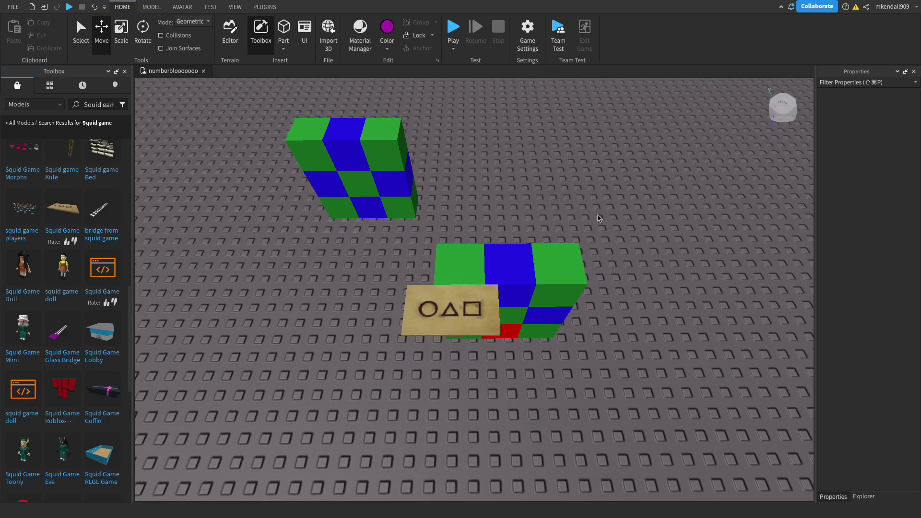
{"action": "key", "text": "w"}
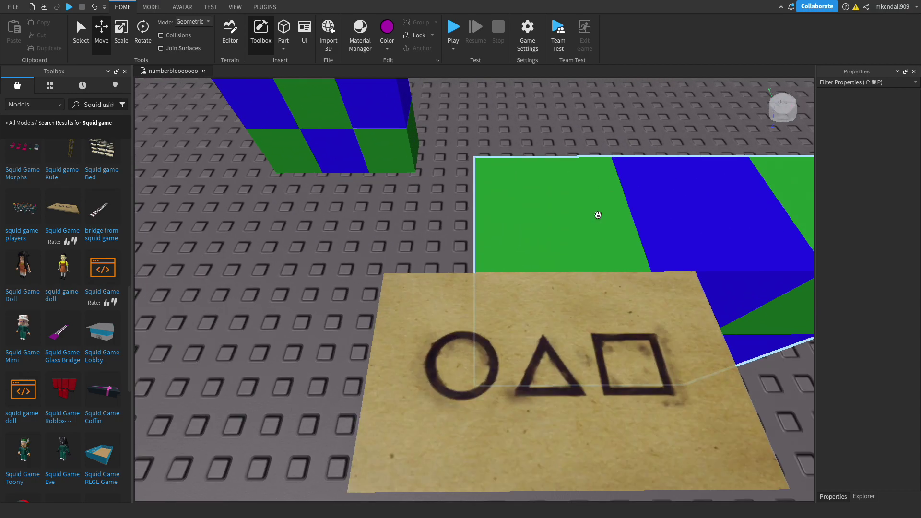
{"action": "key", "text": "s"}
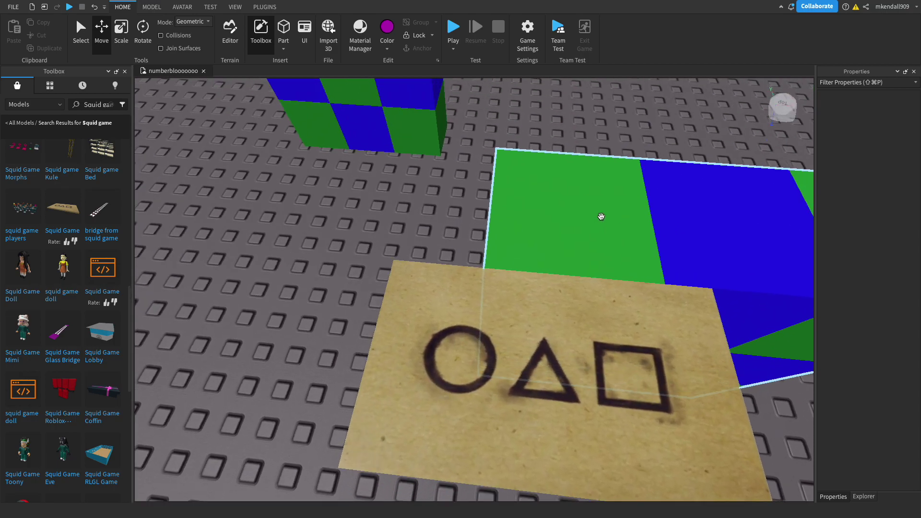
{"action": "key", "text": "w"}
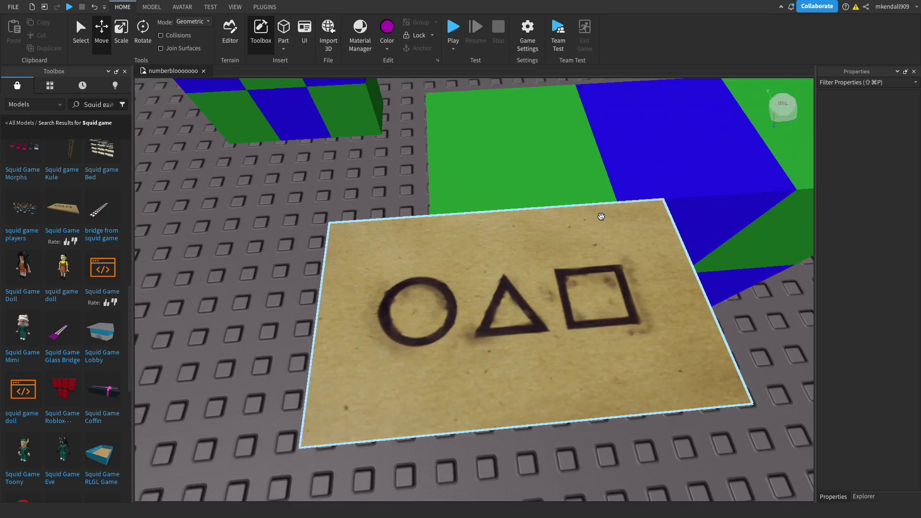
{"action": "right_click_drag", "start_coordinate": [601, 217], "coordinate": [616, 232]}
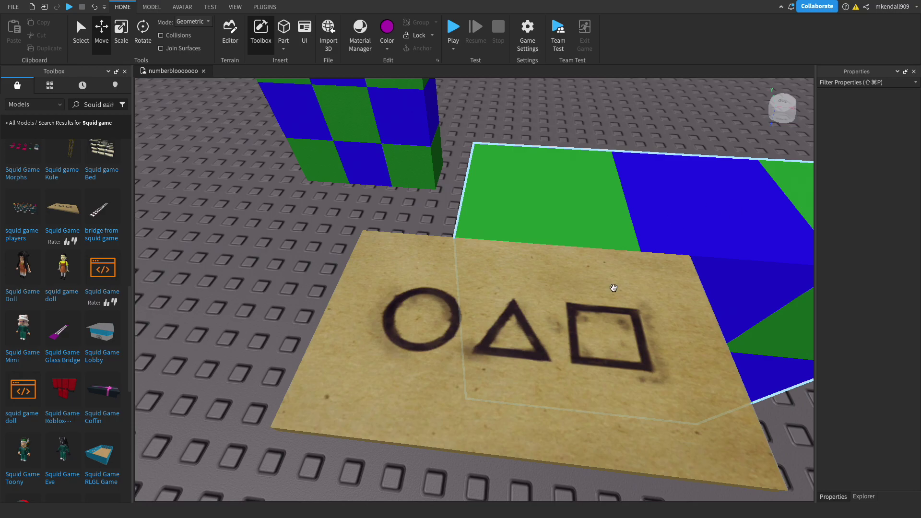
{"action": "left_click_drag", "start_coordinate": [517, 409], "coordinate": [509, 451]}
{"action": "scroll", "coordinate": [509, 451], "scroll_direction": "down", "scroll_amount": 3}
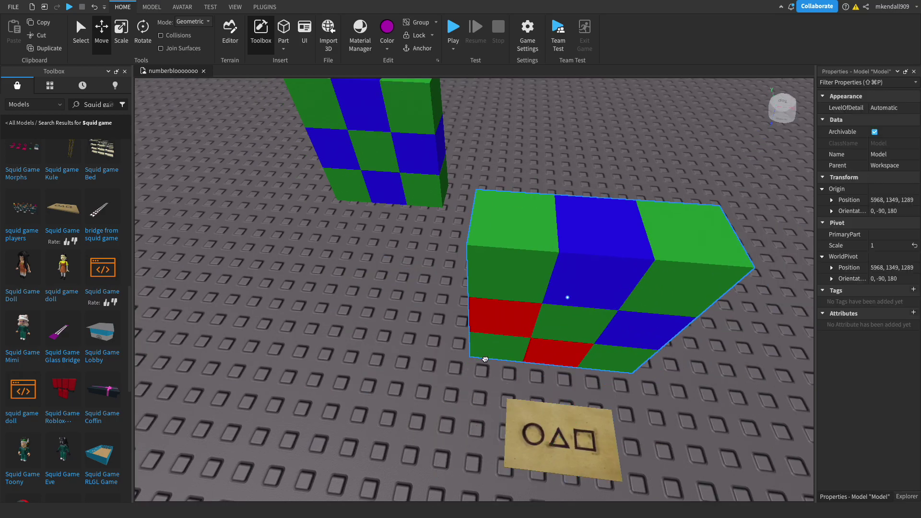
Focus on the Squid Game card and examine its circle, triangle and square symbols up close.
{"action": "right_click_drag", "start_coordinate": [492, 338], "coordinate": [469, 338]}
{"action": "scroll", "coordinate": [492, 336], "scroll_direction": "up", "scroll_amount": 4}
{"action": "key", "text": "f"}
{"action": "right_click_drag", "start_coordinate": [456, 217], "coordinate": [456, 216]}
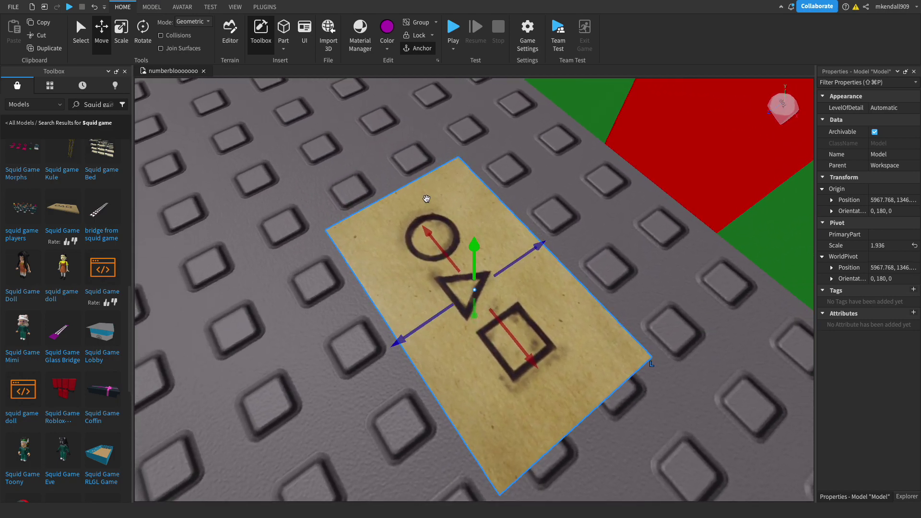
{"action": "right_click_drag", "start_coordinate": [470, 178], "coordinate": [471, 181]}
{"action": "left_click", "coordinate": [471, 181]}
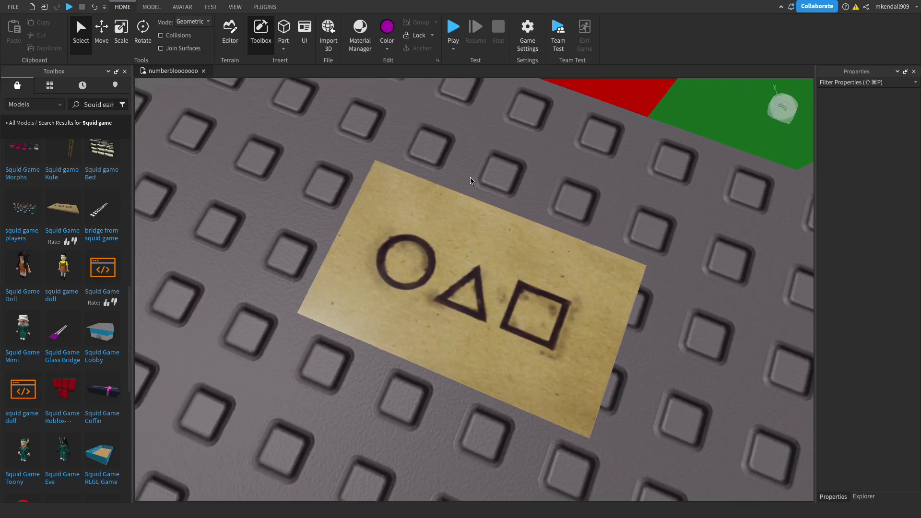
Select the Squid Game card beside the checkered blocks and remove it.
{"action": "scroll", "coordinate": [472, 181], "scroll_direction": "down", "scroll_amount": 10}
{"action": "scroll", "coordinate": [471, 181], "scroll_direction": "up", "scroll_amount": 3}
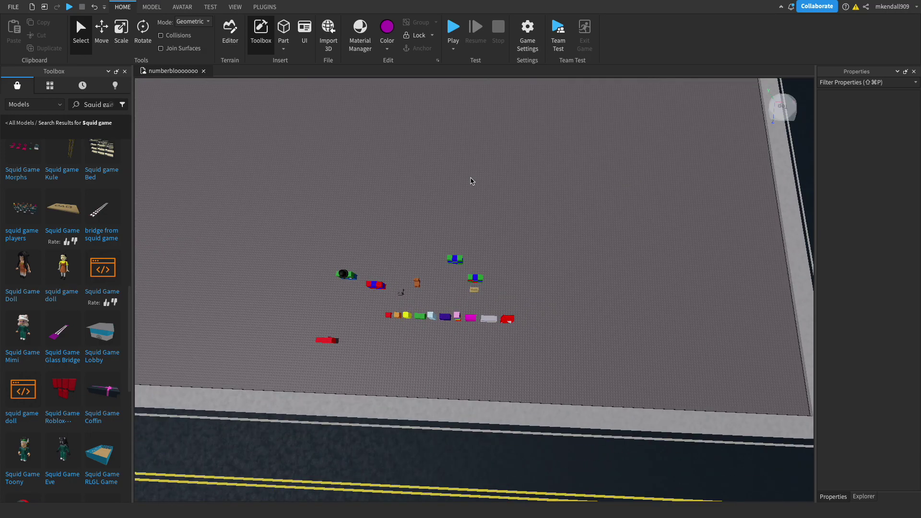
{"action": "scroll", "coordinate": [471, 181], "scroll_direction": "up", "scroll_amount": 5}
{"action": "scroll", "coordinate": [471, 181], "scroll_direction": "down", "scroll_amount": 3}
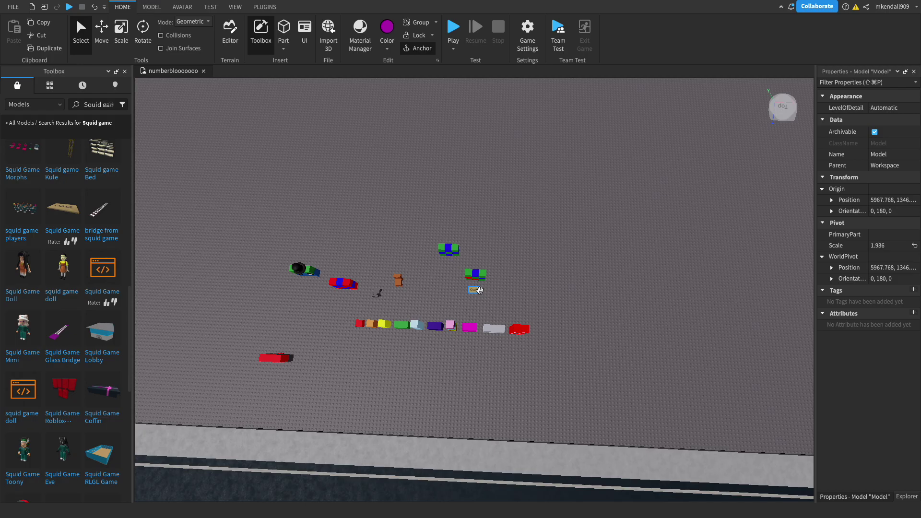
{"action": "scroll", "coordinate": [480, 290], "scroll_direction": "up", "scroll_amount": 8}
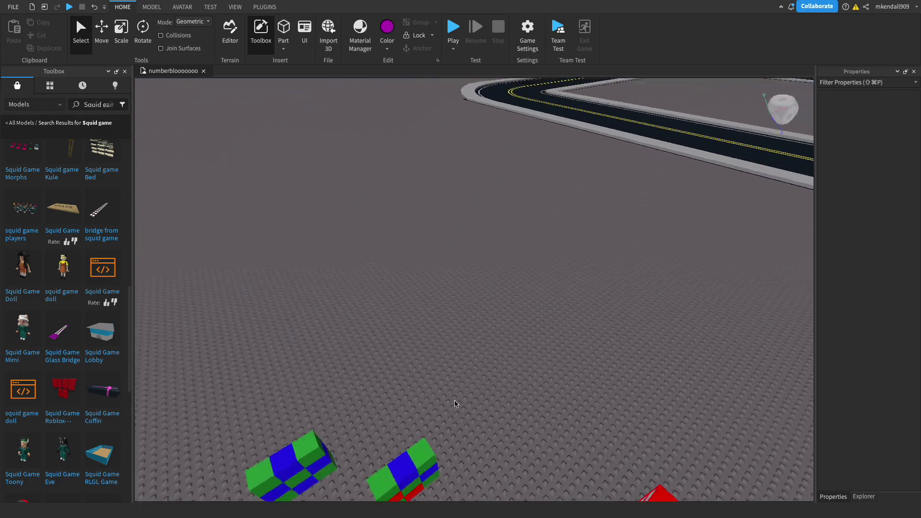
Select the whole group of numberblocks and cats and move it in front of the long row of numberblocks.
{"action": "scroll", "coordinate": [420, 327], "scroll_direction": "down", "scroll_amount": 6}
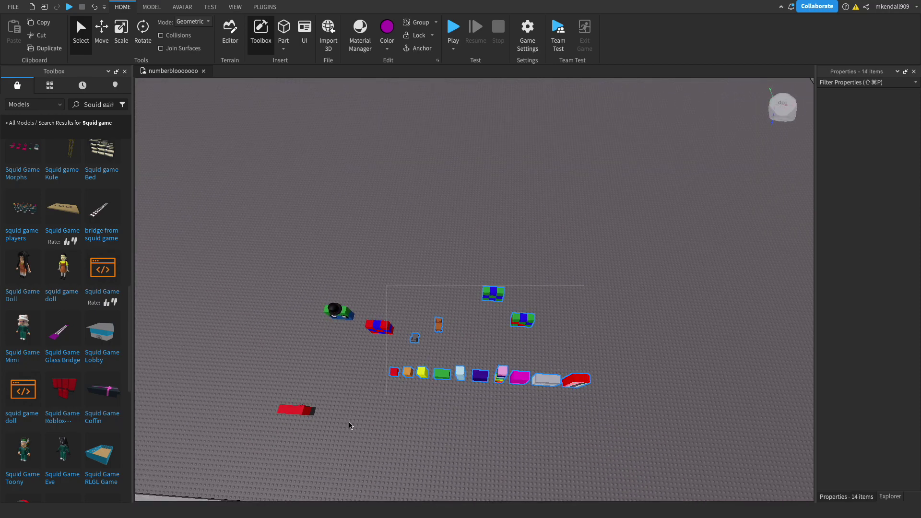
{"action": "left_click_drag", "start_coordinate": [365, 414], "coordinate": [260, 437]}
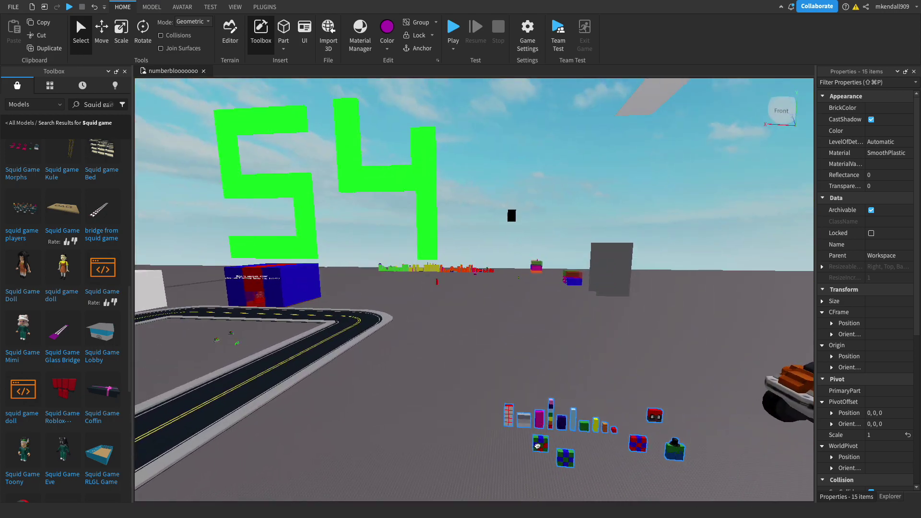
{"action": "left_click_drag", "start_coordinate": [538, 446], "coordinate": [326, 272]}
{"action": "middle_click_drag", "start_coordinate": [326, 272], "coordinate": [491, 332]}
Shift the MLHG model slightly in the area of the long numberblock row.
{"action": "left_click", "coordinate": [481, 146]}
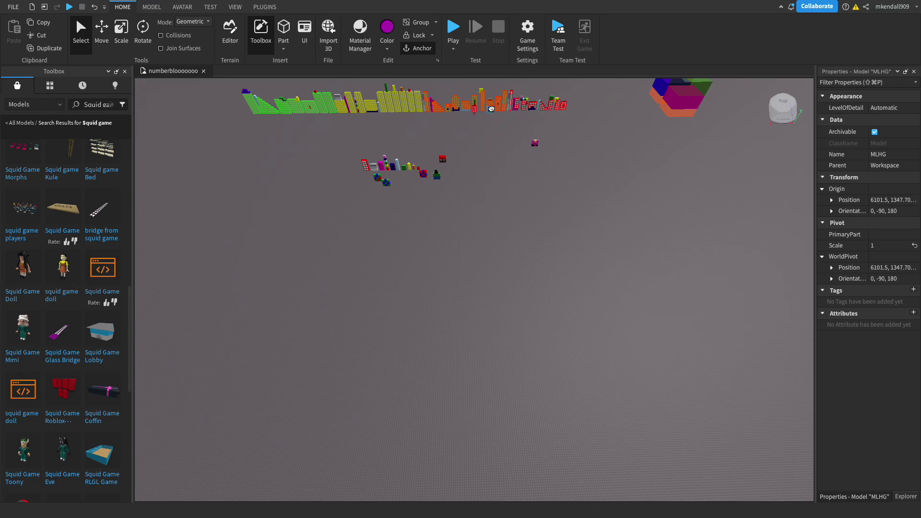
{"action": "left_click_drag", "start_coordinate": [491, 109], "coordinate": [545, 206]}
{"action": "key", "text": "f"}
{"action": "scroll", "coordinate": [545, 207], "scroll_direction": "down", "scroll_amount": 10}
{"action": "right_click_drag", "start_coordinate": [545, 207], "coordinate": [545, 210]}
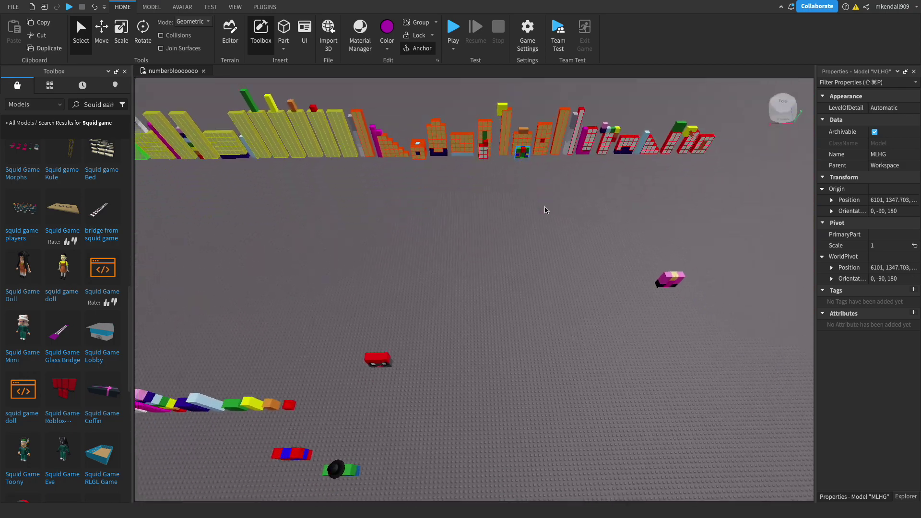
{"action": "scroll", "coordinate": [544, 210], "scroll_direction": "down", "scroll_amount": 5}
Try to pull the Callie model out of the coloured hexagonal structure.
{"action": "left_click", "coordinate": [787, 157]}
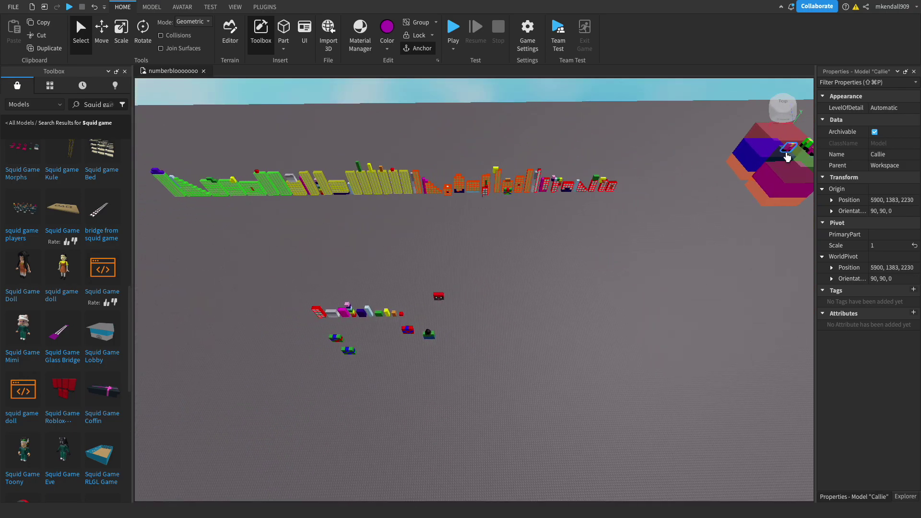
{"action": "left_click_drag", "start_coordinate": [787, 157], "coordinate": [608, 335]}
{"action": "left_click", "coordinate": [568, 289]}
{"action": "right_click_drag", "start_coordinate": [608, 335], "coordinate": [568, 291]}
Select the long row and the smaller group of numberblocks together and move them onto the white ground near the teal-and-white building.
{"action": "scroll", "coordinate": [568, 291], "scroll_direction": "down", "scroll_amount": 3}
{"action": "left_click_drag", "start_coordinate": [212, 145], "coordinate": [586, 386]}
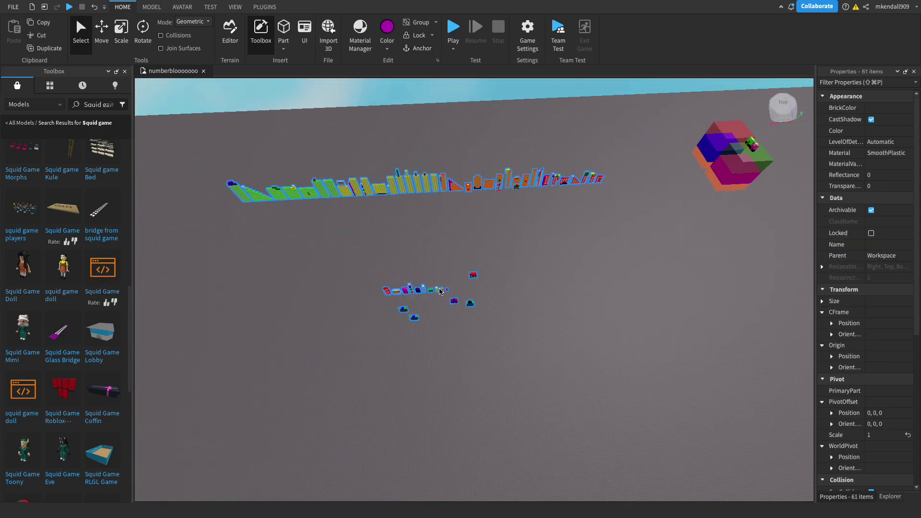
{"action": "right_click_drag", "start_coordinate": [431, 290], "coordinate": [466, 234]}
{"action": "right_click_drag", "start_coordinate": [458, 163], "coordinate": [544, 229]}
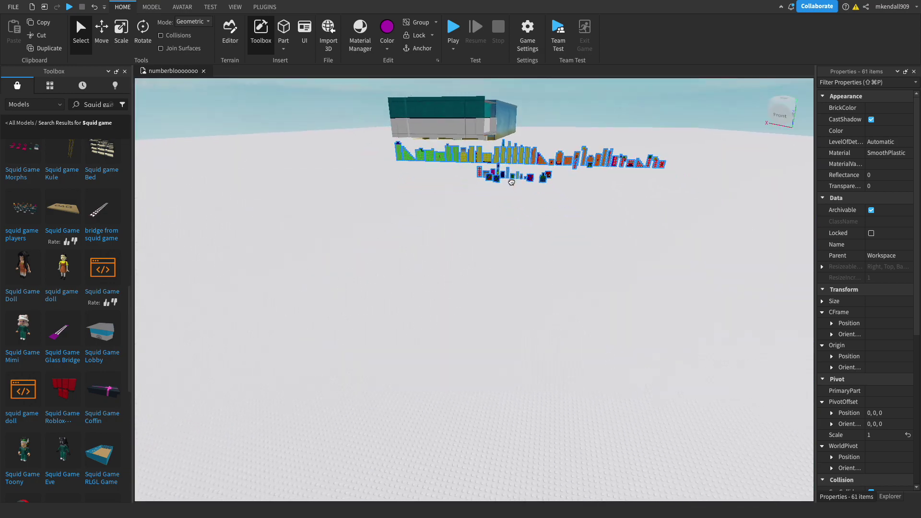
Try to place all selected numberblocks and cats inside the teal-and-white building among the bunk beds.
{"action": "right_click_drag", "start_coordinate": [512, 182], "coordinate": [508, 181]}
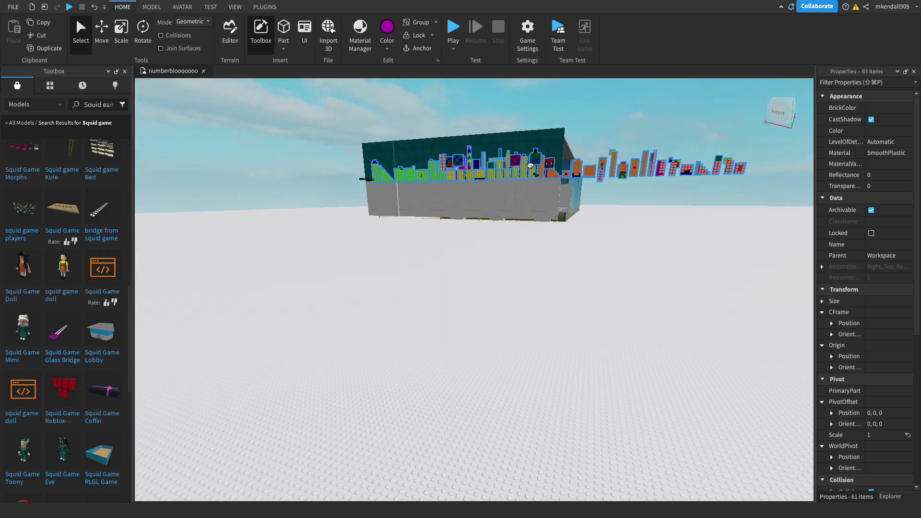
{"action": "scroll", "coordinate": [530, 167], "scroll_direction": "up", "scroll_amount": 3}
{"action": "scroll", "coordinate": [533, 156], "scroll_direction": "up", "scroll_amount": 10}
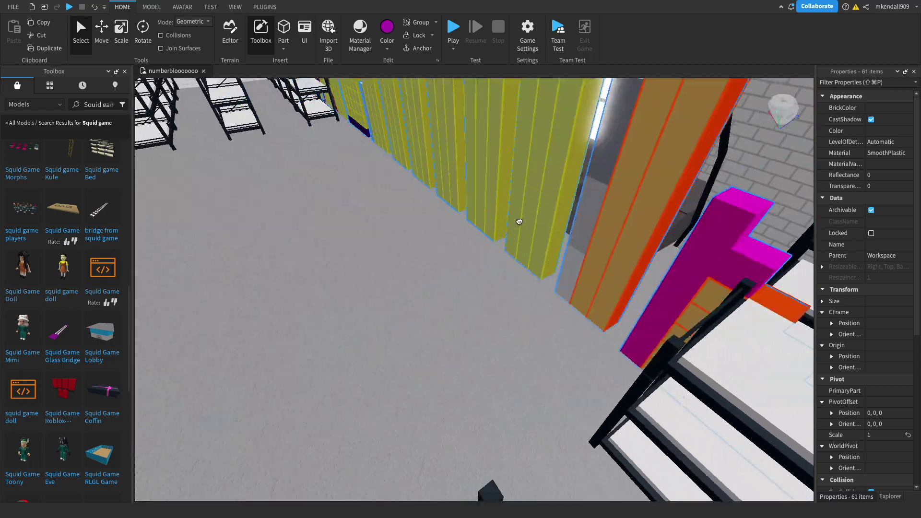
{"action": "right_click_drag", "start_coordinate": [519, 221], "coordinate": [869, 250]}
{"action": "scroll", "coordinate": [513, 283], "scroll_direction": "down", "scroll_amount": 8}
{"action": "right_click_drag", "start_coordinate": [513, 283], "coordinate": [571, 266]}
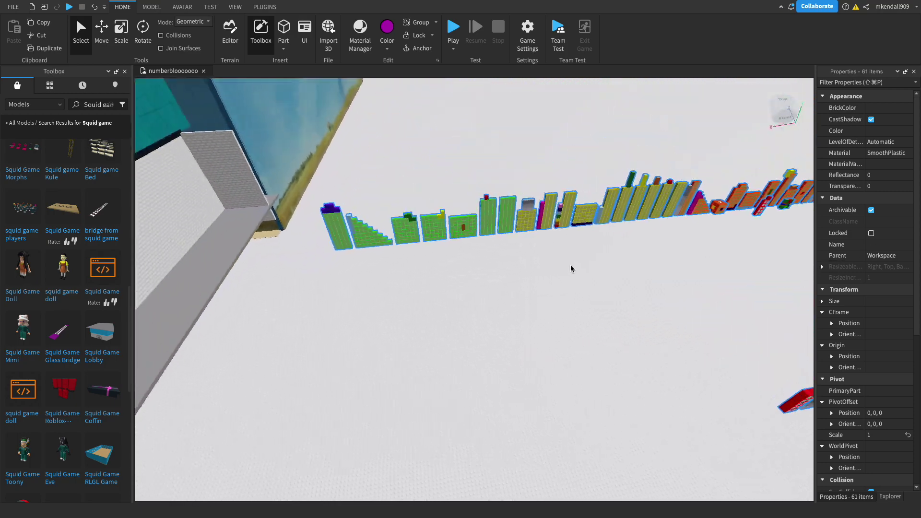
{"action": "left_click_drag", "start_coordinate": [353, 246], "coordinate": [471, 333]}
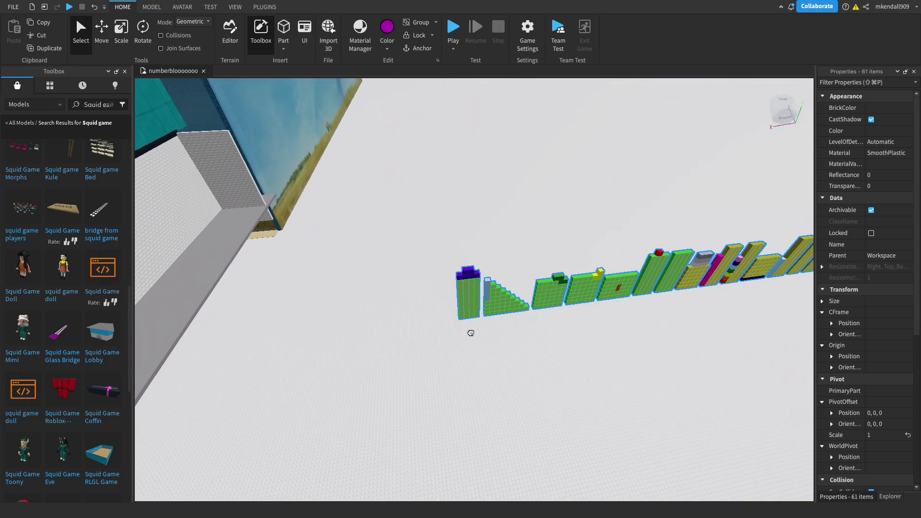
Select the green and yellow numberblocks of the long row, move them into the teal-and-white building and rotate them.
{"action": "left_click_drag", "start_coordinate": [331, 199], "coordinate": [768, 358]}
{"action": "left_click_drag", "start_coordinate": [736, 272], "coordinate": [664, 347]}
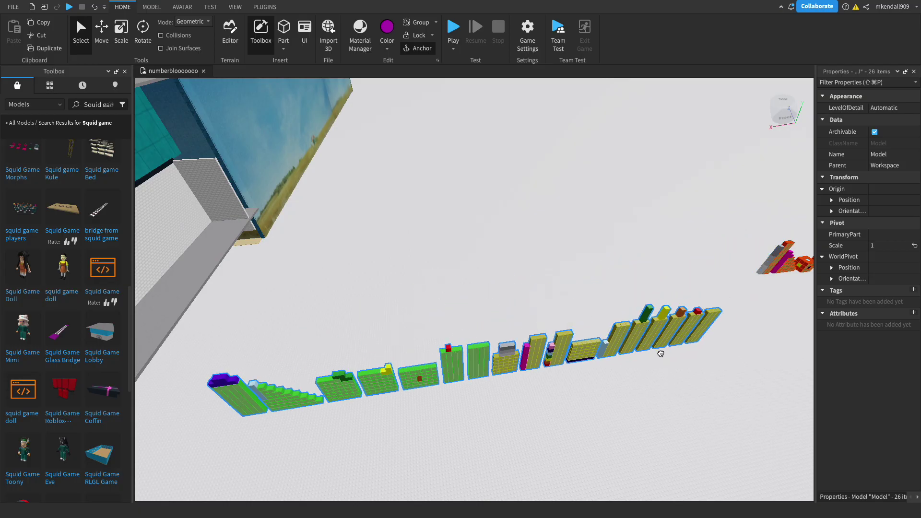
{"action": "right_click_drag", "start_coordinate": [664, 348], "coordinate": [608, 150]}
{"action": "scroll", "coordinate": [613, 205], "scroll_direction": "up", "scroll_amount": 5}
{"action": "scroll", "coordinate": [612, 205], "scroll_direction": "up", "scroll_amount": 5}
{"action": "left_click_drag", "start_coordinate": [612, 204], "coordinate": [611, 304]}
{"action": "right_click_drag", "start_coordinate": [610, 304], "coordinate": [578, 253]}
{"action": "left_click_drag", "start_coordinate": [578, 253], "coordinate": [589, 318]}
{"action": "key", "text": "r"}
Select several bunk beds around the numberblock row inside the building and delete them.
{"action": "right_click_drag", "start_coordinate": [589, 318], "coordinate": [337, 183]}
{"action": "scroll", "coordinate": [336, 182], "scroll_direction": "down", "scroll_amount": 3}
{"action": "left_click", "coordinate": [336, 182]}
{"action": "left_click", "coordinate": [517, 355], "text": "shift"}
{"action": "right_click_drag", "start_coordinate": [516, 356], "coordinate": [587, 319]}
{"action": "left_click", "coordinate": [503, 302], "text": "shift"}
{"action": "key", "text": "s"}
{"action": "left_click_drag", "start_coordinate": [588, 319], "coordinate": [833, 304]}
{"action": "key", "text": "w"}
{"action": "key", "text": "a"}
{"action": "key", "text": "d"}
{"action": "key", "text": "Delete"}
{"action": "key", "text": "w"}
{"action": "right_click_drag", "start_coordinate": [608, 288], "coordinate": [567, 273]}
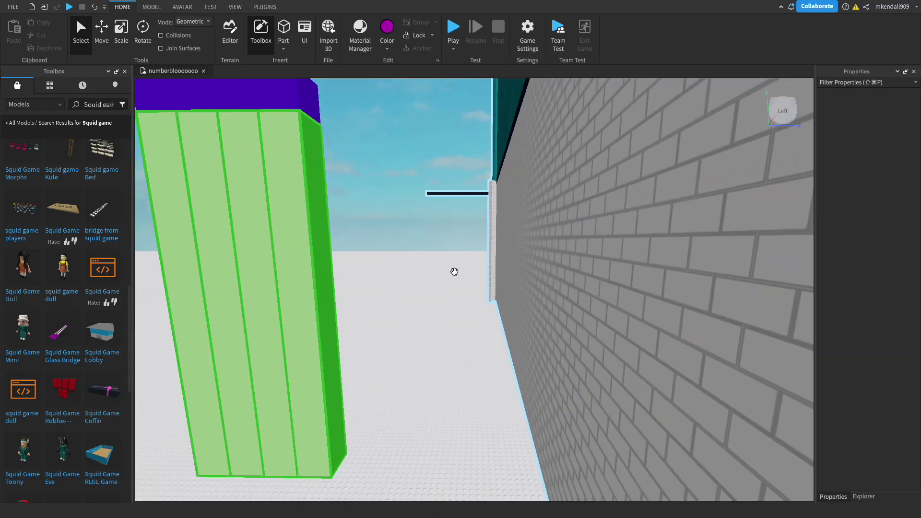
Remove bunk beds that overlap the first green numberblocks, undoing unwanted deletions.
{"action": "left_click", "coordinate": [206, 289]}
{"action": "key", "text": "d"}
{"action": "key", "text": "Delete"}
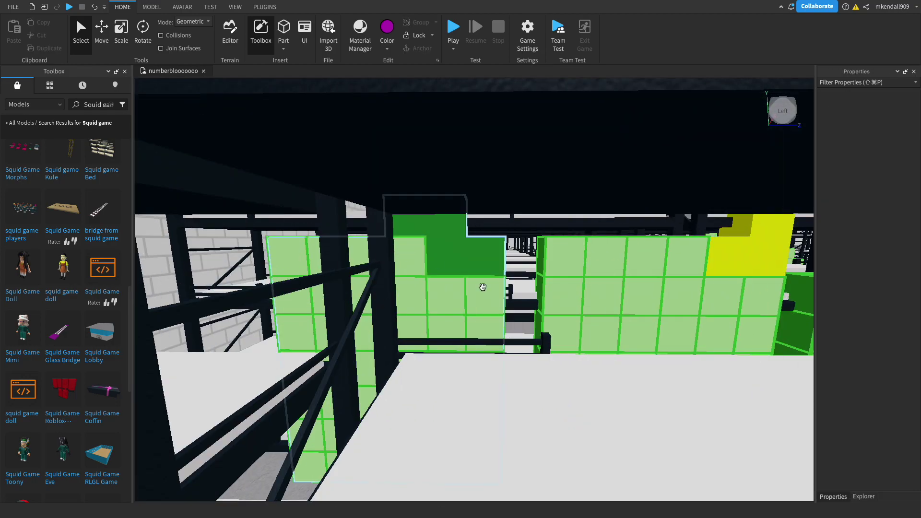
{"action": "key", "text": "Delete"}
{"action": "right_click_drag", "start_coordinate": [509, 301], "coordinate": [506, 318]}
{"action": "key", "text": "super+z"}
{"action": "left_click", "coordinate": [509, 318]}
{"action": "key", "text": "d"}
{"action": "key", "text": "Delete"}
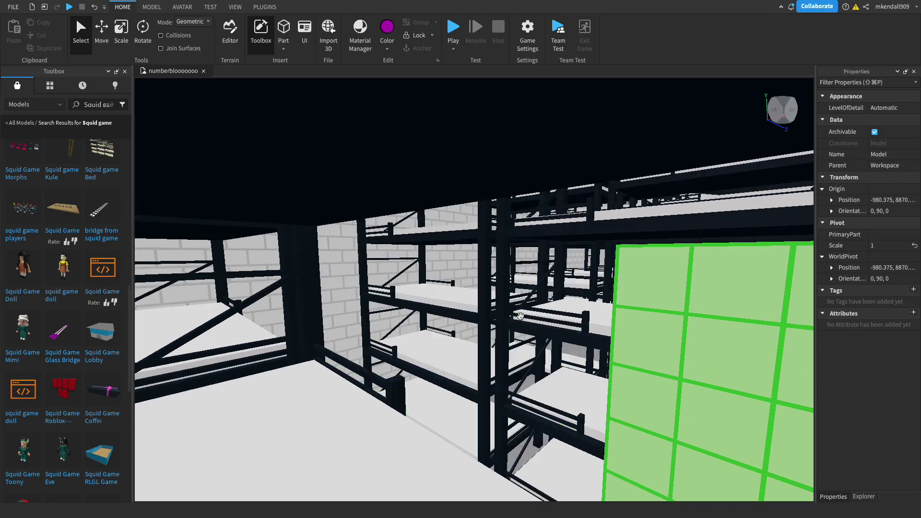
{"action": "key", "text": "d"}
{"action": "left_click", "coordinate": [534, 344]}
{"action": "key", "text": "Delete"}
{"action": "key", "text": "super+z"}
Clear the remaining bunk beds that stand in the way along the green and yellow numberblock row.
{"action": "right_click_drag", "start_coordinate": [580, 395], "coordinate": [542, 456]}
{"action": "left_click", "coordinate": [559, 265]}
{"action": "key", "text": "s"}
{"action": "key", "text": "Delete"}
{"action": "left_click_drag", "start_coordinate": [382, 227], "coordinate": [582, 419]}
{"action": "key", "text": "Delete"}
{"action": "right_click_drag", "start_coordinate": [582, 419], "coordinate": [472, 345]}
{"action": "left_click_drag", "start_coordinate": [516, 367], "coordinate": [787, 458]}
{"action": "key", "text": "Delete"}
{"action": "left_click", "coordinate": [522, 298]}
{"action": "left_click_drag", "start_coordinate": [522, 297], "coordinate": [691, 327]}
{"action": "key", "text": "Delete"}
{"action": "left_click_drag", "start_coordinate": [641, 387], "coordinate": [662, 400]}
{"action": "key", "text": "Delete"}
{"action": "right_click_drag", "start_coordinate": [662, 399], "coordinate": [648, 386]}
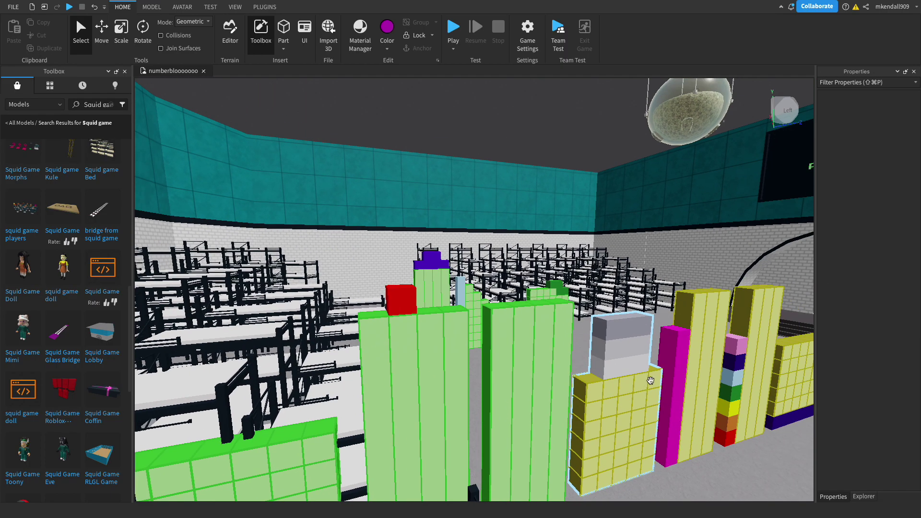
{"action": "left_click_drag", "start_coordinate": [679, 373], "coordinate": [742, 378]}
{"action": "key", "text": "Delete"}
Select the yellow-topped, orange-marked and neighbouring green numberblocks and move them out of the bunk beds towards the other green ones.
{"action": "left_click_drag", "start_coordinate": [741, 415], "coordinate": [804, 460]}
{"action": "right_click_drag", "start_coordinate": [582, 376], "coordinate": [561, 401]}
{"action": "scroll", "coordinate": [561, 401], "scroll_direction": "down", "scroll_amount": 5}
{"action": "scroll", "coordinate": [561, 401], "scroll_direction": "down", "scroll_amount": 5}
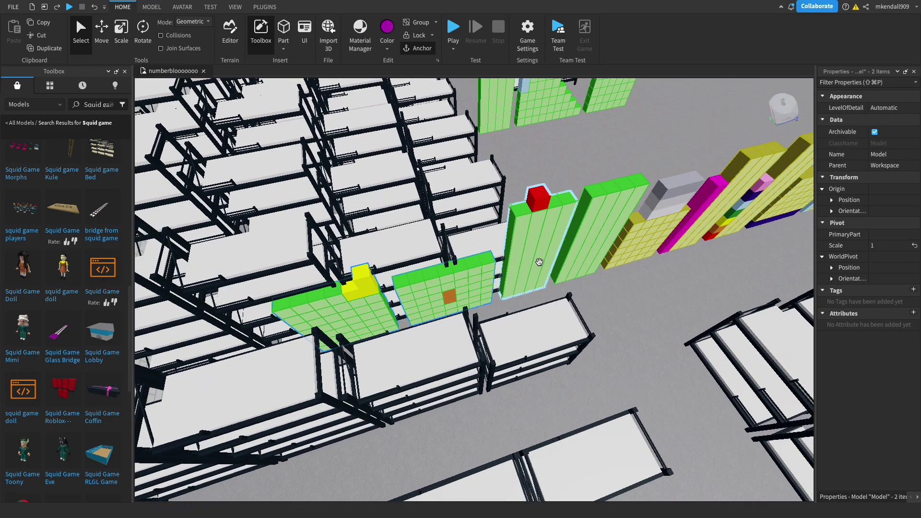
{"action": "left_click_drag", "start_coordinate": [597, 237], "coordinate": [638, 115], "text": "shift"}
{"action": "key", "text": "d"}
{"action": "key", "text": "d"}
Select the yellow numberblocks with grey, magenta and rainbow parts and move them into a group beside the green ones.
{"action": "left_click", "coordinate": [534, 233]}
{"action": "left_click_drag", "start_coordinate": [582, 218], "coordinate": [534, 218], "text": "shift"}
{"action": "right_click_drag", "start_coordinate": [533, 218], "coordinate": [547, 208]}
{"action": "key", "text": "d"}
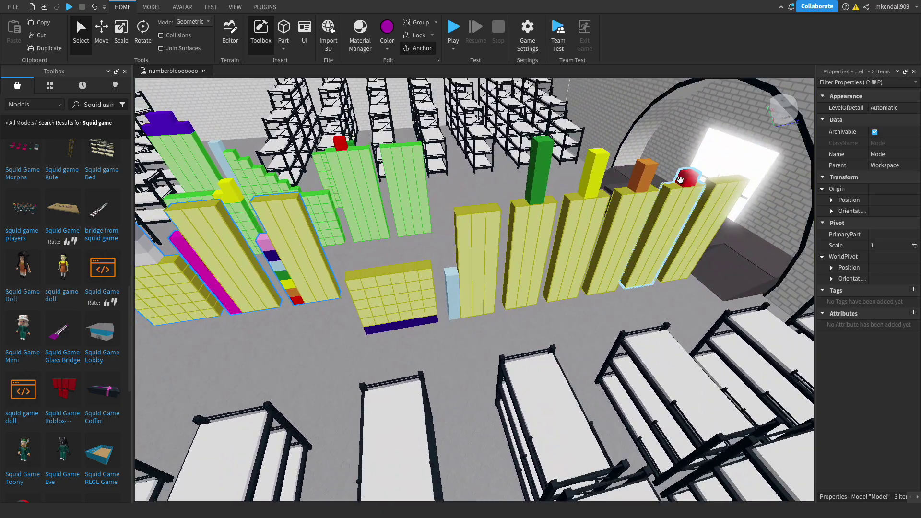
{"action": "left_click_drag", "start_coordinate": [289, 335], "coordinate": [316, 343]}
{"action": "right_click_drag", "start_coordinate": [317, 342], "coordinate": [317, 342]}
Select the orange numberblocks left on the white ground and move them into the building in front of the yellow row.
{"action": "key", "text": "w"}
{"action": "scroll", "coordinate": [317, 343], "scroll_direction": "up", "scroll_amount": 10}
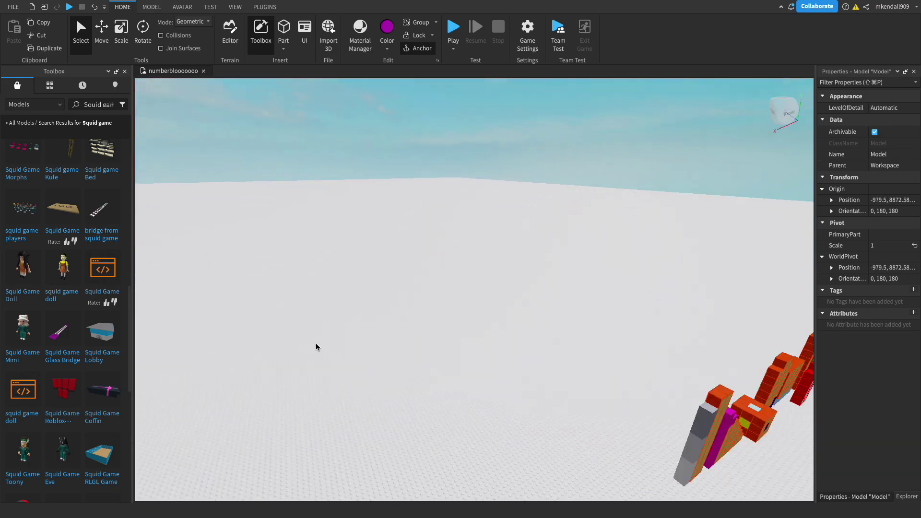
{"action": "left_click_drag", "start_coordinate": [403, 293], "coordinate": [638, 387]}
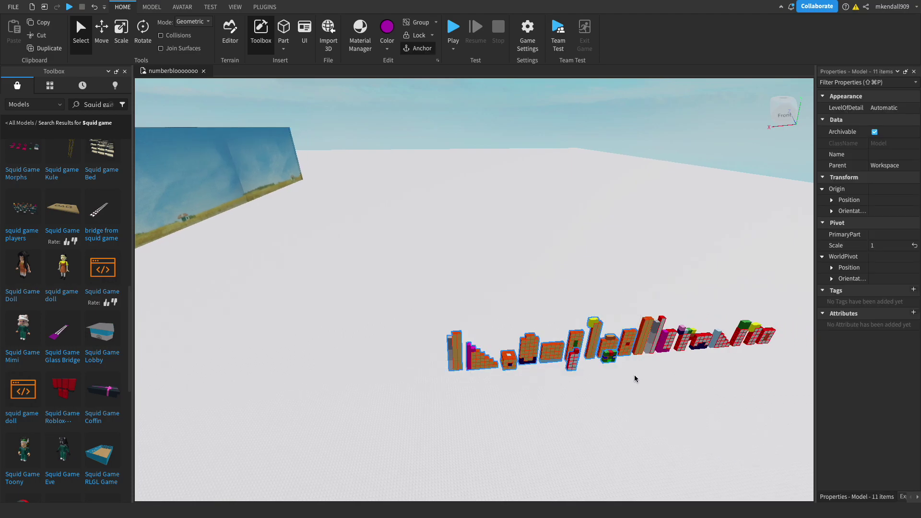
{"action": "left_click_drag", "start_coordinate": [630, 338], "coordinate": [557, 321]}
{"action": "right_click_drag", "start_coordinate": [630, 338], "coordinate": [556, 321]}
{"action": "key", "text": "w"}
{"action": "left_click_drag", "start_coordinate": [556, 321], "coordinate": [554, 321]}
{"action": "right_click_drag", "start_coordinate": [553, 321], "coordinate": [554, 321]}
{"action": "scroll", "coordinate": [554, 321], "scroll_direction": "up", "scroll_amount": 15}
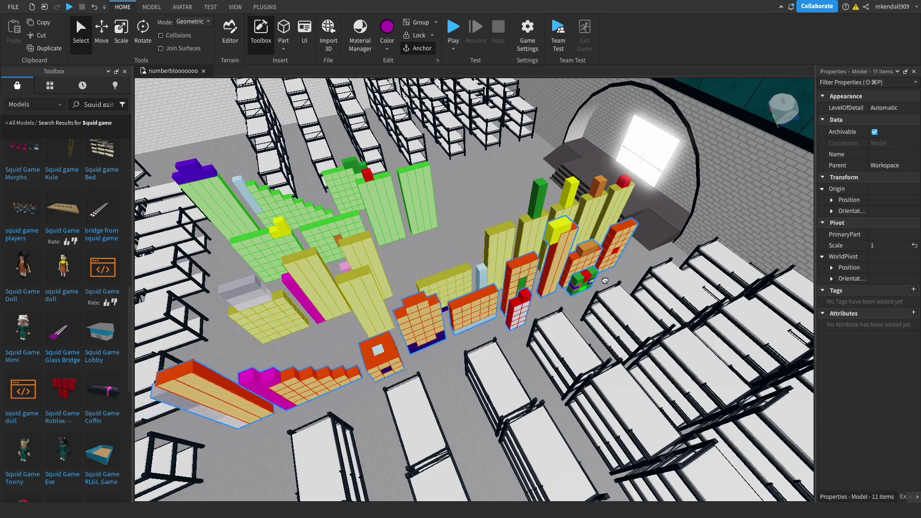
{"action": "left_click_drag", "start_coordinate": [609, 282], "coordinate": [578, 290]}
{"action": "right_click_drag", "start_coordinate": [577, 291], "coordinate": [575, 288]}
Select the last orange numberblock with the red-outlined white ones and move them into the building.
{"action": "scroll", "coordinate": [577, 289], "scroll_direction": "up", "scroll_amount": 10}
{"action": "scroll", "coordinate": [576, 288], "scroll_direction": "down", "scroll_amount": 5}
{"action": "left_click_drag", "start_coordinate": [578, 259], "coordinate": [764, 393]}
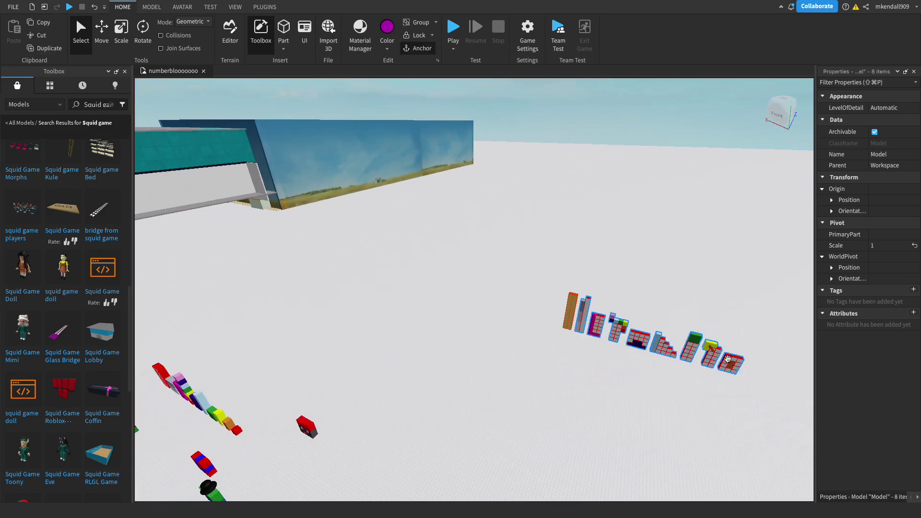
{"action": "key", "text": "f"}
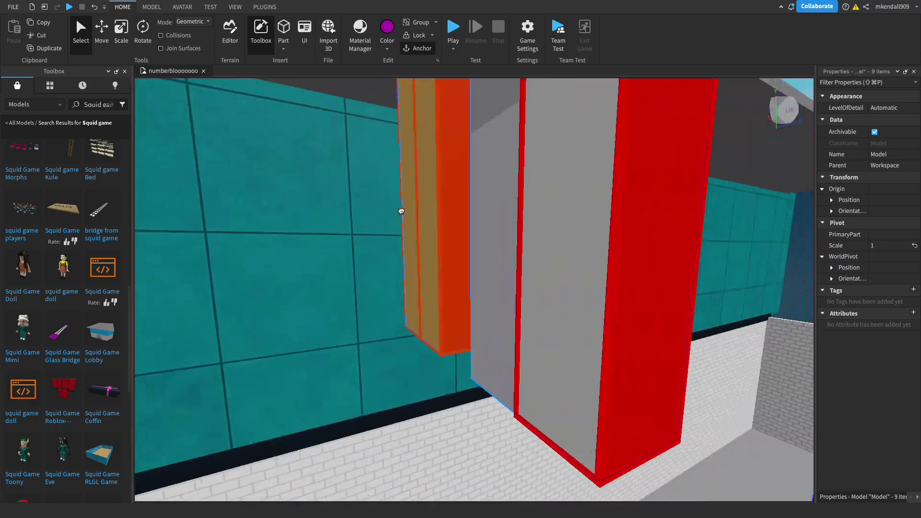
{"action": "right_click_drag", "start_coordinate": [401, 211], "coordinate": [499, 303]}
{"action": "scroll", "coordinate": [408, 221], "scroll_direction": "down", "scroll_amount": 10}
{"action": "left_click_drag", "start_coordinate": [499, 302], "coordinate": [752, 305]}
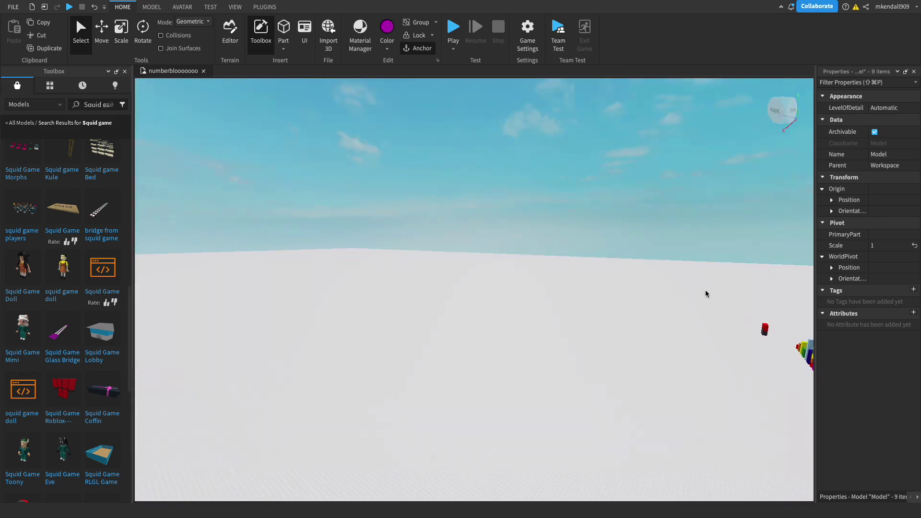
Select the remaining small numberblocks and coloured cubes and move them onto the building floor between the green and yellow groups.
{"action": "right_click_drag", "start_coordinate": [706, 290], "coordinate": [705, 290]}
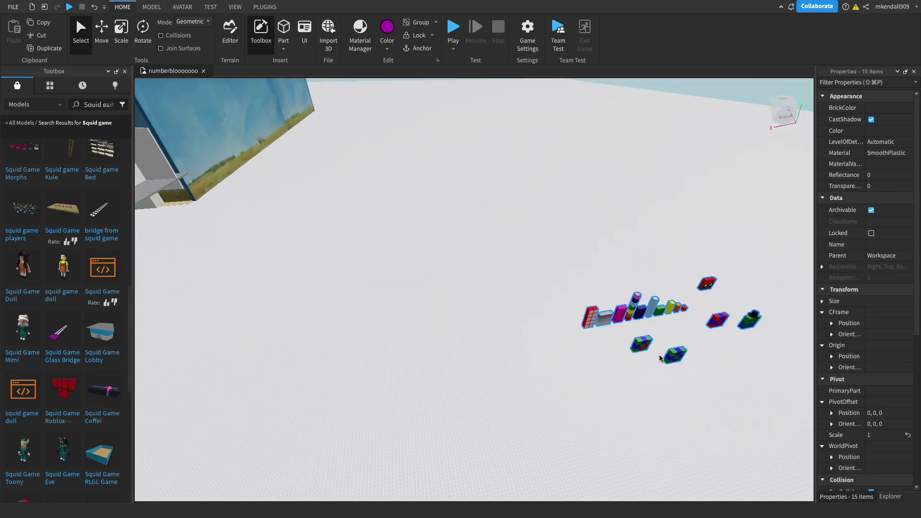
{"action": "right_click_drag", "start_coordinate": [522, 360], "coordinate": [462, 358]}
{"action": "key", "text": "w"}
{"action": "scroll", "coordinate": [461, 357], "scroll_direction": "down", "scroll_amount": 3}
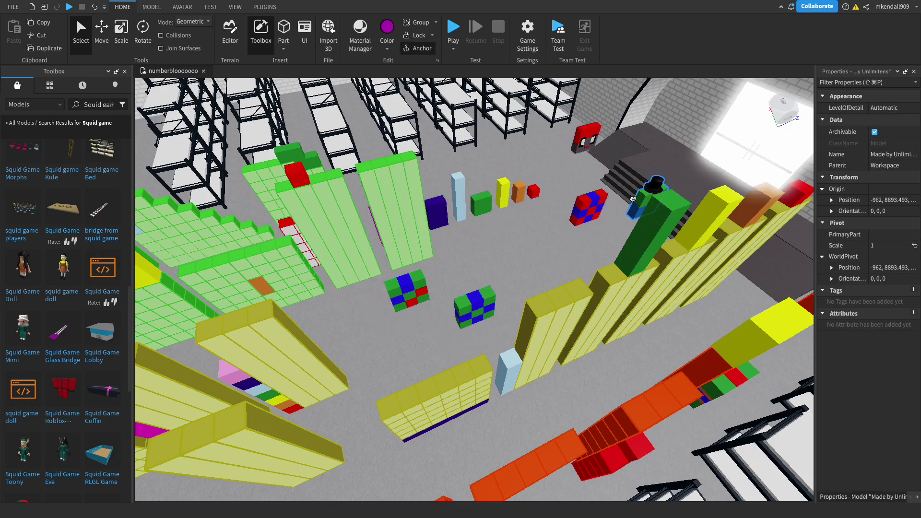
Try to reposition the green, blue and red cube on the building floor, and undo its last move.
{"action": "left_click_drag", "start_coordinate": [507, 270], "coordinate": [488, 248]}
{"action": "key", "text": "w"}
{"action": "right_click_drag", "start_coordinate": [488, 248], "coordinate": [509, 262]}
{"action": "left_click", "coordinate": [561, 295]}
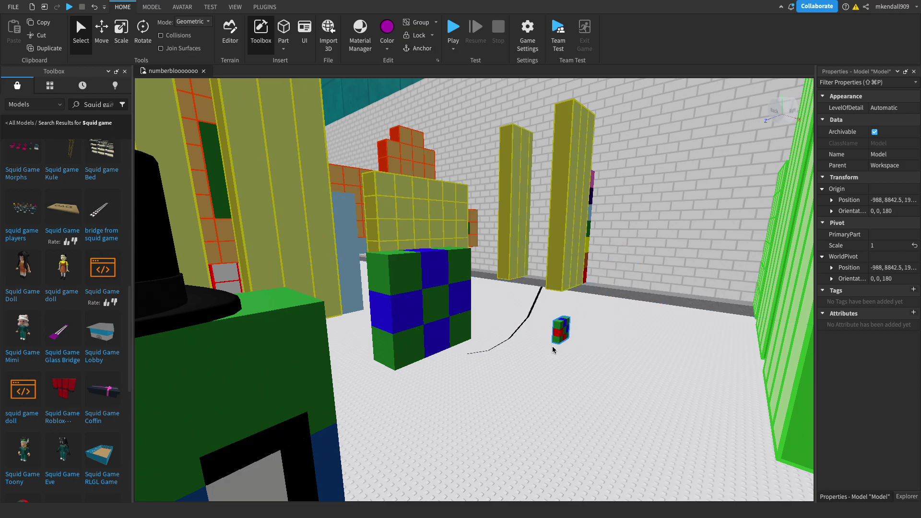
{"action": "key", "text": "super+z"}
Move the green, blue and red cube beside the red-and-blue cube and rotate it.
{"action": "left_click_drag", "start_coordinate": [580, 317], "coordinate": [391, 364]}
{"action": "key", "text": "r"}
{"action": "key", "text": "r"}
{"action": "right_click_drag", "start_coordinate": [394, 365], "coordinate": [395, 364]}
Insert the red Squid Game circle guard model and place it on the dark platform before the glowing doors.
{"action": "scroll", "coordinate": [58, 395], "scroll_direction": "down", "scroll_amount": 5}
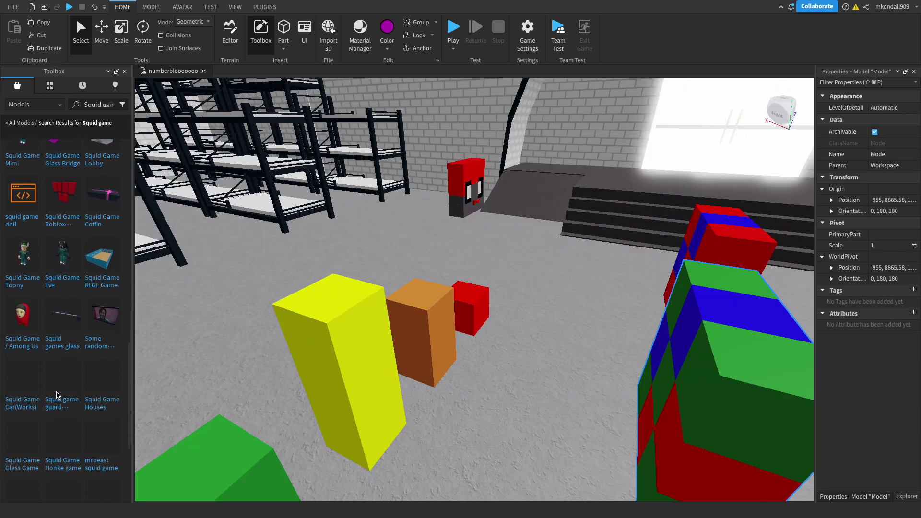
{"action": "scroll", "coordinate": [62, 264], "scroll_direction": "up", "scroll_amount": 5}
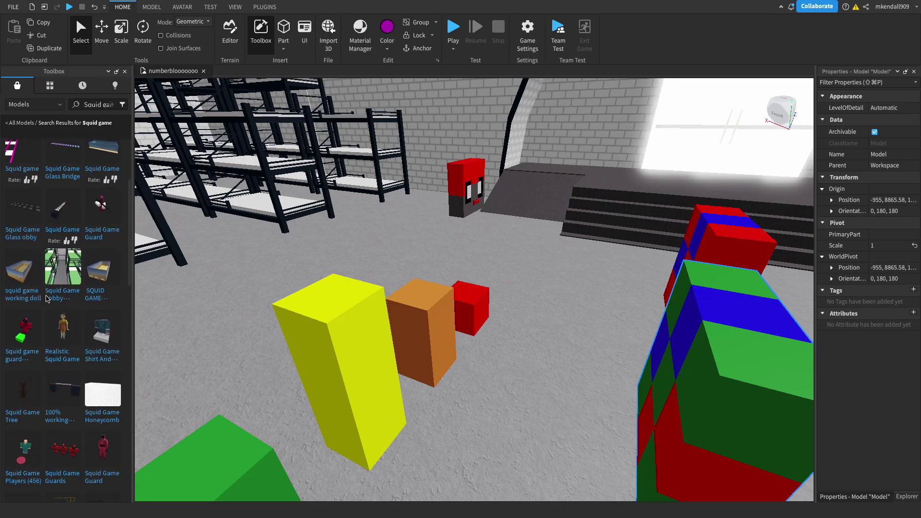
{"action": "left_click", "coordinate": [69, 234]}
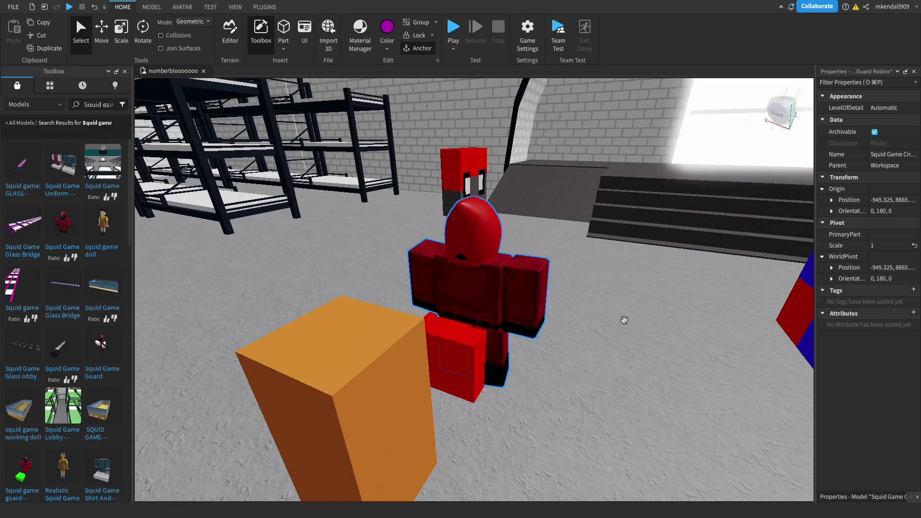
{"action": "left_click_drag", "start_coordinate": [635, 334], "coordinate": [636, 335]}
{"action": "right_click_drag", "start_coordinate": [635, 334], "coordinate": [635, 334]}
{"action": "left_click_drag", "start_coordinate": [635, 336], "coordinate": [449, 349]}
Duplicate the guard and line up the copies beside it as a front row of four on the platform.
{"action": "left_click_drag", "start_coordinate": [480, 293], "coordinate": [580, 407]}
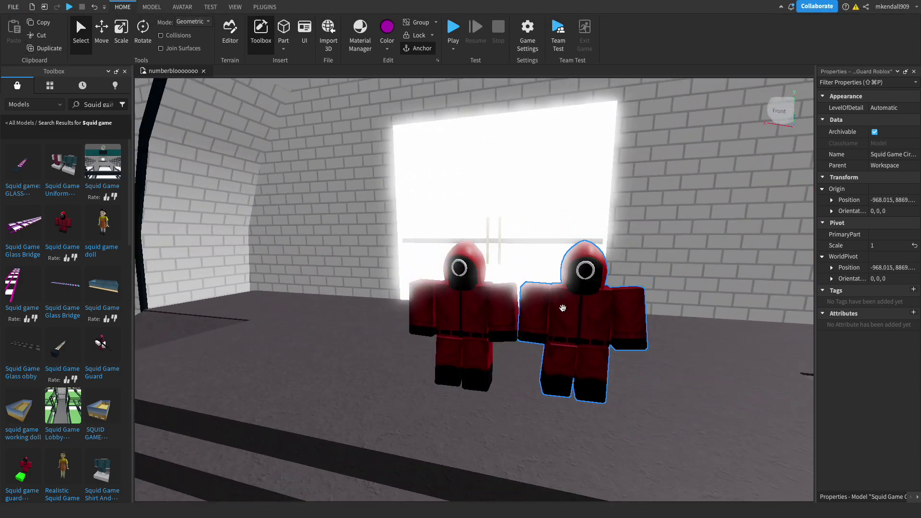
{"action": "left_click_drag", "start_coordinate": [306, 363], "coordinate": [366, 383]}
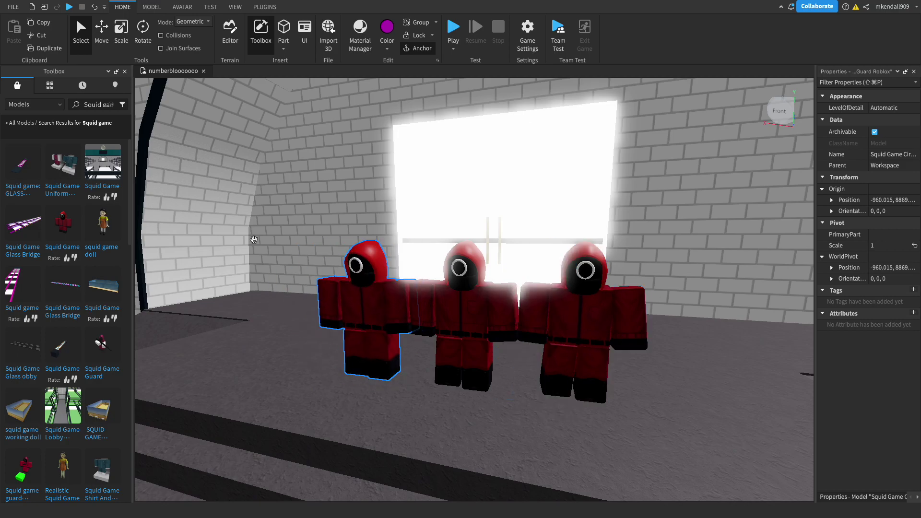
{"action": "left_click", "coordinate": [52, 55]}
{"action": "key", "text": "w"}
{"action": "right_click_drag", "start_coordinate": [413, 283], "coordinate": [414, 283]}
{"action": "left_click_drag", "start_coordinate": [492, 246], "coordinate": [580, 272]}
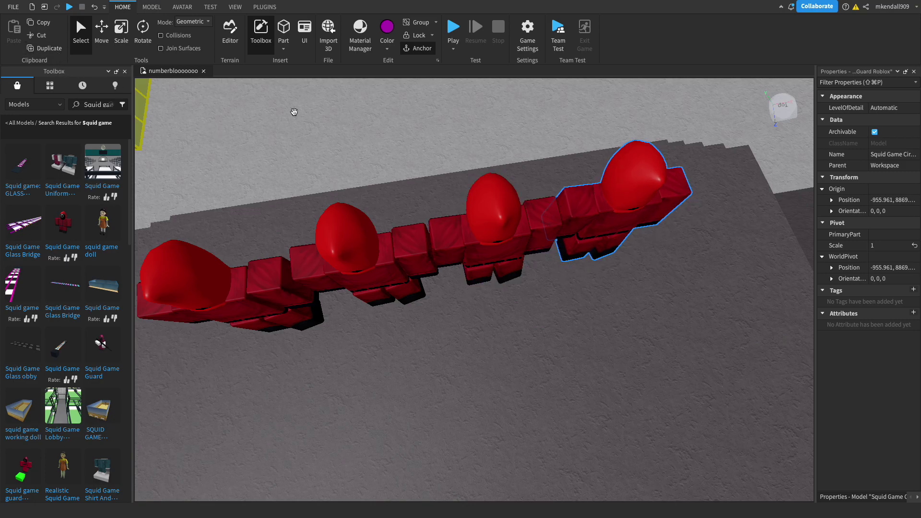
Duplicate the guard again and place two copies in a second row behind the front four.
{"action": "left_click_drag", "start_coordinate": [556, 212], "coordinate": [456, 343]}
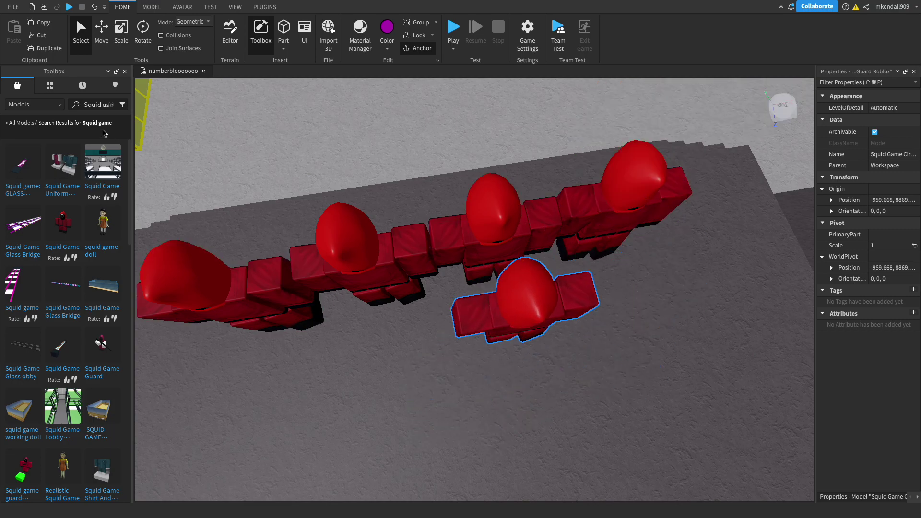
{"action": "left_click_drag", "start_coordinate": [338, 395], "coordinate": [367, 348]}
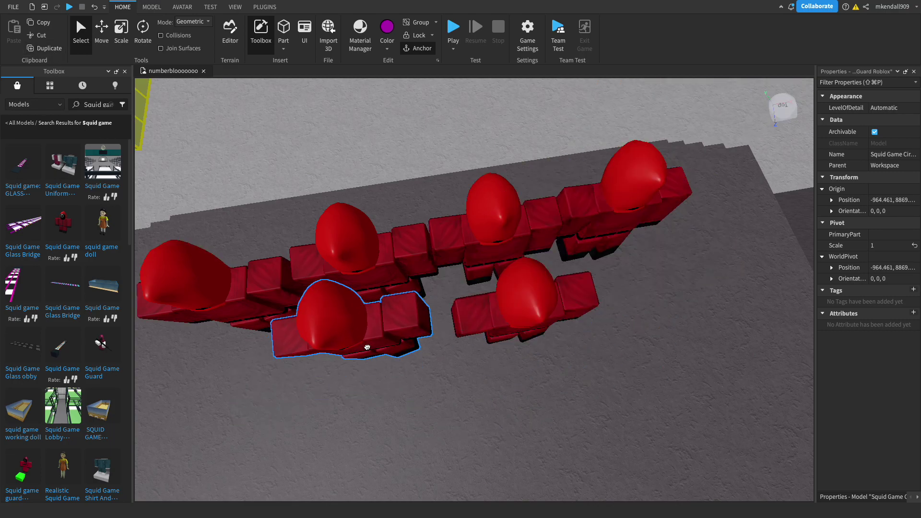
{"action": "left_click", "coordinate": [538, 325], "text": "ctrl"}
{"action": "left_click_drag", "start_coordinate": [538, 326], "coordinate": [458, 355]}
{"action": "right_click_drag", "start_coordinate": [455, 351], "coordinate": [458, 354]}
Rearrange the green-and-blue and red-and-blue cubes on the open floor in front of the platform.
{"action": "scroll", "coordinate": [456, 353], "scroll_direction": "down", "scroll_amount": 3}
{"action": "scroll", "coordinate": [457, 354], "scroll_direction": "up", "scroll_amount": 5}
{"action": "left_click_drag", "start_coordinate": [415, 264], "coordinate": [408, 350]}
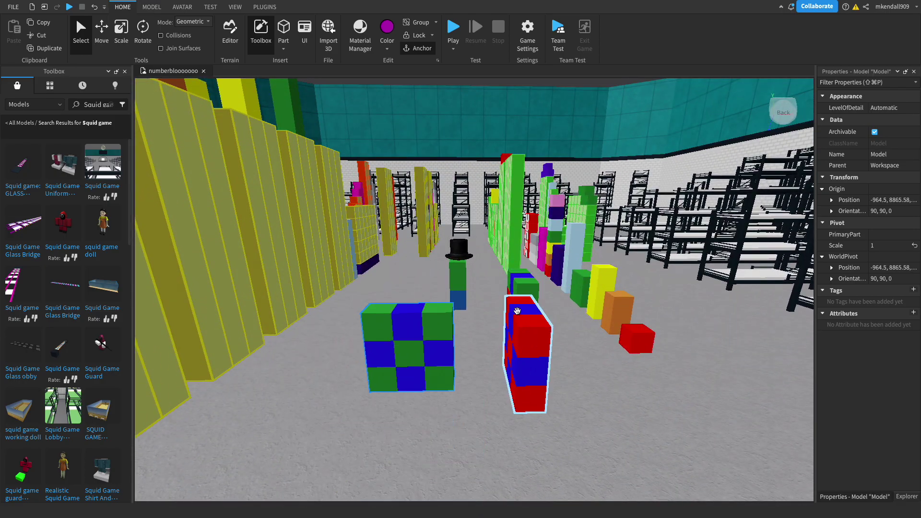
{"action": "left_click_drag", "start_coordinate": [527, 282], "coordinate": [456, 447]}
{"action": "right_click_drag", "start_coordinate": [494, 432], "coordinate": [493, 378]}
{"action": "scroll", "coordinate": [493, 379], "scroll_direction": "up", "scroll_amount": 3}
Fill the second row with a third guard copy and select two of its guards for duplication.
{"action": "scroll", "coordinate": [494, 378], "scroll_direction": "down", "scroll_amount": 2}
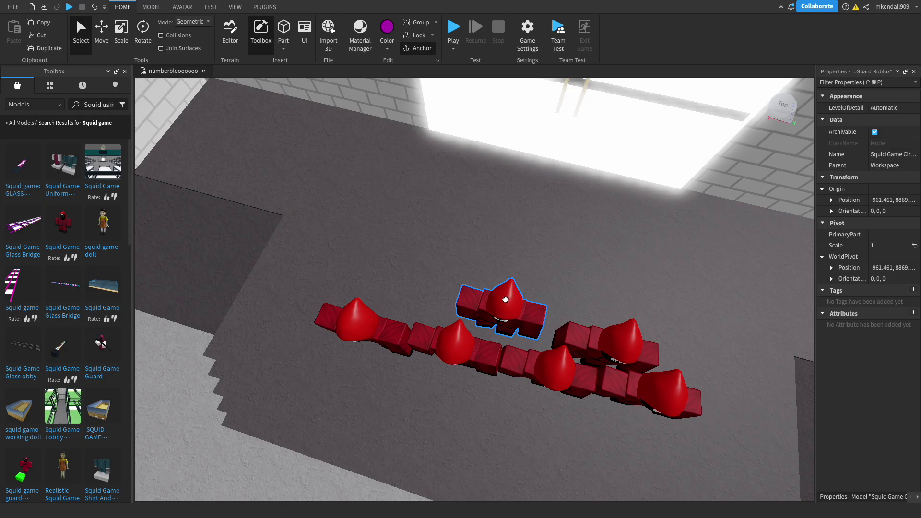
{"action": "right_click_drag", "start_coordinate": [418, 310], "coordinate": [457, 305]}
{"action": "scroll", "coordinate": [412, 309], "scroll_direction": "up", "scroll_amount": 4}
{"action": "scroll", "coordinate": [412, 308], "scroll_direction": "down", "scroll_amount": 5}
{"action": "scroll", "coordinate": [416, 308], "scroll_direction": "up", "scroll_amount": 3}
{"action": "scroll", "coordinate": [416, 309], "scroll_direction": "down", "scroll_amount": 4}
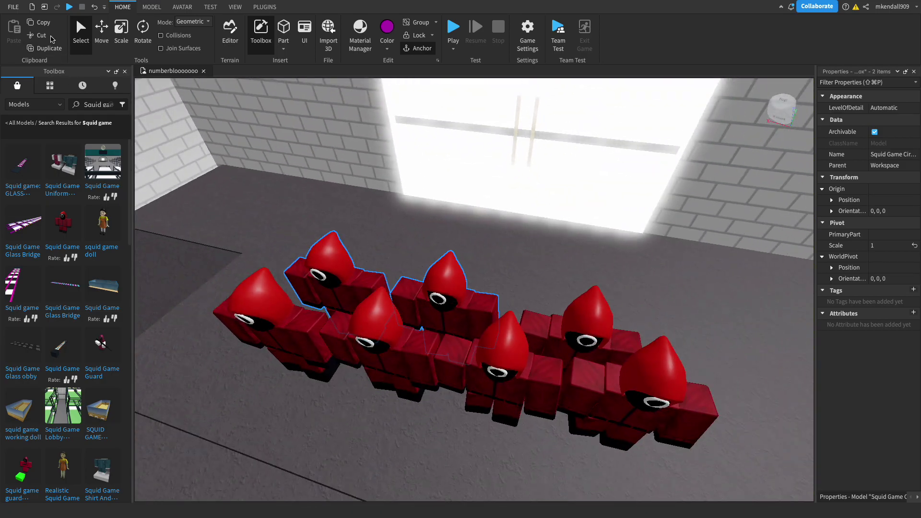
Undo the accidental move of the whole building and return to the guards.
{"action": "right_click_drag", "start_coordinate": [255, 148], "coordinate": [402, 253]}
{"action": "key", "text": "super+z"}
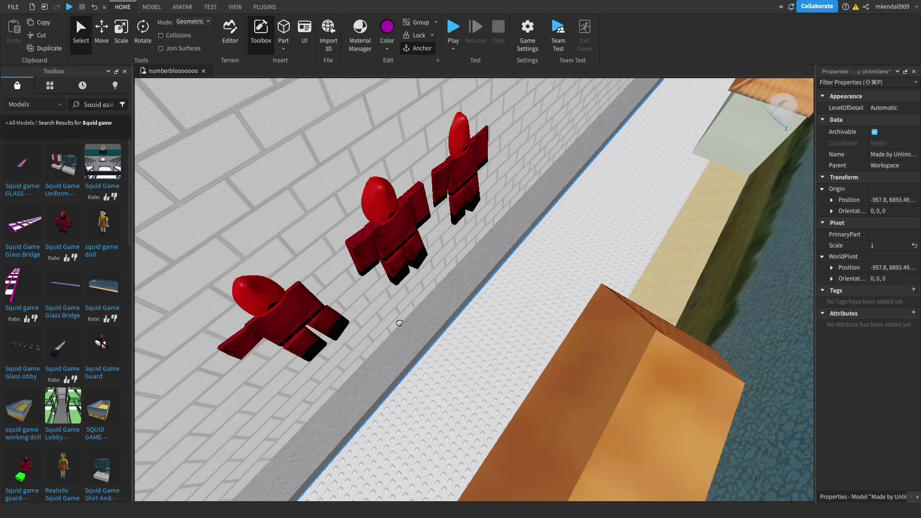
{"action": "left_click_drag", "start_coordinate": [404, 240], "coordinate": [442, 182]}
{"action": "right_click_drag", "start_coordinate": [411, 248], "coordinate": [409, 296]}
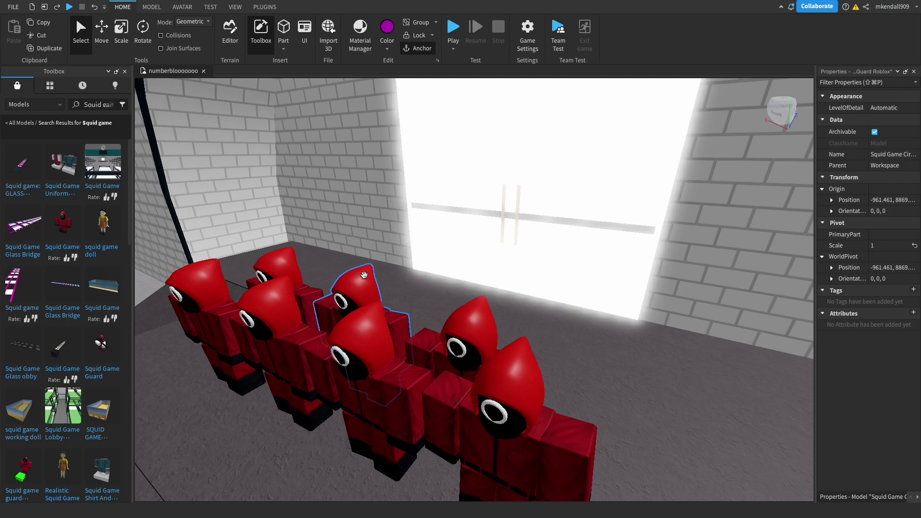
Try to move a pair of second-row guards behind the others, and undo the misplaced move.
{"action": "left_click", "coordinate": [288, 256], "text": "shift"}
{"action": "right_click_drag", "start_coordinate": [289, 256], "coordinate": [623, 213]}
{"action": "left_click_drag", "start_coordinate": [573, 335], "coordinate": [546, 373]}
{"action": "key", "text": "super+z"}
{"action": "right_click_drag", "start_coordinate": [668, 235], "coordinate": [625, 222]}
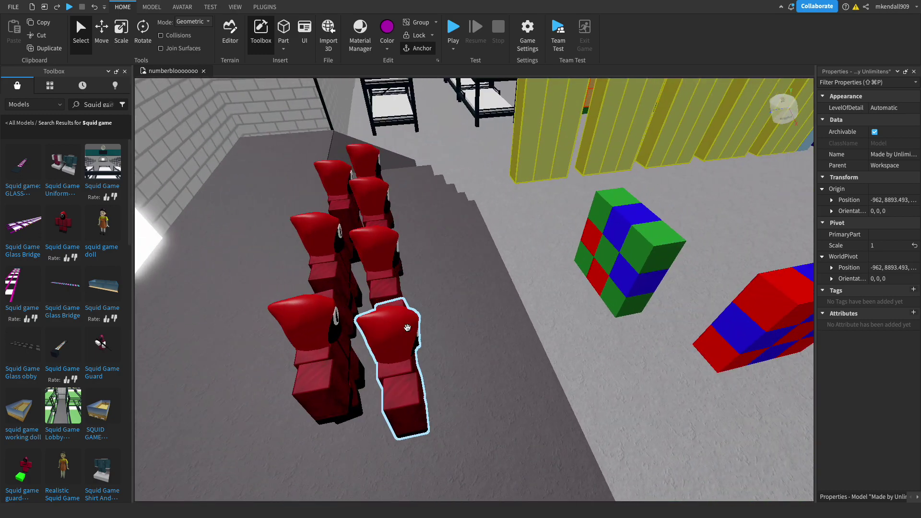
Place two guard copies as a third row behind the second row on the platform.
{"action": "key", "text": "a"}
{"action": "left_click_drag", "start_coordinate": [443, 304], "coordinate": [464, 299]}
{"action": "key", "text": "d"}
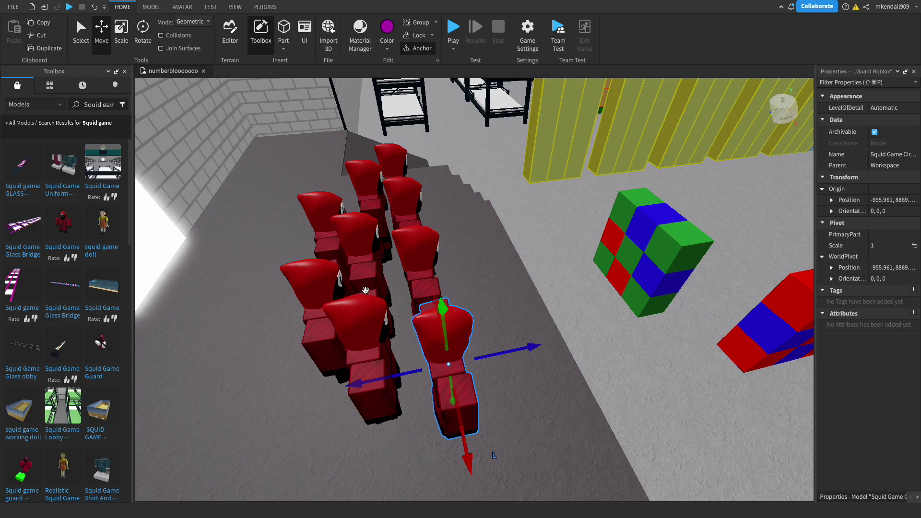
Place a single guard copy behind the third row to complete the triangular formation on the platform.
{"action": "left_click_drag", "start_coordinate": [439, 321], "coordinate": [371, 307]}
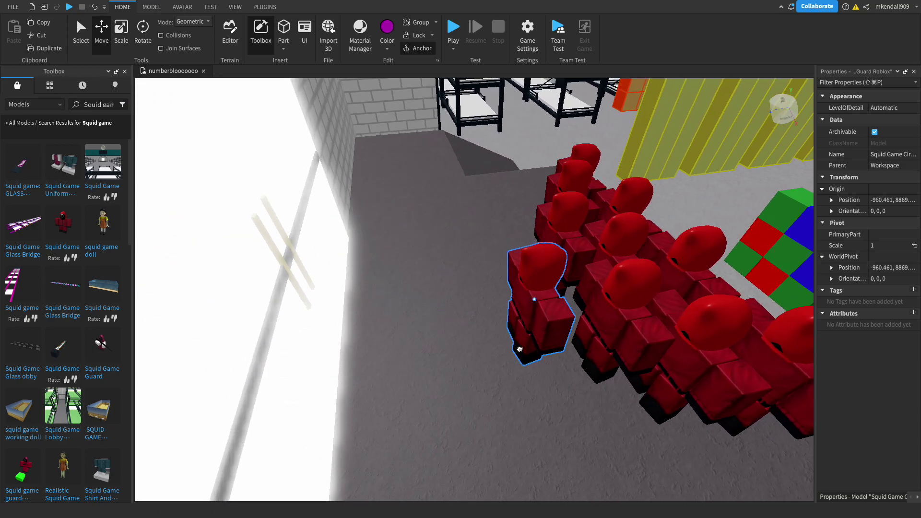
{"action": "right_click_drag", "start_coordinate": [527, 343], "coordinate": [526, 338]}
{"action": "scroll", "coordinate": [527, 339], "scroll_direction": "down", "scroll_amount": 2}
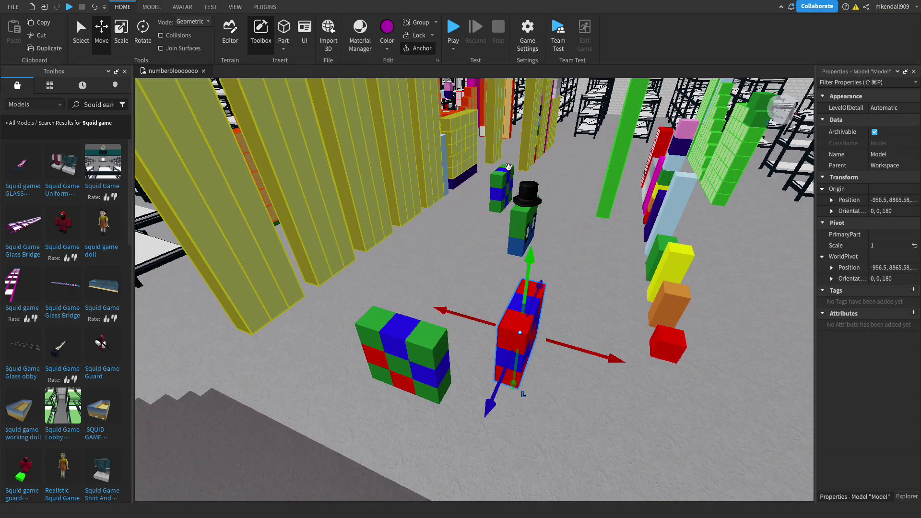
Rearrange the checkered block models in front of the platform stairs, rotating and tilting the red-and-blue one into line with the others.
{"action": "left_click_drag", "start_coordinate": [396, 373], "coordinate": [510, 356]}
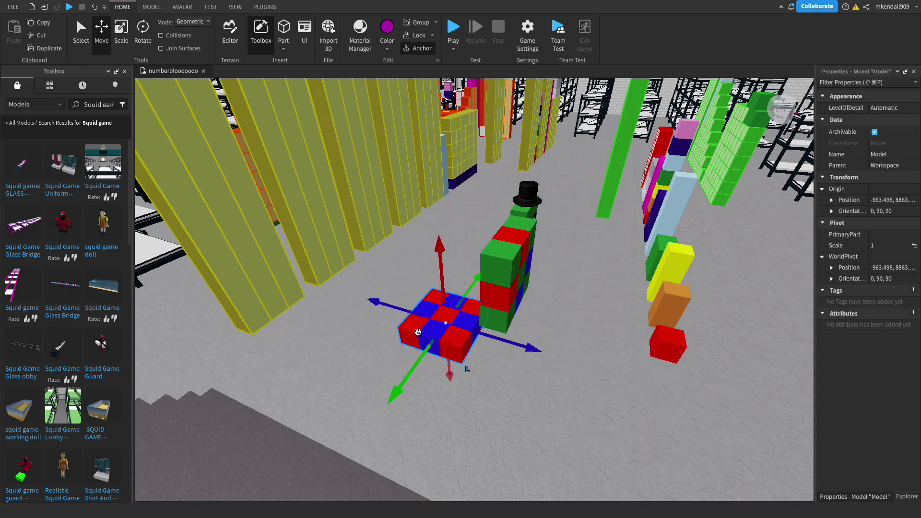
{"action": "right_click_drag", "start_coordinate": [424, 330], "coordinate": [425, 330]}
{"action": "scroll", "coordinate": [424, 330], "scroll_direction": "up", "scroll_amount": 8}
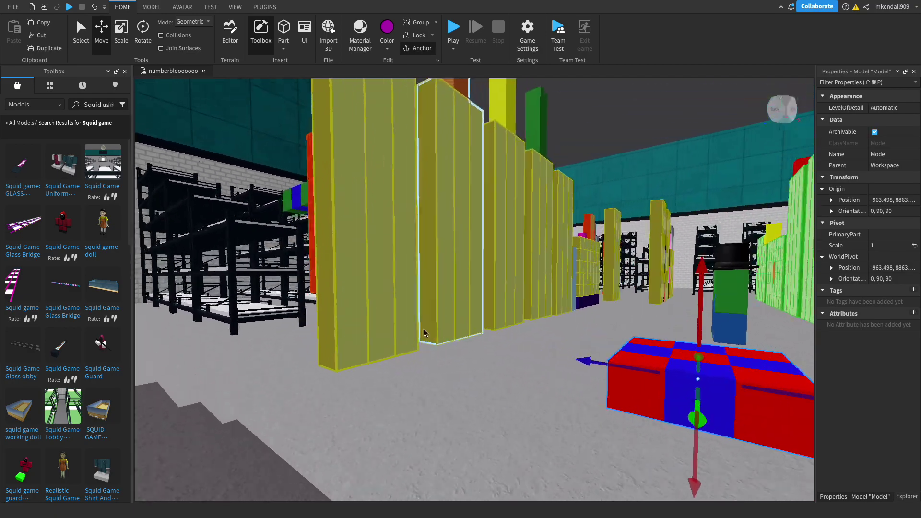
{"action": "left_click_drag", "start_coordinate": [416, 242], "coordinate": [471, 345]}
{"action": "right_click_drag", "start_coordinate": [461, 330], "coordinate": [471, 345]}
{"action": "scroll", "coordinate": [487, 183], "scroll_direction": "down", "scroll_amount": 3}
{"action": "left_click_drag", "start_coordinate": [470, 346], "coordinate": [425, 300]}
{"action": "key", "text": "t"}
{"action": "key", "text": "r"}
Move the red-and-gray model with the face from beside the ramp to the floor in front of the stairs.
{"action": "right_click_drag", "start_coordinate": [742, 212], "coordinate": [624, 297]}
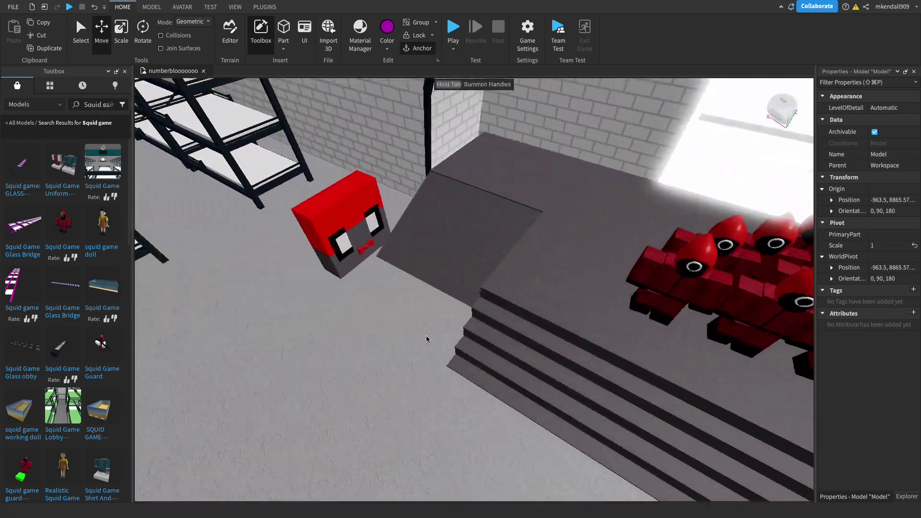
{"action": "scroll", "coordinate": [432, 335], "scroll_direction": "up", "scroll_amount": 3}
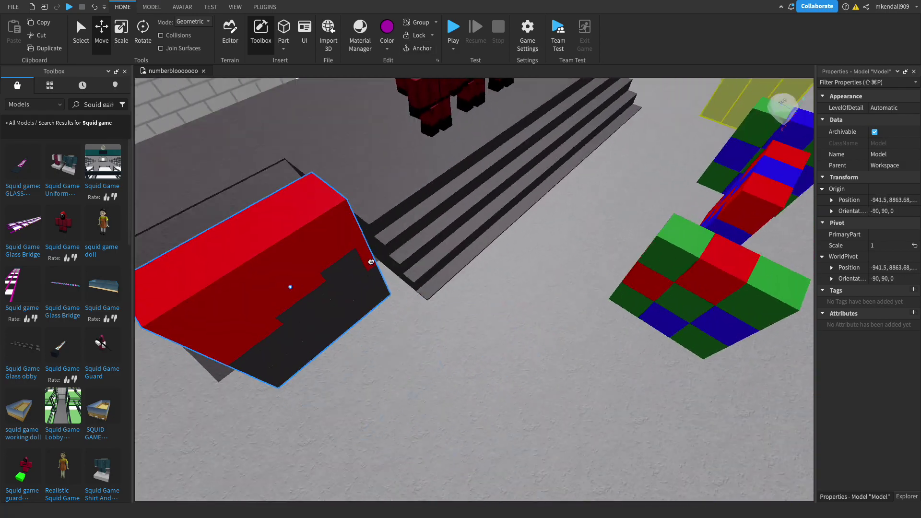
{"action": "left_click_drag", "start_coordinate": [365, 259], "coordinate": [566, 305]}
{"action": "right_click_drag", "start_coordinate": [565, 304], "coordinate": [522, 279]}
{"action": "scroll", "coordinate": [522, 280], "scroll_direction": "up", "scroll_amount": 3}
Focus on the front-row guard at the near end of the formation, and undo the last change.
{"action": "left_click", "coordinate": [419, 202]}
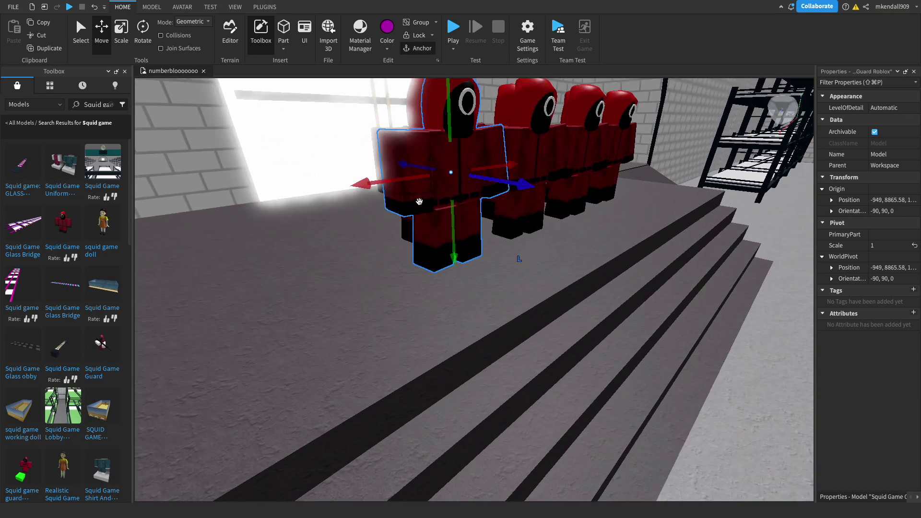
{"action": "key", "text": "f"}
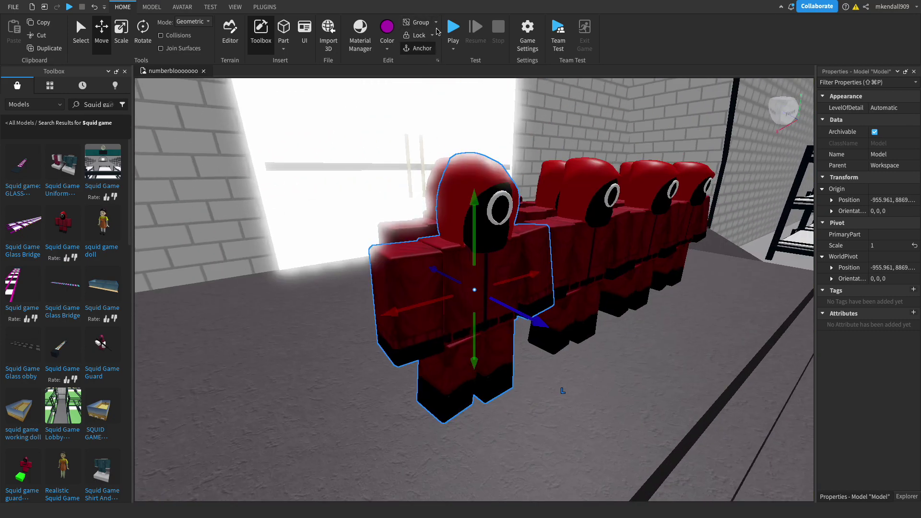
{"action": "scroll", "coordinate": [536, 177], "scroll_direction": "down", "scroll_amount": 5}
{"action": "right_click_drag", "start_coordinate": [535, 178], "coordinate": [543, 221]}
{"action": "scroll", "coordinate": [636, 356], "scroll_direction": "down", "scroll_amount": 3}
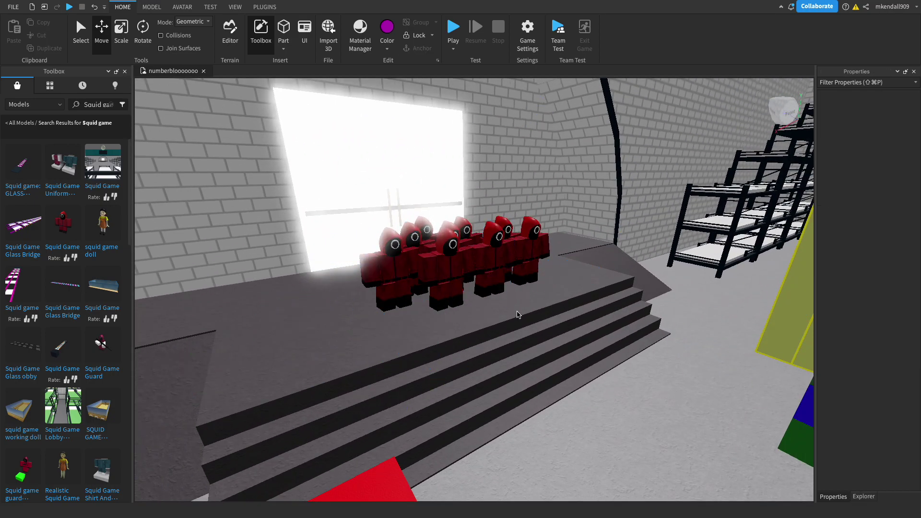
{"action": "key", "text": "super+z"}
Select all ten guards standing on the dormitory platform.
{"action": "right_click_drag", "start_coordinate": [517, 315], "coordinate": [401, 317]}
{"action": "scroll", "coordinate": [515, 312], "scroll_direction": "down", "scroll_amount": 5}
{"action": "scroll", "coordinate": [399, 317], "scroll_direction": "down", "scroll_amount": 5}
{"action": "scroll", "coordinate": [402, 316], "scroll_direction": "up", "scroll_amount": 8}
{"action": "scroll", "coordinate": [403, 322], "scroll_direction": "down", "scroll_amount": 6}
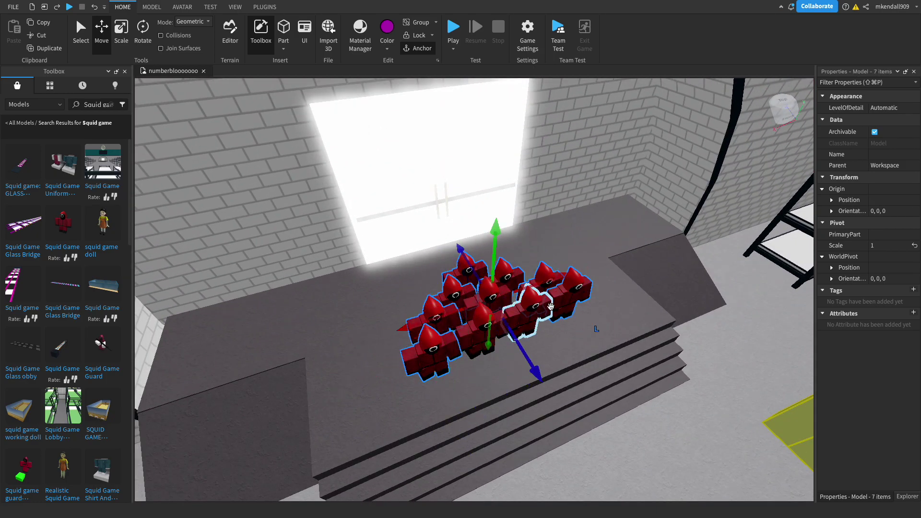
{"action": "left_click", "coordinate": [500, 289], "text": "shift"}
{"action": "right_click_drag", "start_coordinate": [501, 290], "coordinate": [501, 290]}
Move the ten guards out of the dormitory onto the sand floor of the arena, near the house wall.
{"action": "left_click_drag", "start_coordinate": [423, 357], "coordinate": [582, 364]}
{"action": "right_click_drag", "start_coordinate": [582, 365], "coordinate": [582, 363]}
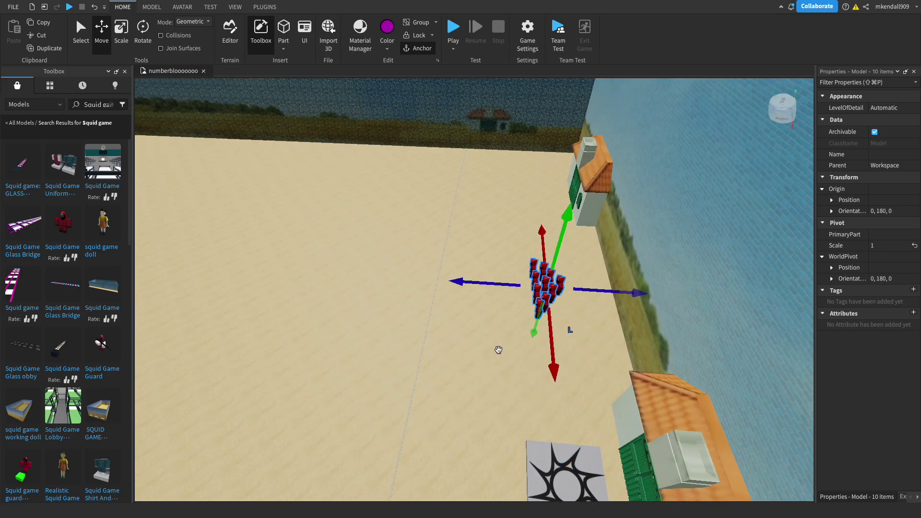
{"action": "right_click_drag", "start_coordinate": [448, 369], "coordinate": [337, 76]}
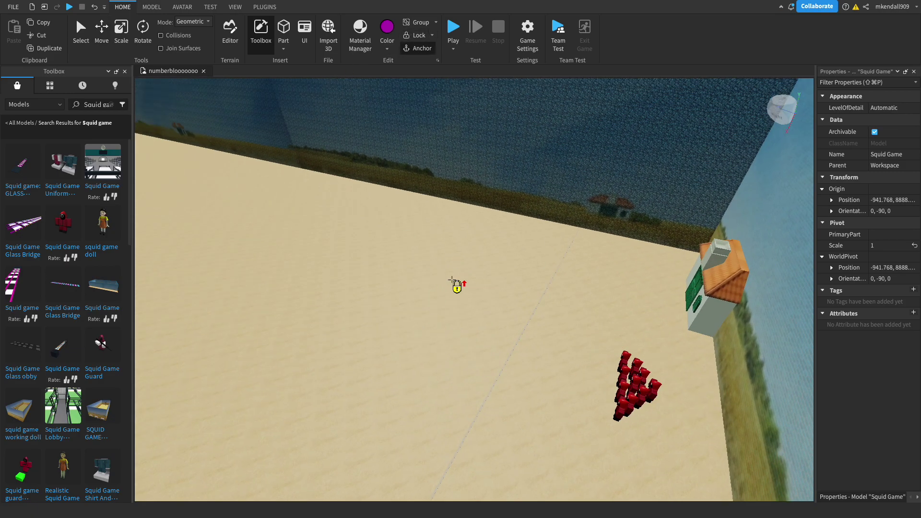
{"action": "left_click", "coordinate": [452, 381]}
{"action": "right_click_drag", "start_coordinate": [459, 383], "coordinate": [459, 384]}
Return to the dormitory and begin selecting the numberblock models standing between the beds.
{"action": "key", "text": "w"}
{"action": "scroll", "coordinate": [459, 384], "scroll_direction": "down", "scroll_amount": 10}
{"action": "left_click", "coordinate": [454, 289]}
{"action": "right_click_drag", "start_coordinate": [347, 350], "coordinate": [348, 349]}
{"action": "key", "text": "w"}
{"action": "scroll", "coordinate": [387, 269], "scroll_direction": "down", "scroll_amount": 8}
{"action": "left_click_drag", "start_coordinate": [386, 235], "coordinate": [461, 369]}
{"action": "scroll", "coordinate": [455, 349], "scroll_direction": "up", "scroll_amount": 8}
{"action": "scroll", "coordinate": [455, 349], "scroll_direction": "down", "scroll_amount": 8}
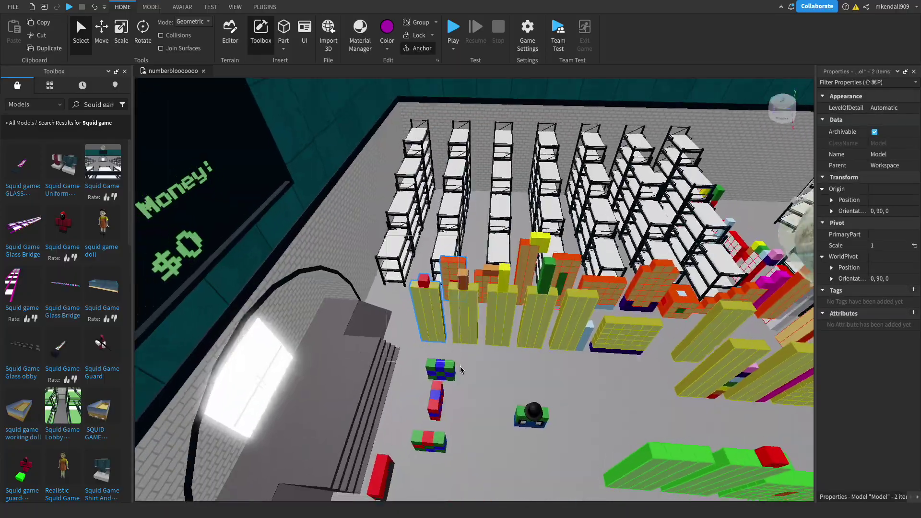
Select all numberblock and cat models on the dormitory floor together.
{"action": "right_click_drag", "start_coordinate": [462, 369], "coordinate": [462, 370]}
{"action": "left_click", "coordinate": [462, 369]}
{"action": "scroll", "coordinate": [462, 370], "scroll_direction": "down", "scroll_amount": 10}
{"action": "key", "text": "w"}
{"action": "right_click_drag", "start_coordinate": [462, 367], "coordinate": [446, 339]}
{"action": "key", "text": "s"}
{"action": "key", "text": "w"}
{"action": "key", "text": "s"}
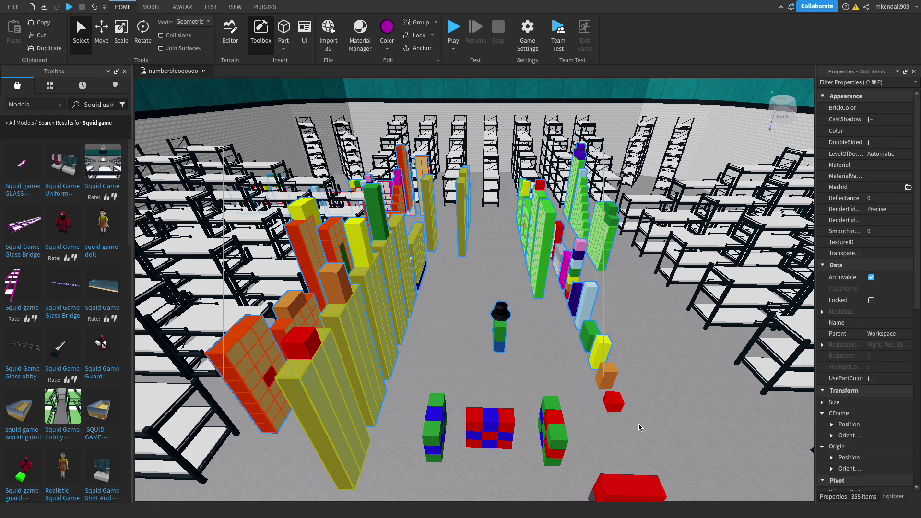
{"action": "left_click_drag", "start_coordinate": [648, 486], "coordinate": [642, 394]}
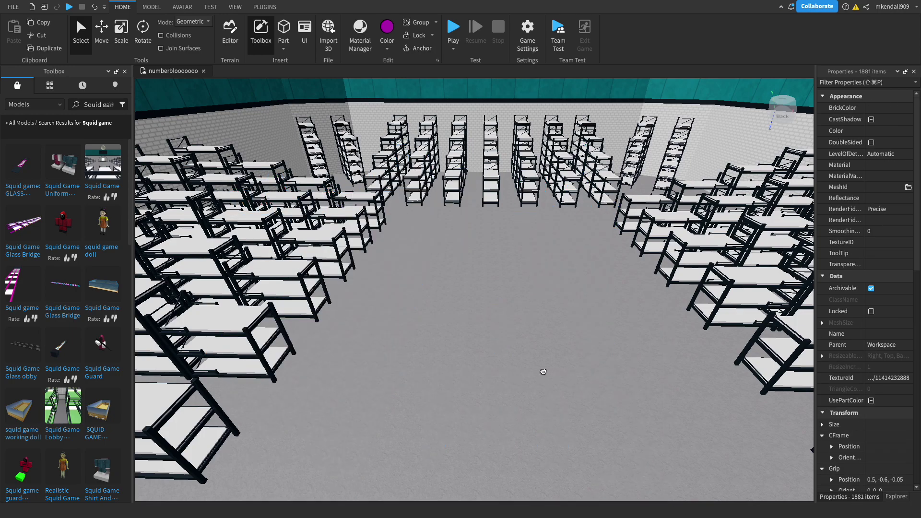
Move the selected models out of the dormitory toward the sand arena.
{"action": "mouse_move", "coordinate": [586, 387]}
{"action": "right_mouse_down"}
{"action": "mouse_move", "coordinate": [568, 407]}
{"action": "mouse_move", "coordinate": [585, 387]}
{"action": "right_mouse_up"}
{"action": "scroll", "coordinate": [585, 386], "scroll_direction": "down", "scroll_amount": 10}
{"action": "right_click_drag", "start_coordinate": [424, 177], "coordinate": [488, 323]}
{"action": "left_click", "coordinate": [381, 361]}
{"action": "key", "text": "f"}
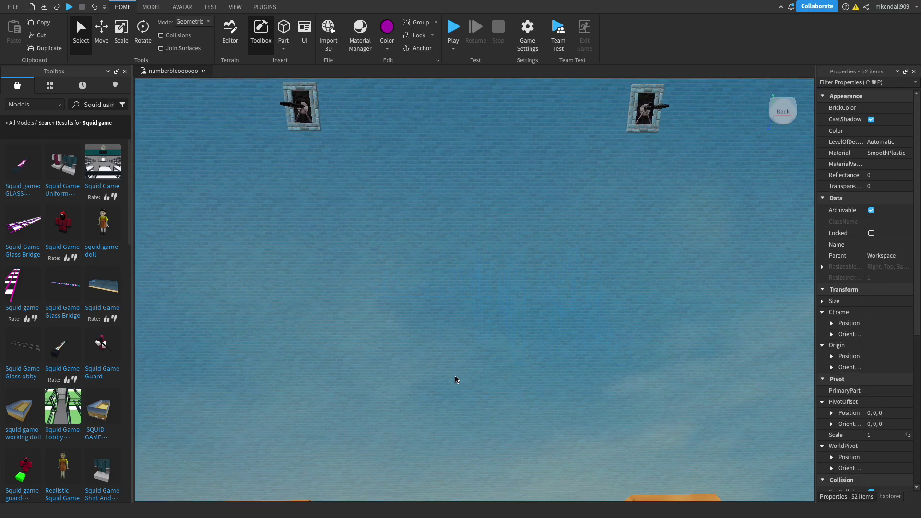
Set the selected numberblock and cat models down on the sand floor close to the guards.
{"action": "right_click_drag", "start_coordinate": [455, 376], "coordinate": [459, 375]}
{"action": "scroll", "coordinate": [459, 376], "scroll_direction": "down", "scroll_amount": 2}
{"action": "key", "text": "a"}
{"action": "left_click_drag", "start_coordinate": [625, 388], "coordinate": [487, 380]}
{"action": "right_click_drag", "start_coordinate": [488, 381], "coordinate": [487, 381]}
{"action": "left_click_drag", "start_coordinate": [488, 380], "coordinate": [518, 321]}
{"action": "key", "text": "r"}
{"action": "right_click_drag", "start_coordinate": [435, 333], "coordinate": [435, 333]}
{"action": "key", "text": "a"}
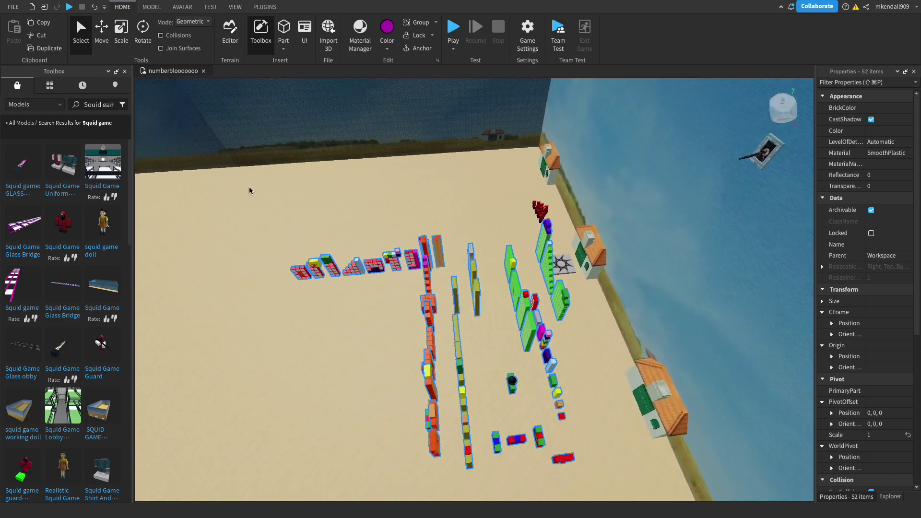
Shift the model rows closer to the houses, and turn the orange, yellow and red rows across the arena's far end.
{"action": "left_click_drag", "start_coordinate": [245, 213], "coordinate": [438, 390]}
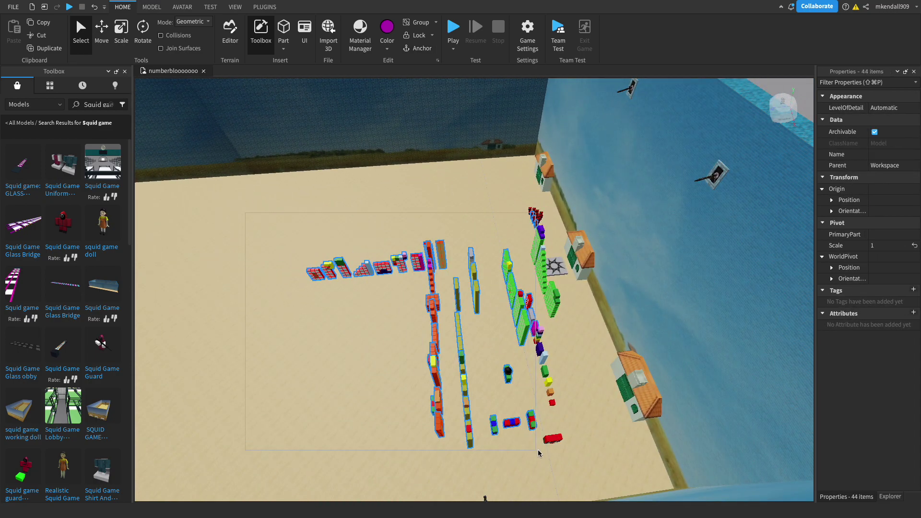
{"action": "left_click_drag", "start_coordinate": [533, 452], "coordinate": [514, 447]}
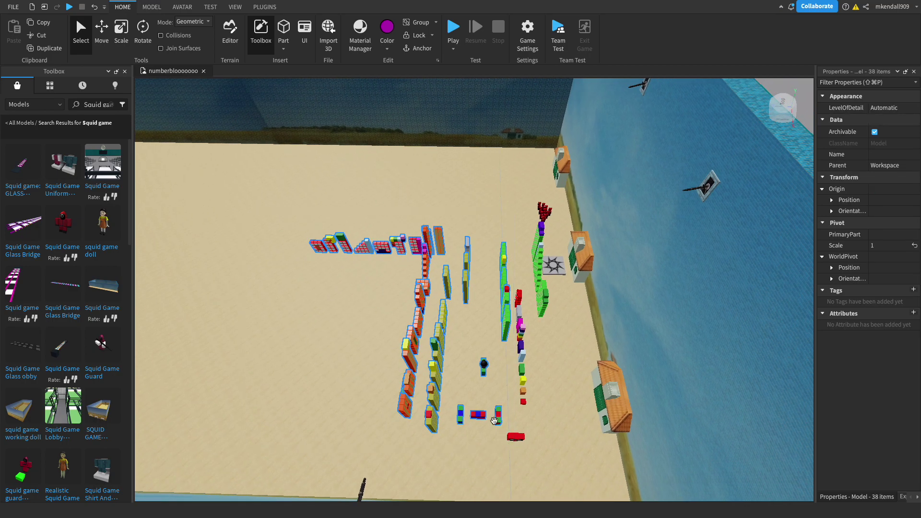
{"action": "left_click_drag", "start_coordinate": [497, 417], "coordinate": [559, 422]}
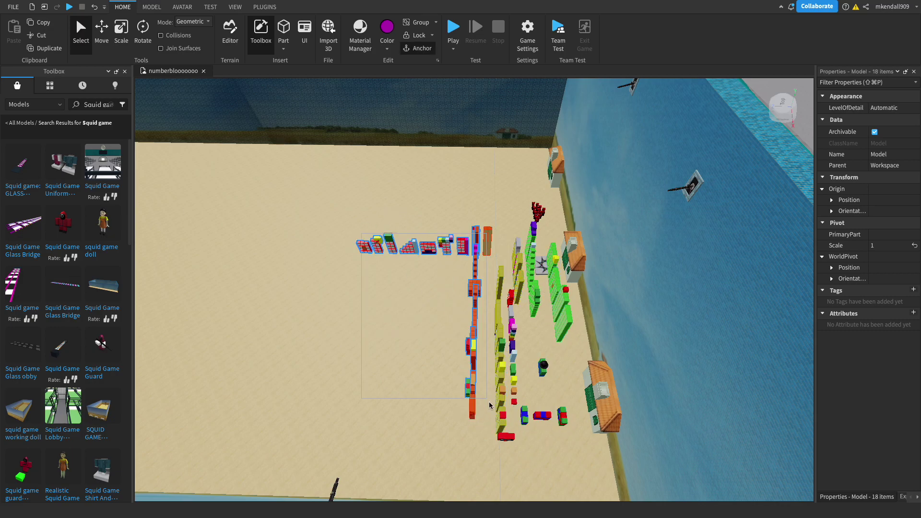
{"action": "left_click_drag", "start_coordinate": [542, 372], "coordinate": [528, 127]}
{"action": "key", "text": "r"}
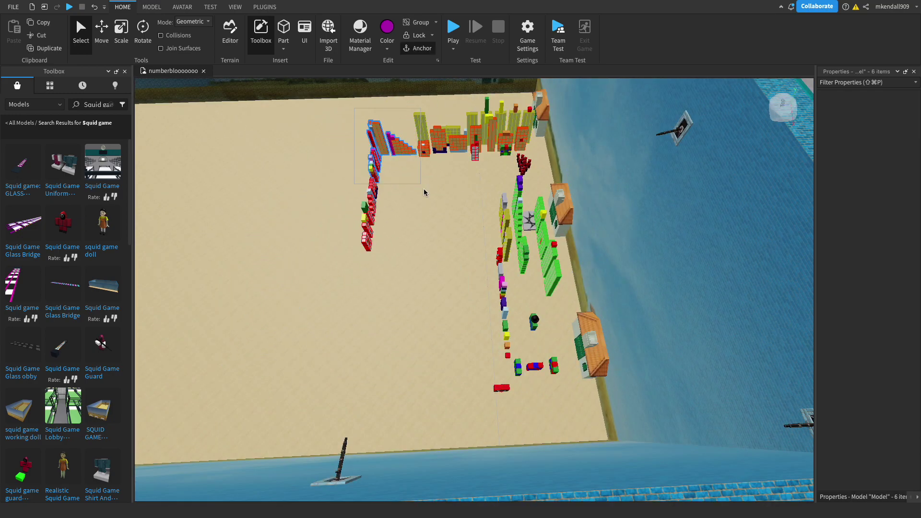
Select the 19 models farthest from the houses and move them as a rotated group beside the green rows.
{"action": "left_click_drag", "start_coordinate": [477, 246], "coordinate": [482, 254]}
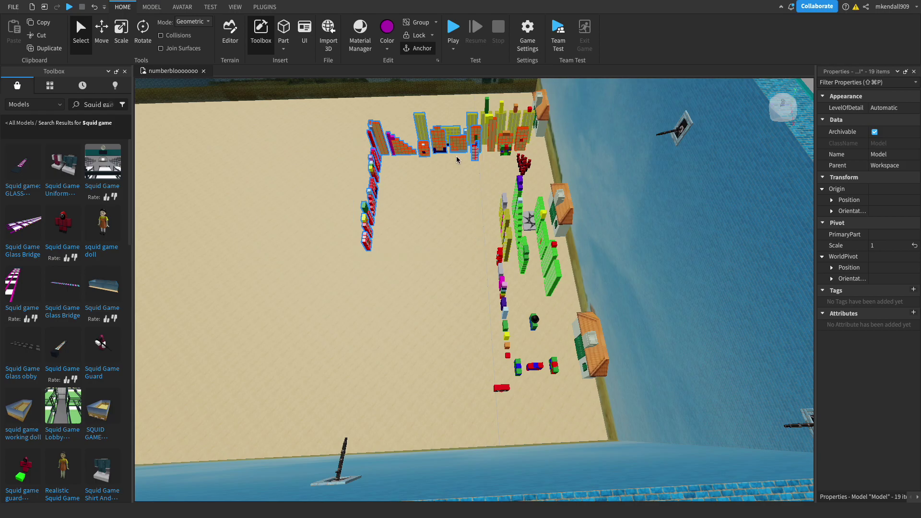
{"action": "left_click_drag", "start_coordinate": [472, 150], "coordinate": [569, 380]}
{"action": "key", "text": "ctrl+r"}
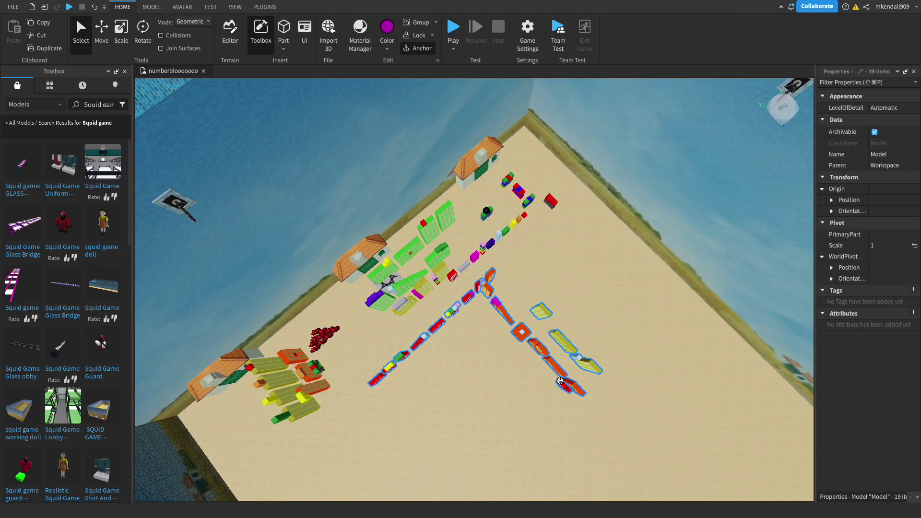
{"action": "right_click_drag", "start_coordinate": [569, 379], "coordinate": [472, 327]}
{"action": "left_click", "coordinate": [374, 296]}
Move the row of red numberblocks next to the last house, in line with the green row.
{"action": "left_click_drag", "start_coordinate": [548, 307], "coordinate": [542, 309]}
{"action": "right_click_drag", "start_coordinate": [542, 309], "coordinate": [542, 309]}
{"action": "left_click_drag", "start_coordinate": [542, 309], "coordinate": [542, 309]}
{"action": "right_click_drag", "start_coordinate": [542, 309], "coordinate": [542, 309]}
{"action": "left_click_drag", "start_coordinate": [542, 309], "coordinate": [542, 309]}
{"action": "right_click_drag", "start_coordinate": [542, 309], "coordinate": [542, 309]}
{"action": "left_click_drag", "start_coordinate": [542, 313], "coordinate": [556, 278]}
{"action": "right_click_drag", "start_coordinate": [637, 239], "coordinate": [602, 289]}
Move the remaining orange numberblocks to the wall between the houses behind the guards, leaving the yellow ones in place.
{"action": "left_click_drag", "start_coordinate": [453, 348], "coordinate": [469, 360]}
{"action": "right_click_drag", "start_coordinate": [481, 359], "coordinate": [420, 331]}
{"action": "left_click_drag", "start_coordinate": [419, 331], "coordinate": [480, 333]}
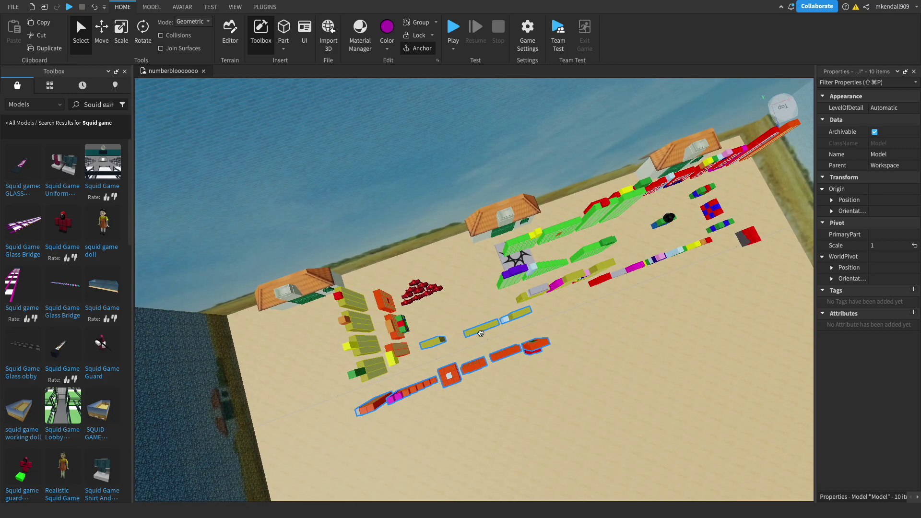
{"action": "right_click_drag", "start_coordinate": [481, 317], "coordinate": [532, 321]}
{"action": "left_click_drag", "start_coordinate": [387, 358], "coordinate": [539, 328]}
{"action": "right_click_drag", "start_coordinate": [539, 328], "coordinate": [539, 328]}
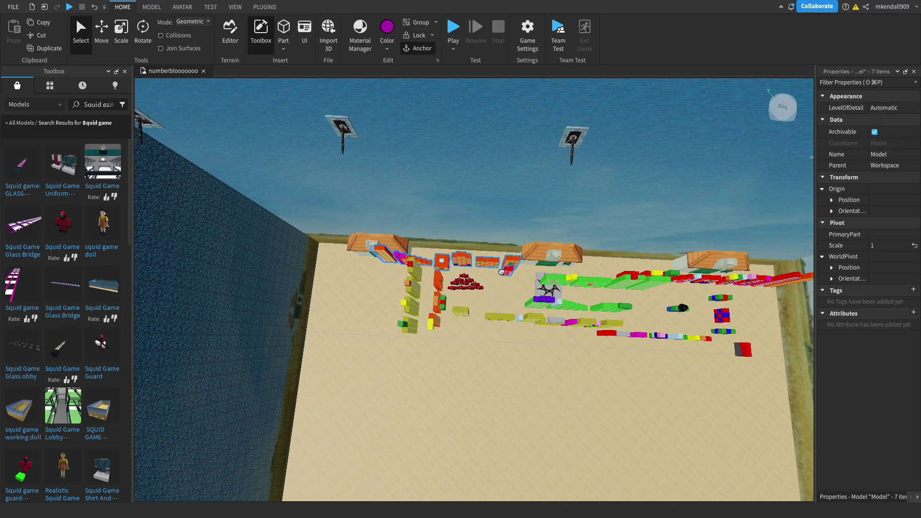
Switch to Safari and search the web for SQUID GAME S2.
{"action": "mouse_move", "coordinate": [98, 4]}
{"action": "left_click", "coordinate": [27, 19]}
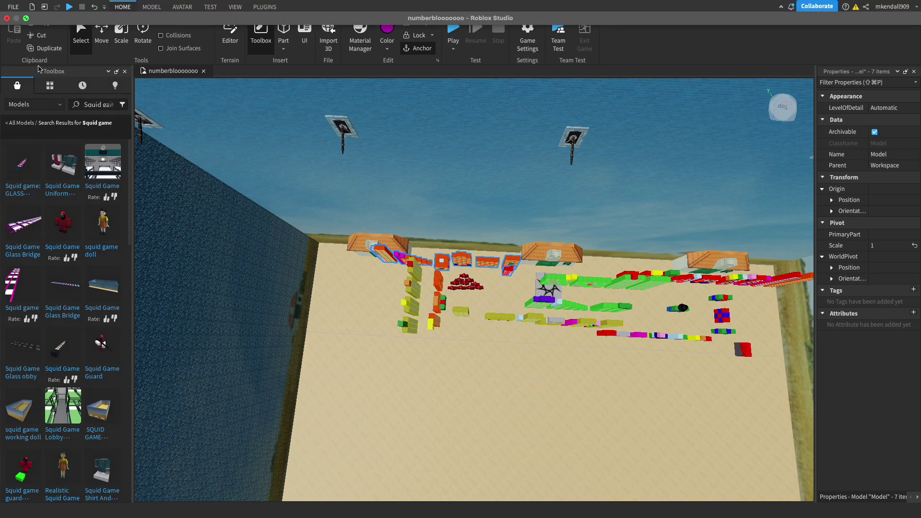
{"action": "left_click", "coordinate": [32, 501]}
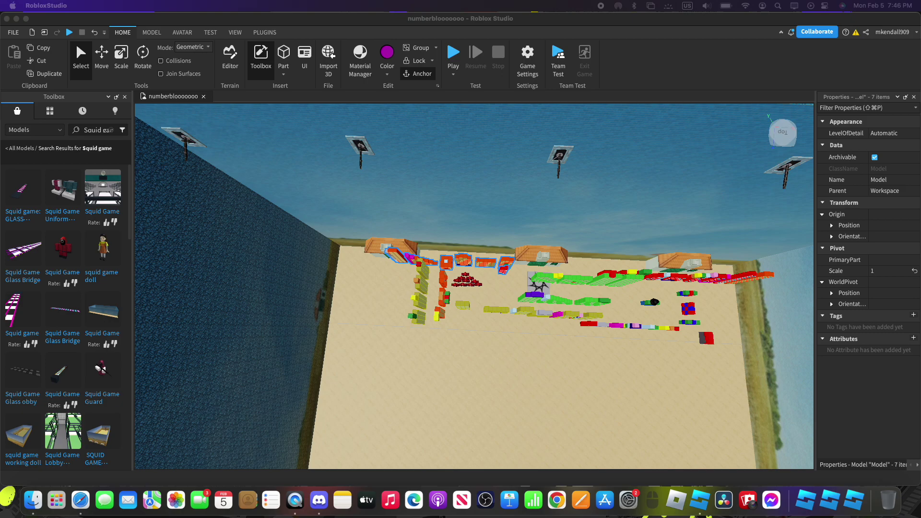
{"action": "left_click_drag", "start_coordinate": [564, 75], "coordinate": [578, 77]}
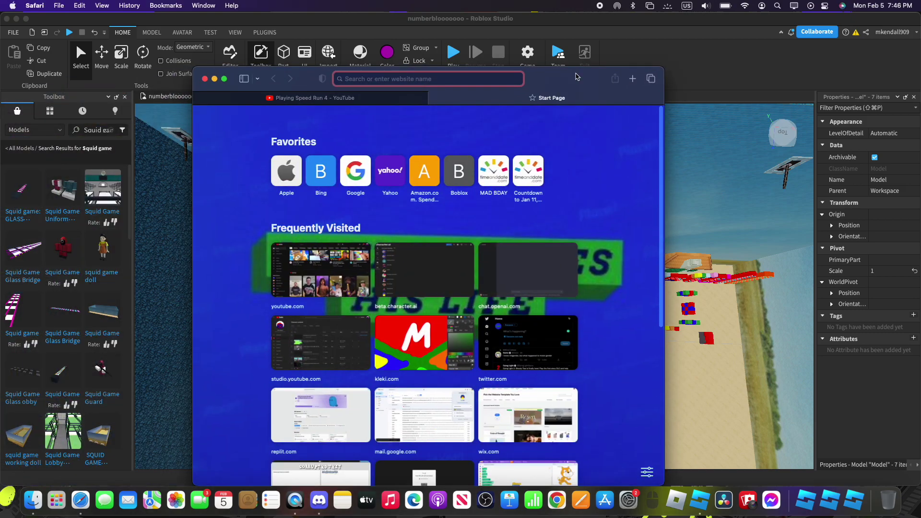
{"action": "type", "text": "UID GAME S2"}
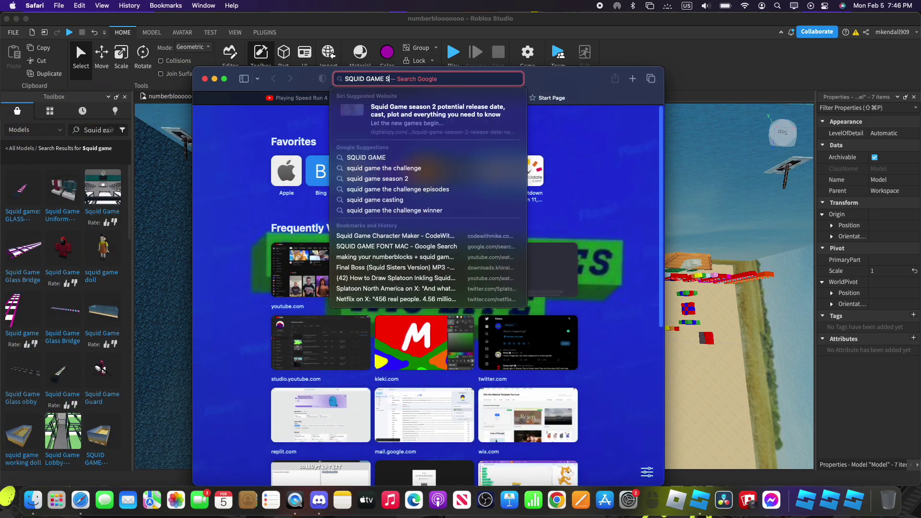
{"action": "key", "text": "Return"}
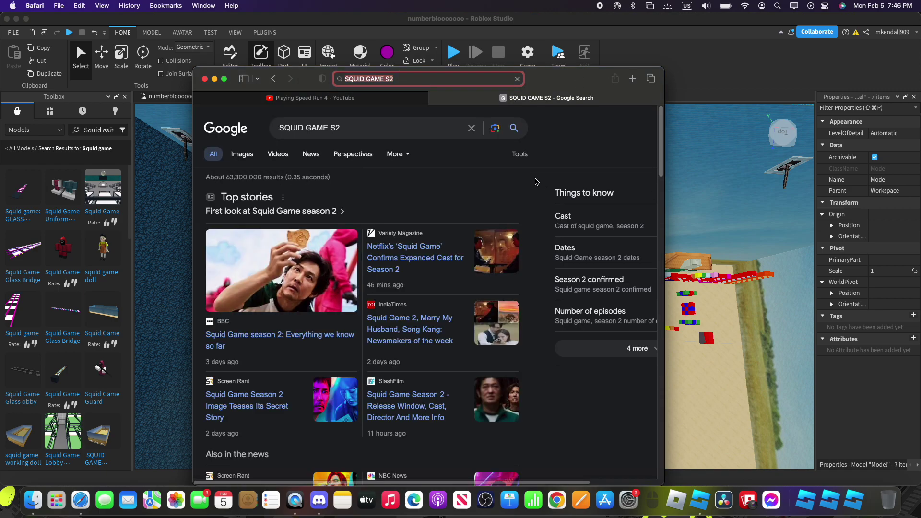
Read the answer on whether Squid Game Season 2 is coming, and close the browser window.
{"action": "scroll", "coordinate": [388, 252], "scroll_direction": "down", "scroll_amount": 1}
{"action": "scroll", "coordinate": [326, 305], "scroll_direction": "down", "scroll_amount": 7}
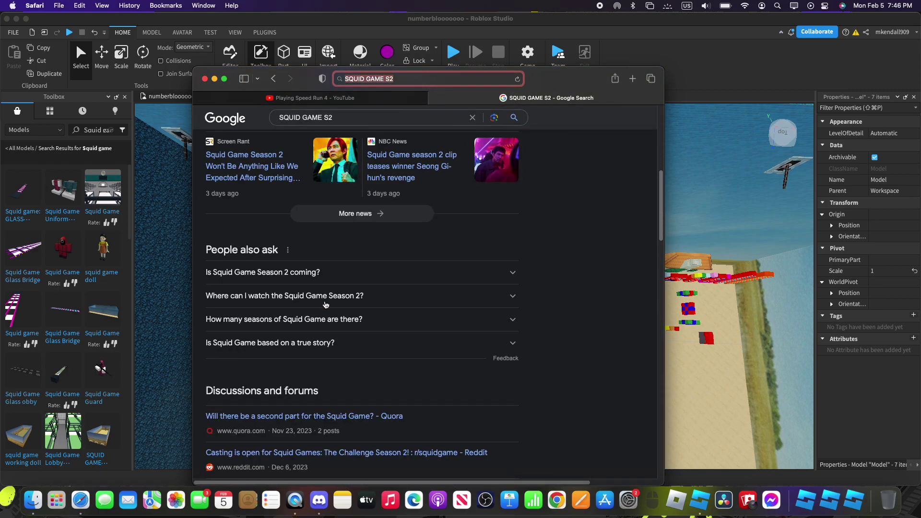
{"action": "left_click", "coordinate": [341, 274]}
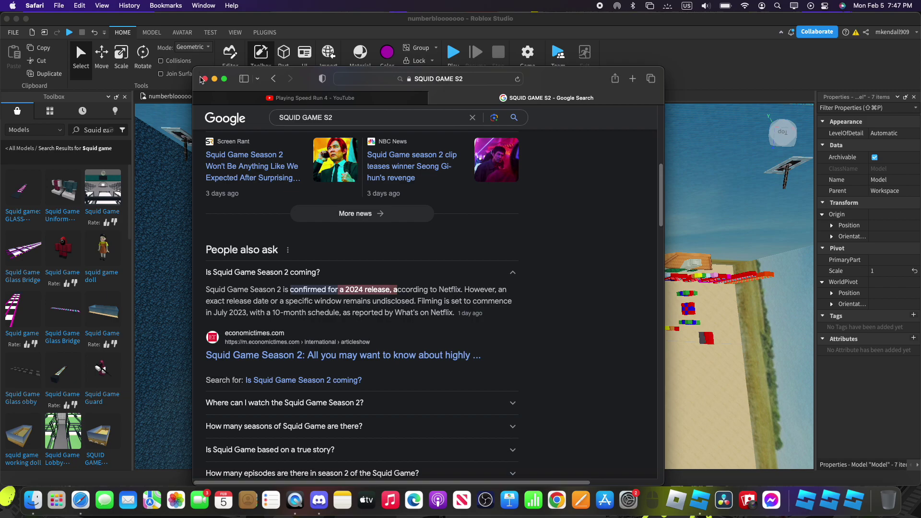
{"action": "left_click", "coordinate": [203, 79]}
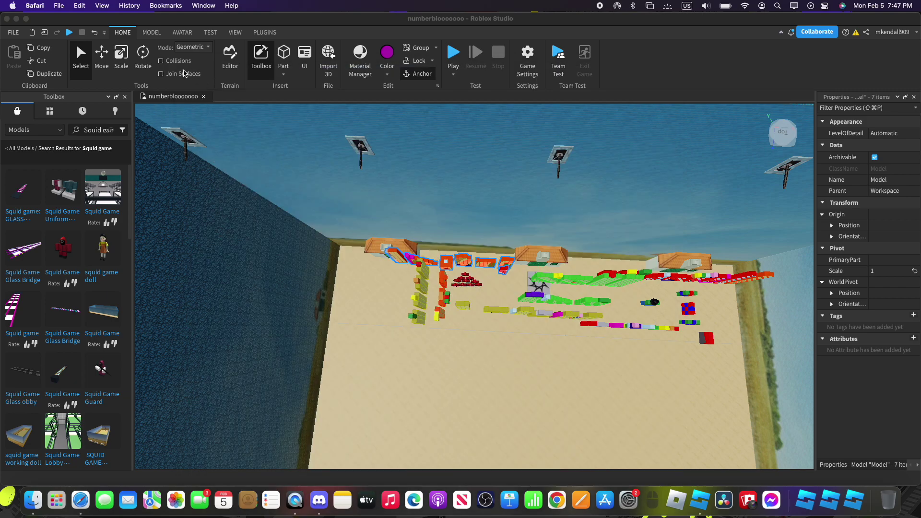
Switch from Safari back to the Roblox Studio window showing the sand arena.
{"action": "left_click", "coordinate": [27, 19]}
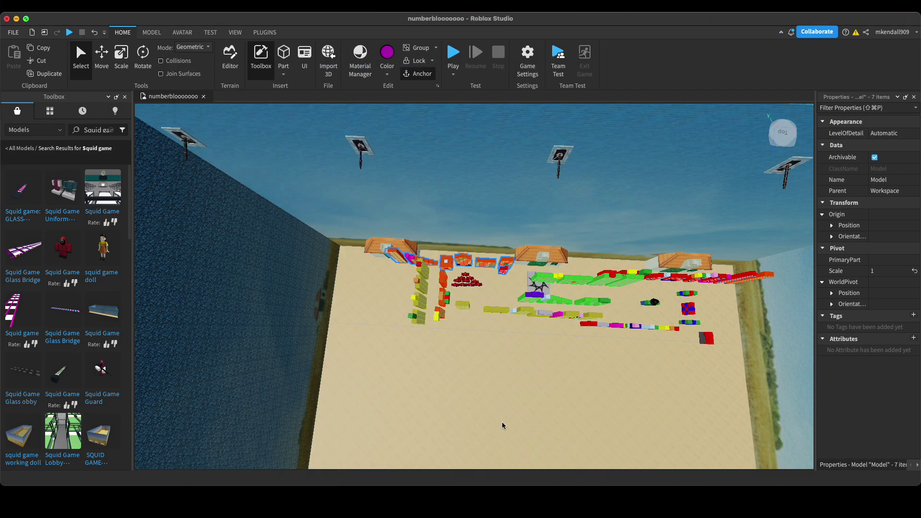
{"action": "right_click_drag", "start_coordinate": [504, 419], "coordinate": [501, 383]}
{"action": "key", "text": "w"}
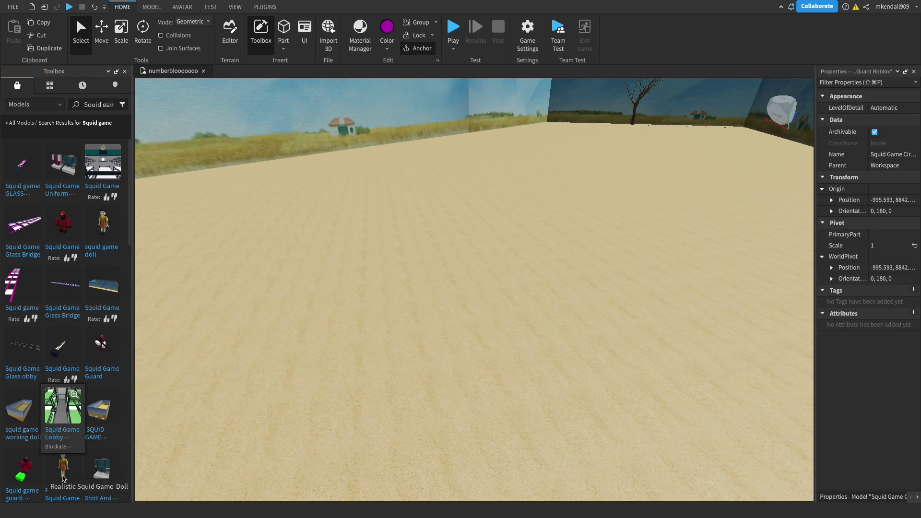
Insert the Realistic Squid Game Doll model and place it on the sand by the red line in front of the tree.
{"action": "scroll", "coordinate": [81, 457], "scroll_direction": "down", "scroll_amount": 5}
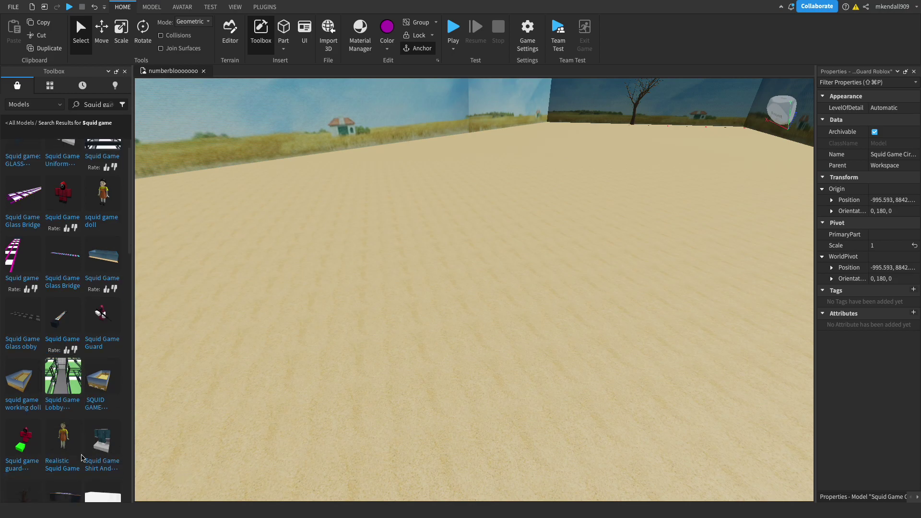
{"action": "right_click_drag", "start_coordinate": [457, 342], "coordinate": [458, 343]}
{"action": "key", "text": "f"}
{"action": "right_click_drag", "start_coordinate": [493, 312], "coordinate": [493, 311]}
{"action": "key", "text": "Delete"}
{"action": "right_click_drag", "start_coordinate": [493, 343], "coordinate": [493, 343]}
{"action": "key", "text": "a"}
{"action": "left_click_drag", "start_coordinate": [492, 348], "coordinate": [497, 302]}
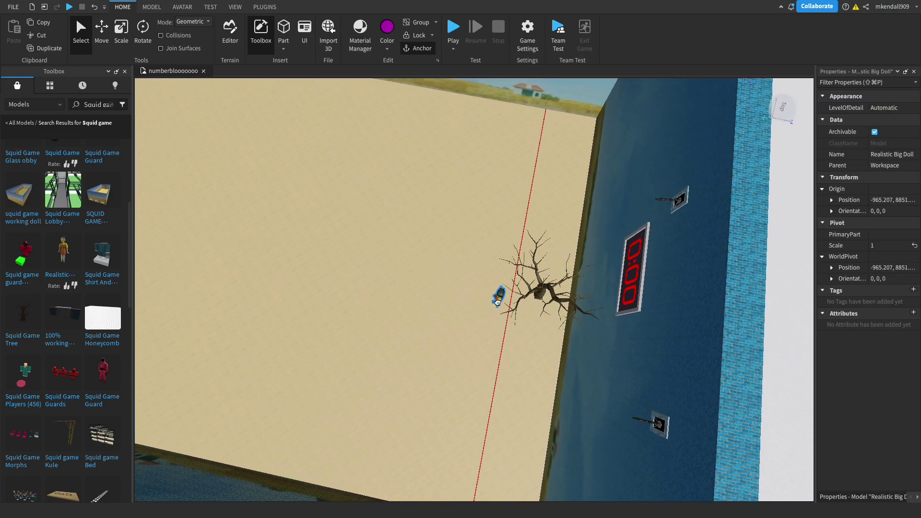
Scale up the doll in front of the tree, undoing the first resize and redoing it.
{"action": "key", "text": "f"}
{"action": "key", "text": "ctrl+4"}
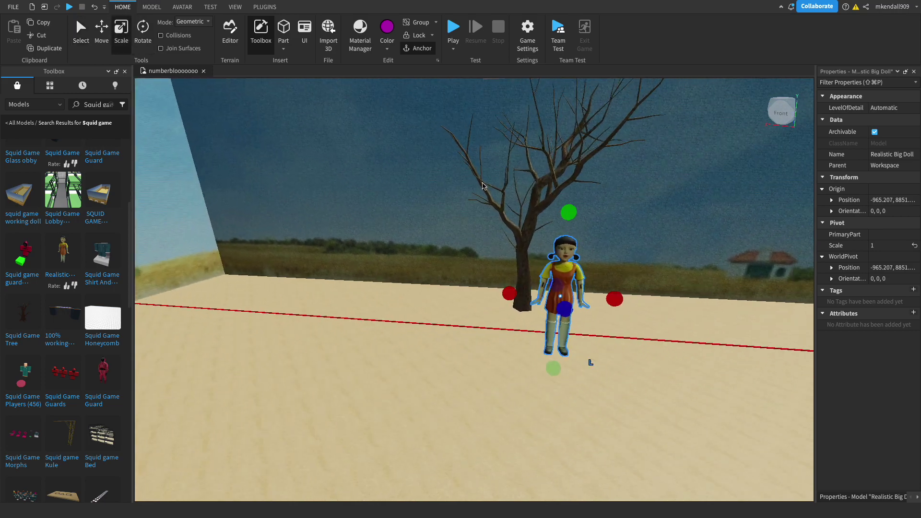
{"action": "left_click_drag", "start_coordinate": [580, 220], "coordinate": [577, 212]}
{"action": "right_click_drag", "start_coordinate": [578, 211], "coordinate": [575, 231]}
{"action": "key", "text": "super+z"}
{"action": "left_click_drag", "start_coordinate": [497, 231], "coordinate": [499, 123]}
{"action": "right_click_drag", "start_coordinate": [499, 122], "coordinate": [499, 118]}
{"action": "right_click_drag", "start_coordinate": [496, 338], "coordinate": [496, 341]}
{"action": "mouse_move", "coordinate": [555, 332]}
{"action": "left_mouse_down"}
{"action": "mouse_move", "coordinate": [545, 333]}
{"action": "mouse_move", "coordinate": [564, 333]}
{"action": "left_mouse_up"}
{"action": "right_click_drag", "start_coordinate": [564, 333], "coordinate": [563, 329]}
Bring the magenta checkered numberblock from the distant platform into the arena, setting it on the sand near the guards.
{"action": "key", "text": "a"}
{"action": "key", "text": "w"}
{"action": "key", "text": "w"}
{"action": "left_click", "coordinate": [608, 365]}
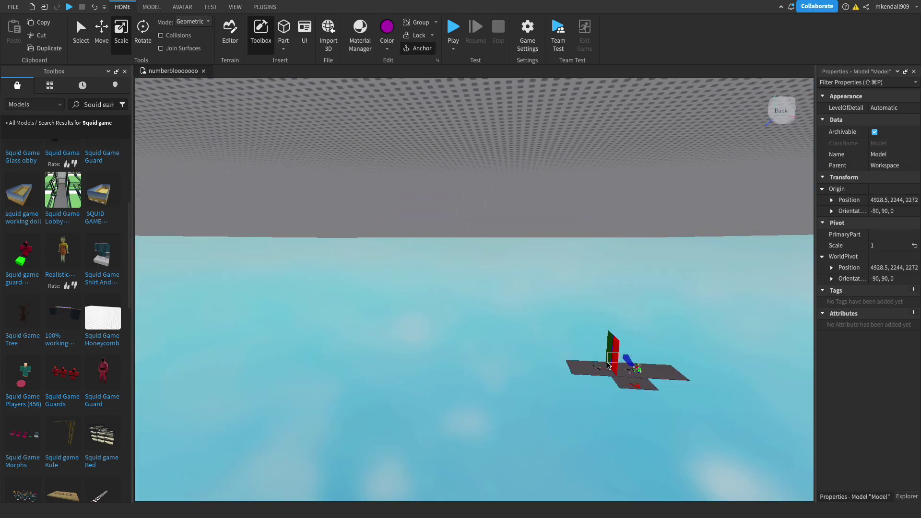
{"action": "key", "text": "f"}
{"action": "right_click_drag", "start_coordinate": [604, 360], "coordinate": [604, 359]}
{"action": "left_click_drag", "start_coordinate": [674, 324], "coordinate": [576, 333]}
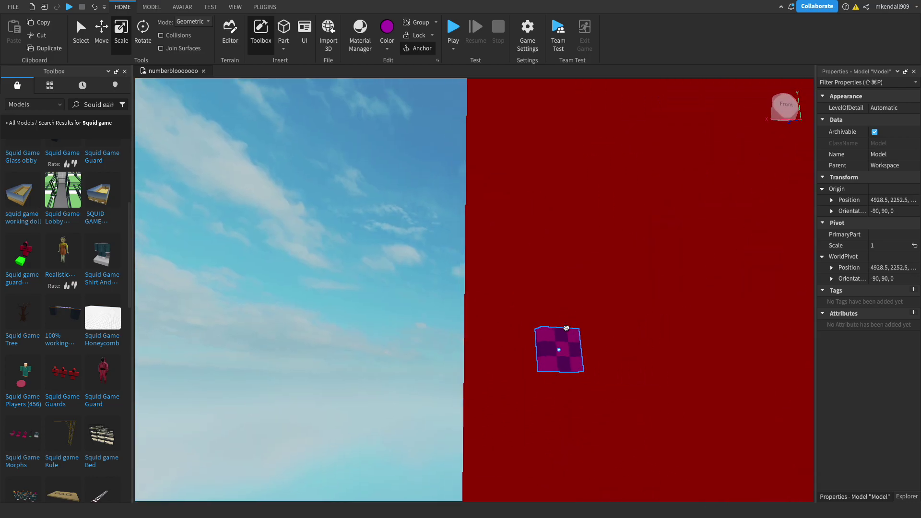
{"action": "left_click_drag", "start_coordinate": [495, 264], "coordinate": [468, 325]}
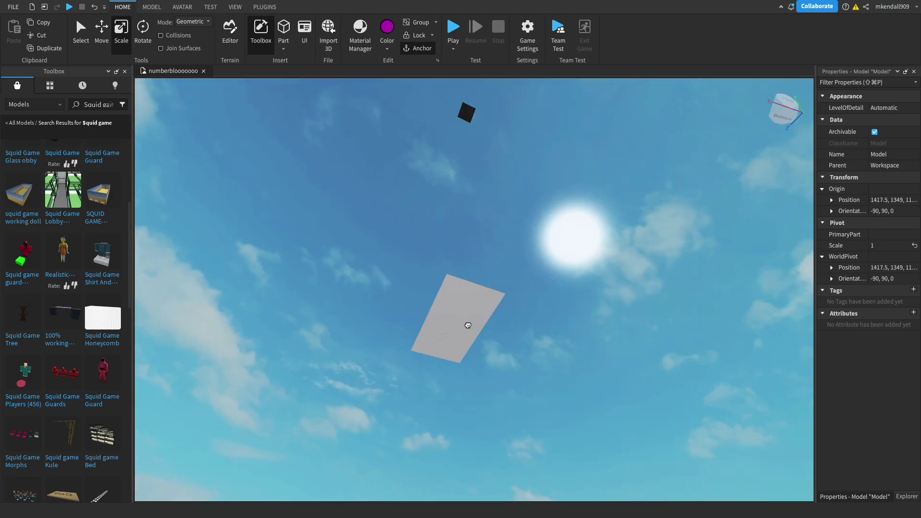
{"action": "left_click_drag", "start_coordinate": [484, 411], "coordinate": [484, 413]}
{"action": "left_click_drag", "start_coordinate": [438, 325], "coordinate": [418, 144]}
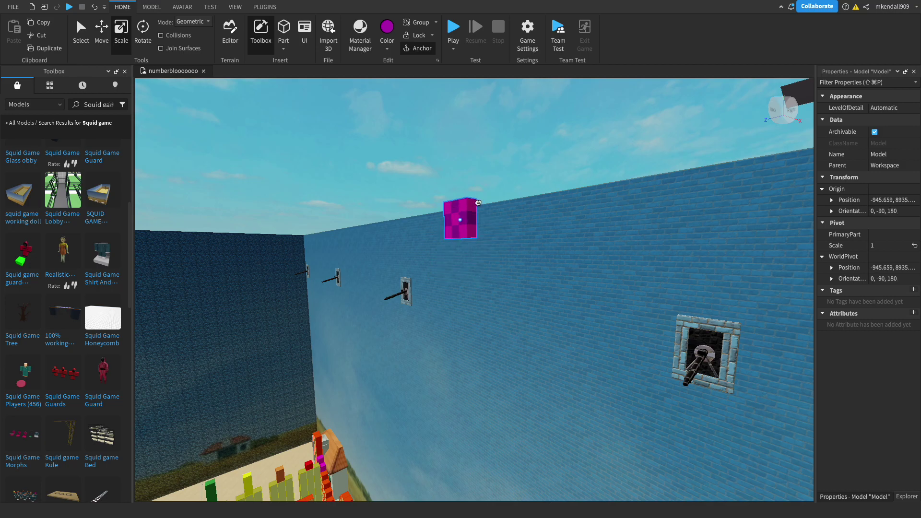
{"action": "left_click_drag", "start_coordinate": [487, 180], "coordinate": [430, 311]}
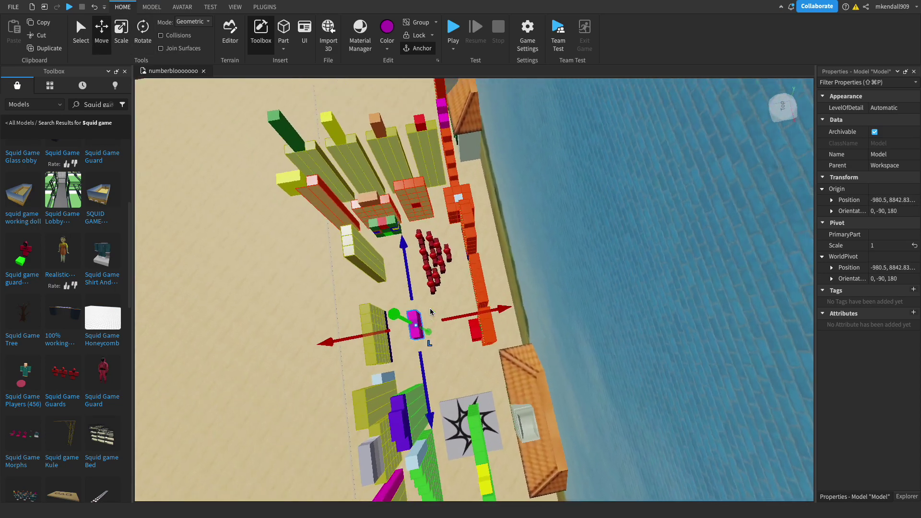
Move the magenta checkered numberblock between the green-and-blue block and the red-and-grey block.
{"action": "key", "text": "f"}
{"action": "right_click_drag", "start_coordinate": [430, 310], "coordinate": [474, 309]}
{"action": "left_click_drag", "start_coordinate": [473, 309], "coordinate": [523, 411]}
{"action": "right_click_drag", "start_coordinate": [523, 410], "coordinate": [451, 356]}
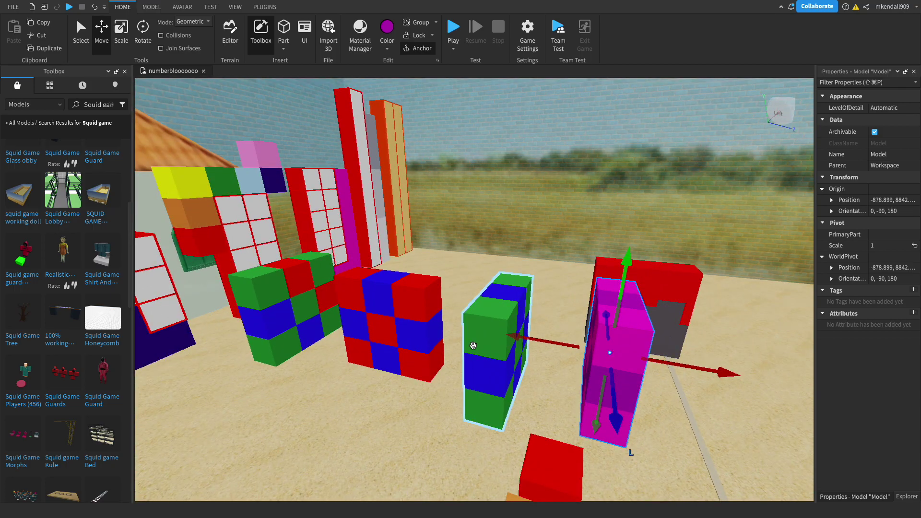
{"action": "right_click_drag", "start_coordinate": [419, 317], "coordinate": [460, 294]}
Move the upright yellow block out of the front row of small numberblocks onto the open sand.
{"action": "left_click", "coordinate": [460, 297]}
{"action": "left_click_drag", "start_coordinate": [469, 370], "coordinate": [536, 326]}
{"action": "scroll", "coordinate": [460, 384], "scroll_direction": "down", "scroll_amount": 5}
{"action": "left_click_drag", "start_coordinate": [566, 266], "coordinate": [571, 262]}
{"action": "key", "text": "f"}
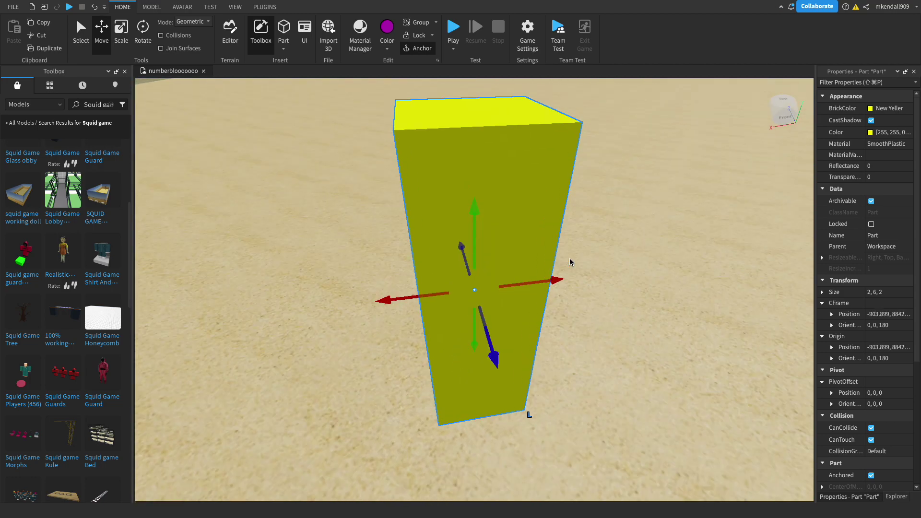
Rotate the yellow block 90 degrees so that it lies flat on the sand.
{"action": "right_click_drag", "start_coordinate": [571, 262], "coordinate": [557, 262]}
{"action": "left_click", "coordinate": [143, 34]}
{"action": "scroll", "coordinate": [509, 211], "scroll_direction": "up", "scroll_amount": 5}
{"action": "left_click_drag", "start_coordinate": [509, 211], "coordinate": [508, 223]}
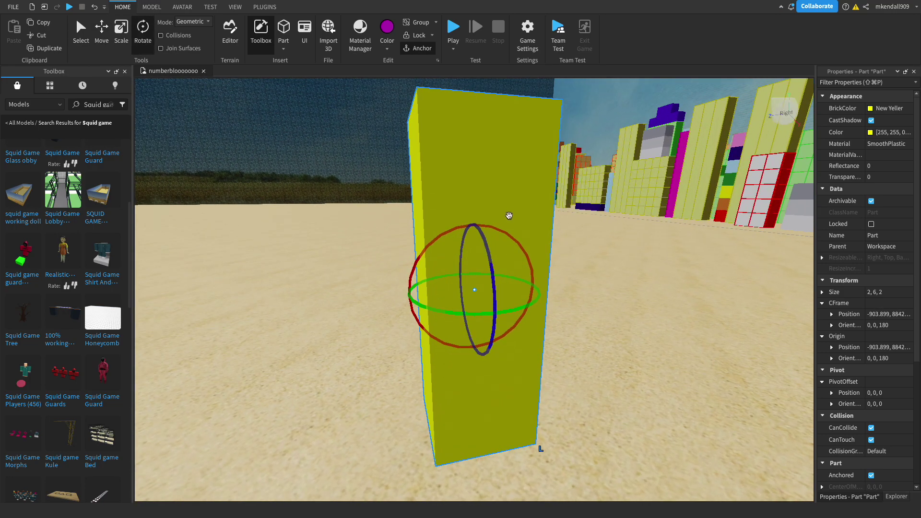
{"action": "scroll", "coordinate": [509, 224], "scroll_direction": "down", "scroll_amount": 3}
{"action": "right_click_drag", "start_coordinate": [508, 224], "coordinate": [509, 224]}
{"action": "scroll", "coordinate": [508, 223], "scroll_direction": "up", "scroll_amount": 5}
{"action": "key", "text": "f"}
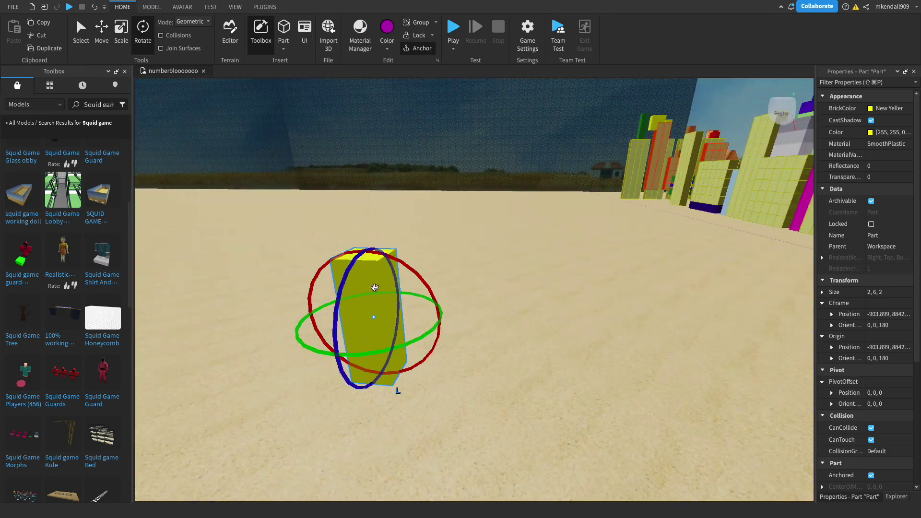
{"action": "left_click_drag", "start_coordinate": [375, 288], "coordinate": [374, 272]}
{"action": "right_click_drag", "start_coordinate": [395, 354], "coordinate": [397, 351]}
{"action": "scroll", "coordinate": [398, 352], "scroll_direction": "up", "scroll_amount": 5}
{"action": "scroll", "coordinate": [398, 352], "scroll_direction": "down", "scroll_amount": 8}
Select the nine remaining front-row numberblocks, from the red-and-white one to the small red cube, and move them beside the lying yellow block.
{"action": "left_click", "coordinate": [378, 292], "text": "shift"}
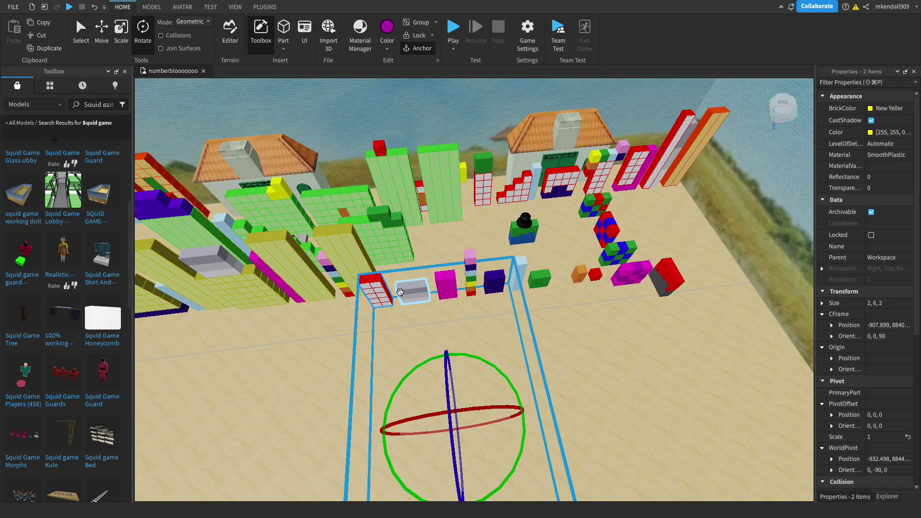
{"action": "key", "text": "f"}
{"action": "key", "text": "ctrl+g"}
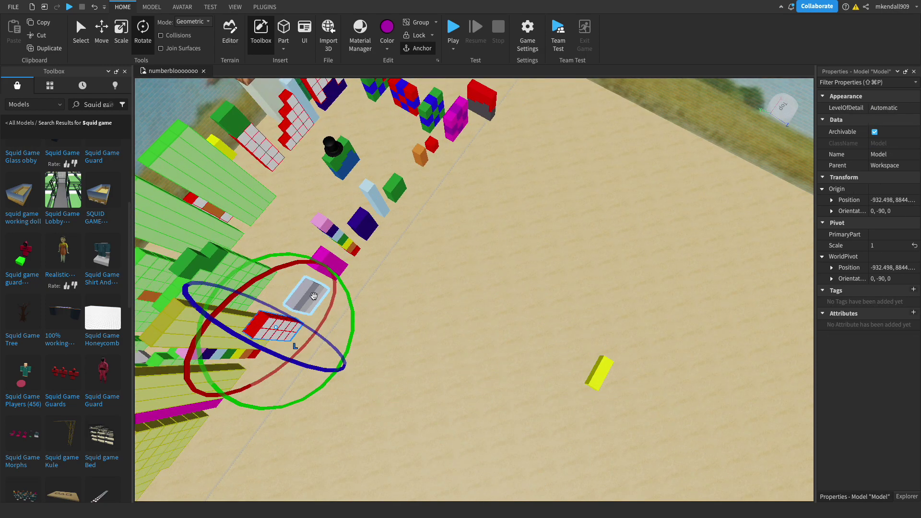
{"action": "left_click", "coordinate": [335, 237], "text": "ctrl"}
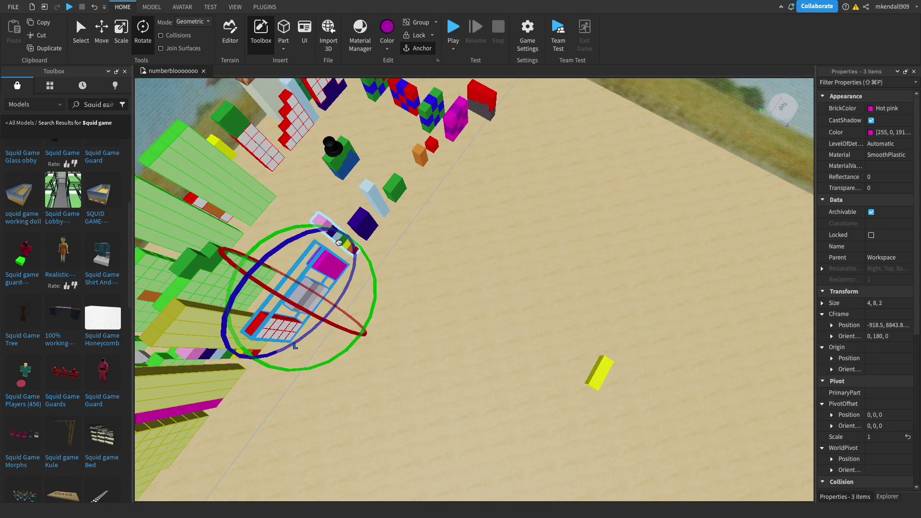
{"action": "left_click", "coordinate": [363, 223], "text": "ctrl"}
{"action": "left_click", "coordinate": [381, 197], "text": "ctrl"}
{"action": "left_click", "coordinate": [394, 188], "text": "ctrl"}
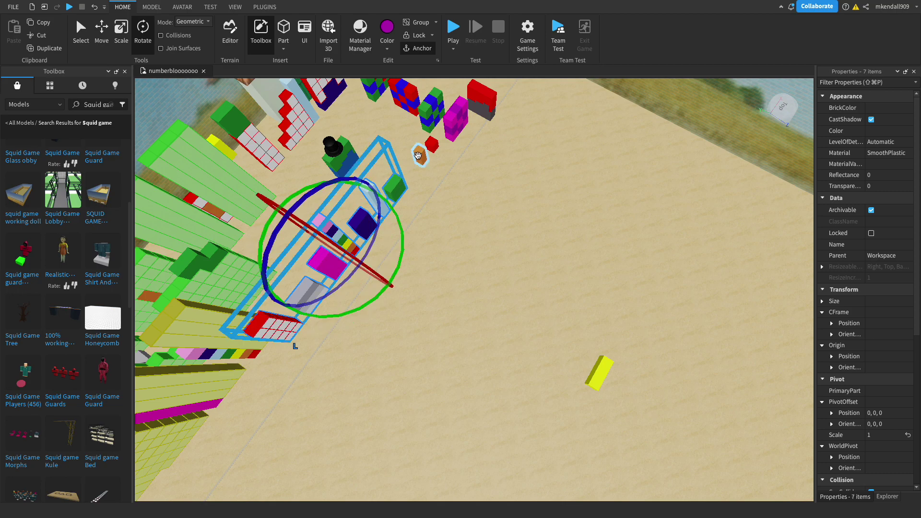
{"action": "key", "text": "d"}
{"action": "left_click_drag", "start_coordinate": [417, 156], "coordinate": [606, 455]}
{"action": "key", "text": "s"}
{"action": "left_click_drag", "start_coordinate": [437, 326], "coordinate": [496, 341]}
{"action": "key", "text": "f"}
{"action": "right_click_drag", "start_coordinate": [571, 332], "coordinate": [570, 332]}
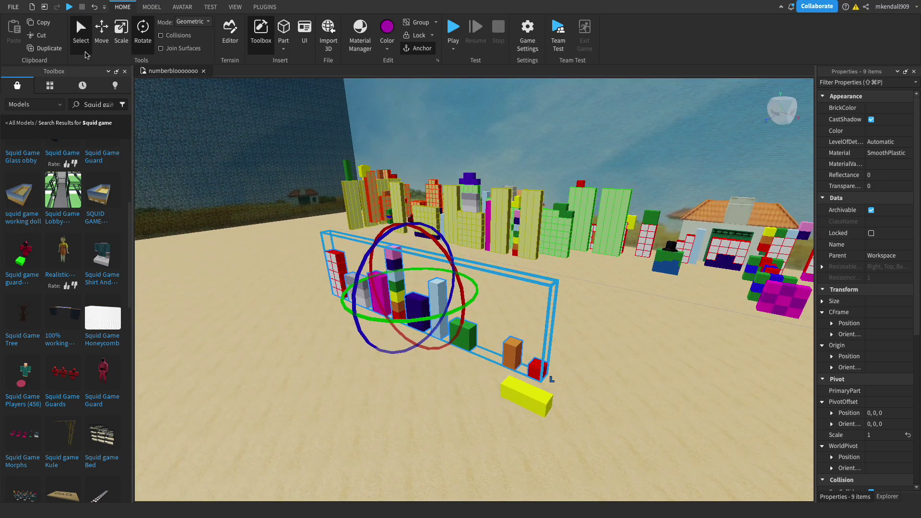
Set the lying yellow block's material to CorrodedMetal.
{"action": "left_click", "coordinate": [594, 355]}
{"action": "scroll", "coordinate": [594, 355], "scroll_direction": "up", "scroll_amount": 10}
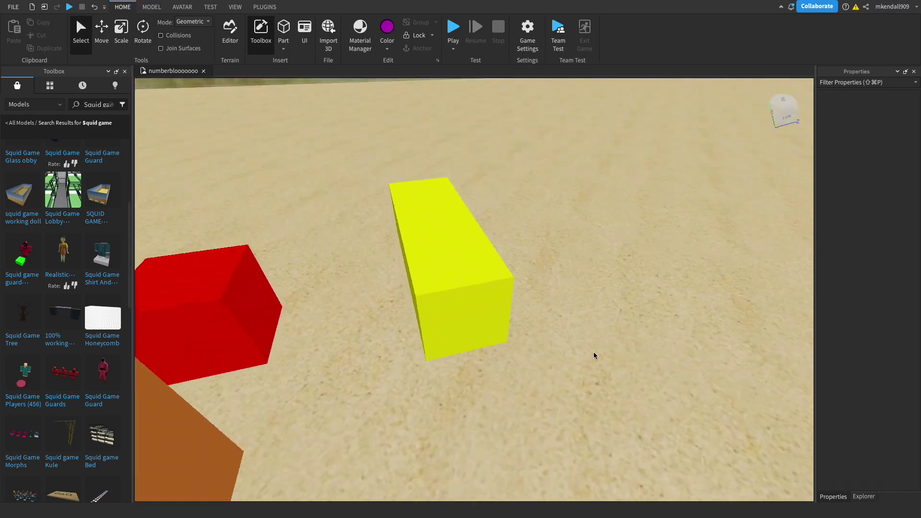
{"action": "right_click_drag", "start_coordinate": [593, 353], "coordinate": [594, 352]}
{"action": "left_click", "coordinate": [594, 352]}
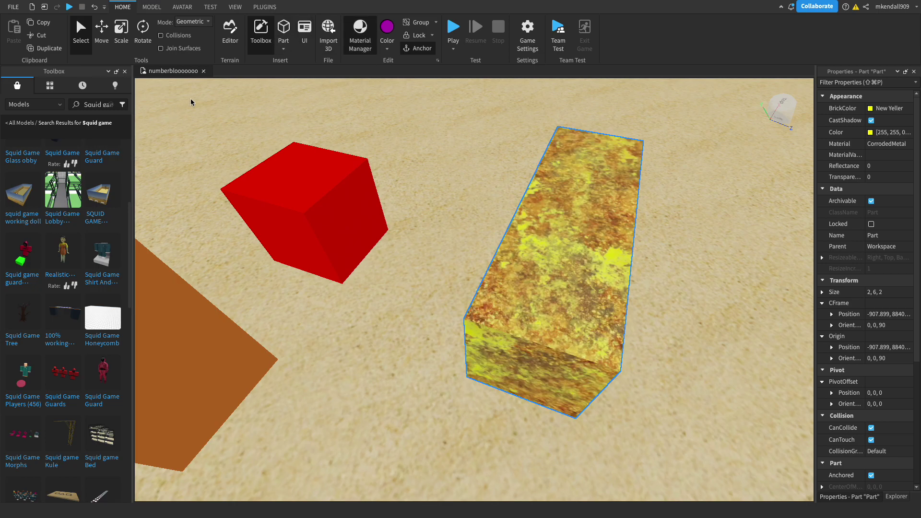
{"action": "right_click_drag", "start_coordinate": [310, 181], "coordinate": [305, 181]}
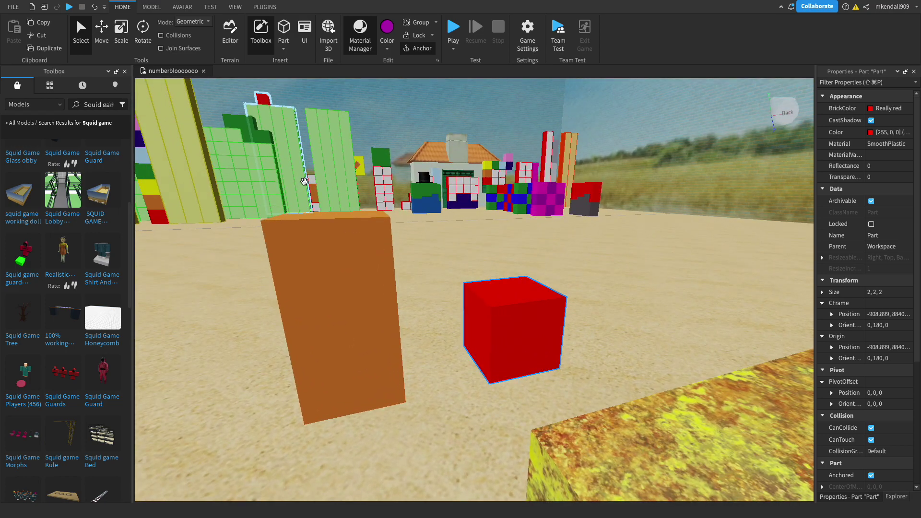
{"action": "key", "text": "f"}
{"action": "scroll", "coordinate": [542, 371], "scroll_direction": "down", "scroll_amount": 10}
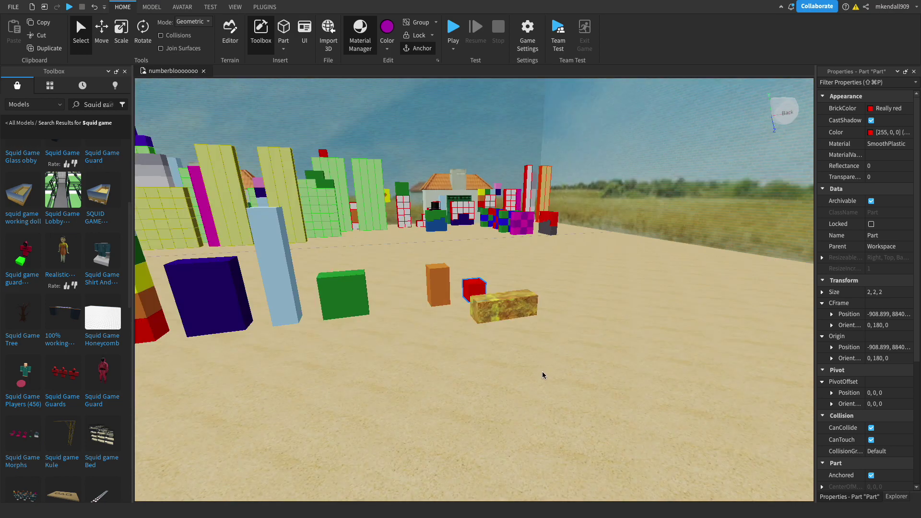
Set the lying yellow block's material to ForceField.
{"action": "left_click", "coordinate": [502, 318]}
{"action": "key", "text": "f"}
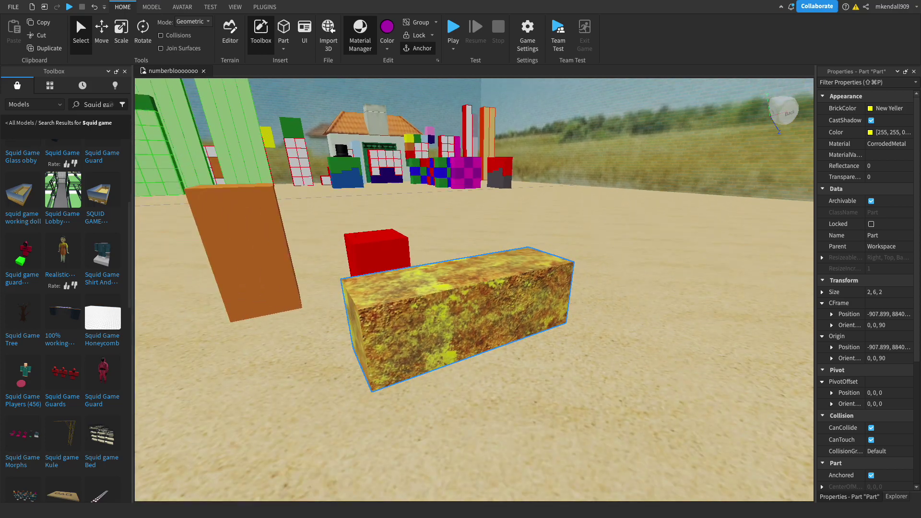
{"action": "left_click", "coordinate": [887, 144]}
{"action": "right_click_drag", "start_coordinate": [222, 272], "coordinate": [223, 272]}
{"action": "right_click_drag", "start_coordinate": [413, 310], "coordinate": [413, 310]}
{"action": "scroll", "coordinate": [413, 310], "scroll_direction": "up", "scroll_amount": 3}
{"action": "key", "text": "s"}
Insert Maxwell the cat from the recent models and place it on the translucent yellow block.
{"action": "left_click", "coordinate": [90, 86]}
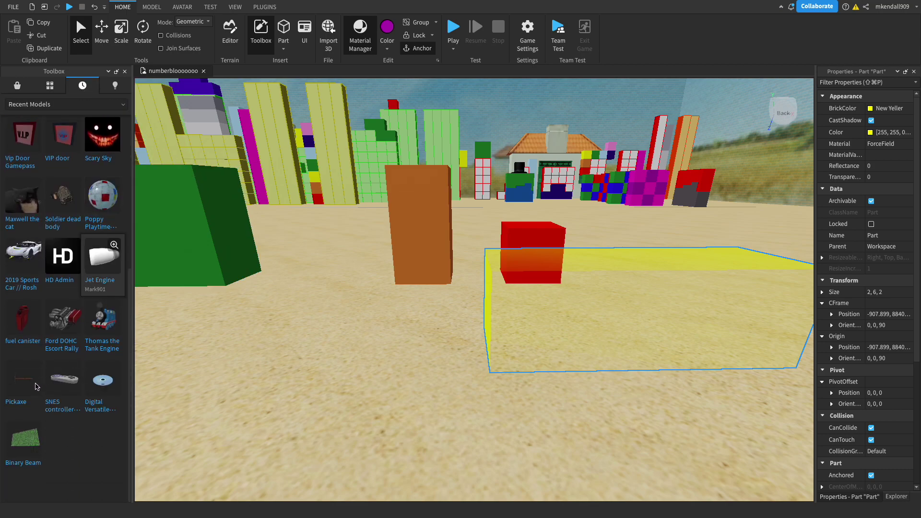
{"action": "scroll", "coordinate": [52, 275], "scroll_direction": "up", "scroll_amount": 3}
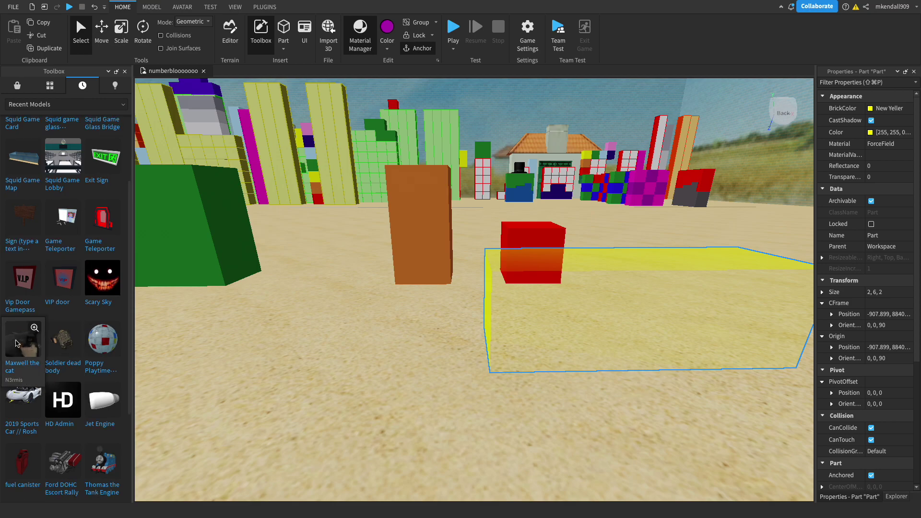
{"action": "left_click", "coordinate": [16, 368]}
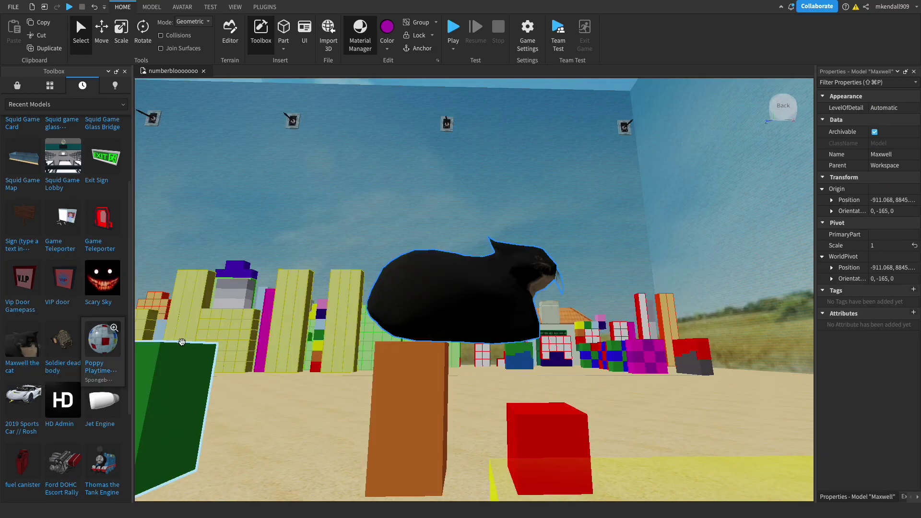
{"action": "right_click_drag", "start_coordinate": [432, 240], "coordinate": [458, 271]}
{"action": "left_click_drag", "start_coordinate": [459, 272], "coordinate": [621, 352]}
{"action": "right_click_drag", "start_coordinate": [620, 352], "coordinate": [617, 397]}
{"action": "left_click_drag", "start_coordinate": [621, 352], "coordinate": [442, 361]}
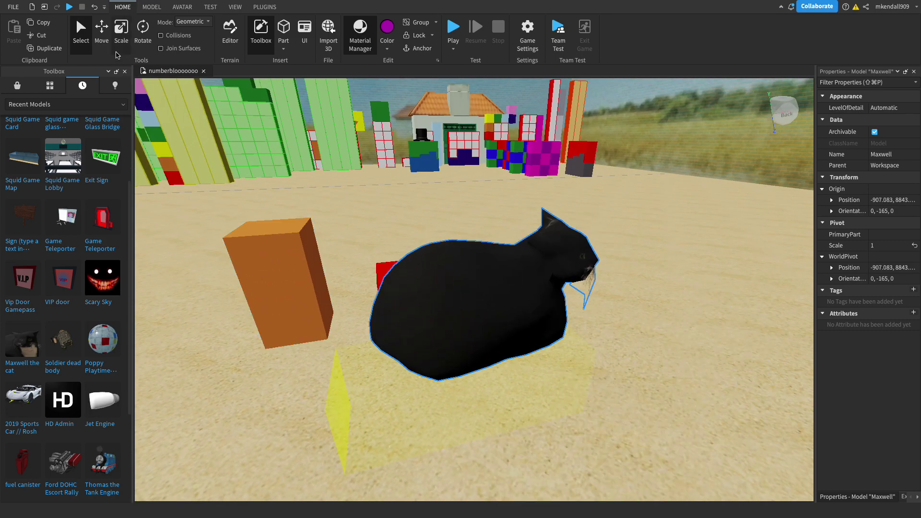
Scale the cat down to 0.501 and try to colour it yellow.
{"action": "left_click_drag", "start_coordinate": [502, 202], "coordinate": [477, 366]}
{"action": "left_click", "coordinate": [390, 46]}
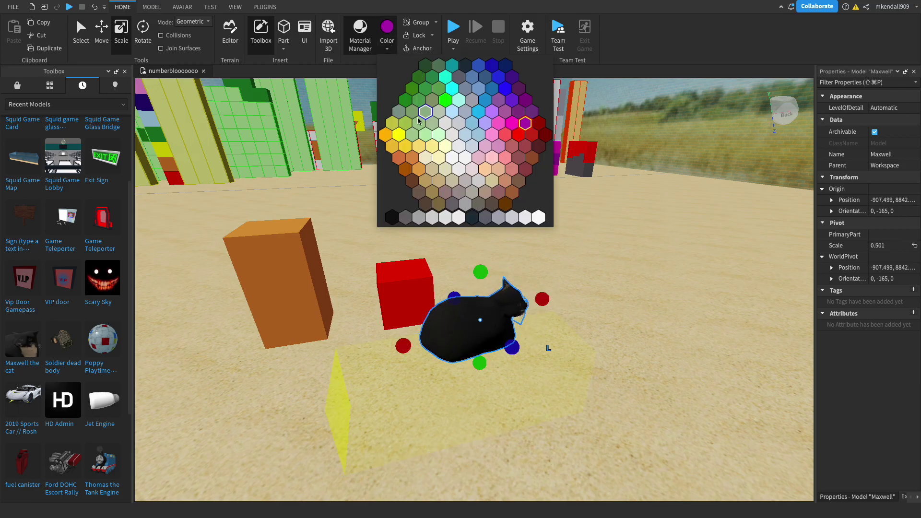
{"action": "left_click", "coordinate": [399, 136]}
{"action": "key", "text": "f"}
{"action": "right_click_drag", "start_coordinate": [619, 194], "coordinate": [512, 194]}
{"action": "scroll", "coordinate": [514, 193], "scroll_direction": "down", "scroll_amount": 2}
Undo the cat's recolouring, resizing, placement and insertion.
{"action": "key", "text": "super+z"}
{"action": "key", "text": "super+z"}
{"action": "key", "text": "super+z"}
{"action": "key", "text": "super+z"}
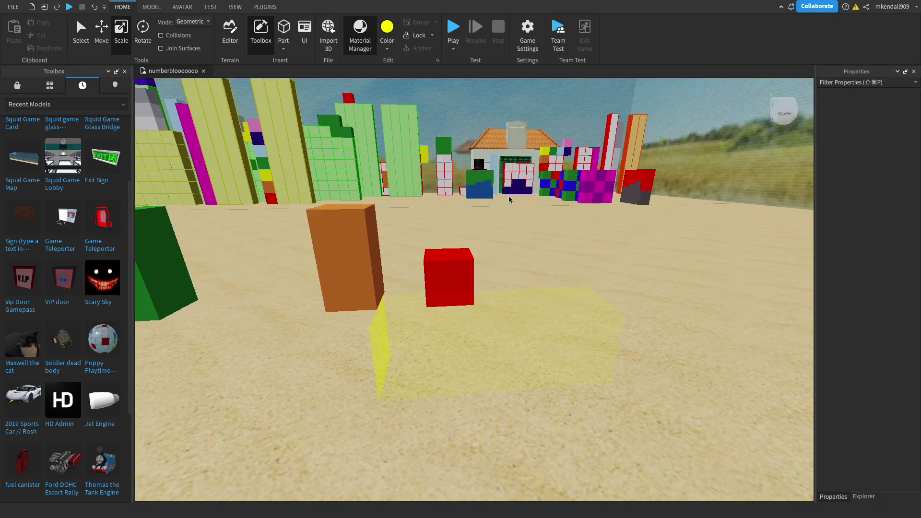
Insert the Thomas the Tank Engine model from the recent models beside the small numberblocks.
{"action": "key", "text": "w"}
{"action": "left_click_drag", "start_coordinate": [456, 281], "coordinate": [567, 286]}
{"action": "scroll", "coordinate": [228, 270], "scroll_direction": "down", "scroll_amount": 5}
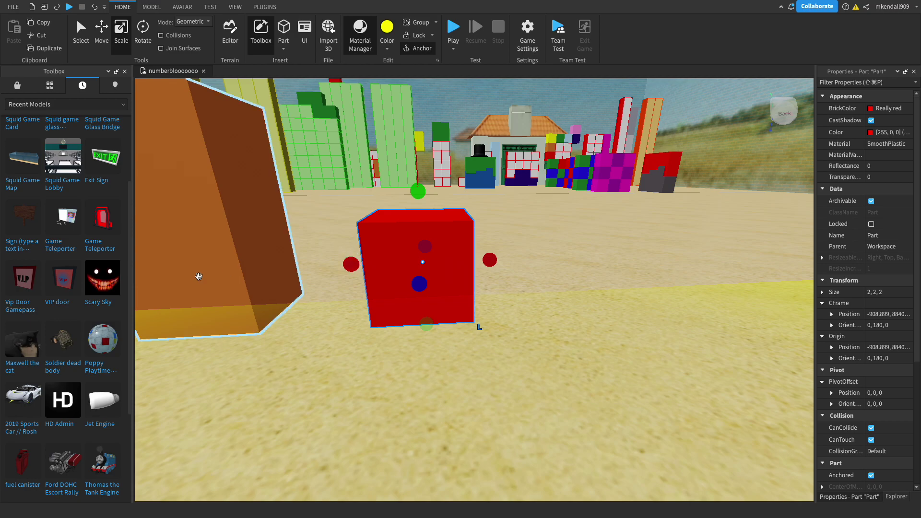
{"action": "scroll", "coordinate": [218, 386], "scroll_direction": "down", "scroll_amount": 3}
{"action": "right_click_drag", "start_coordinate": [218, 385], "coordinate": [226, 387]}
{"action": "scroll", "coordinate": [226, 387], "scroll_direction": "up", "scroll_amount": 1}
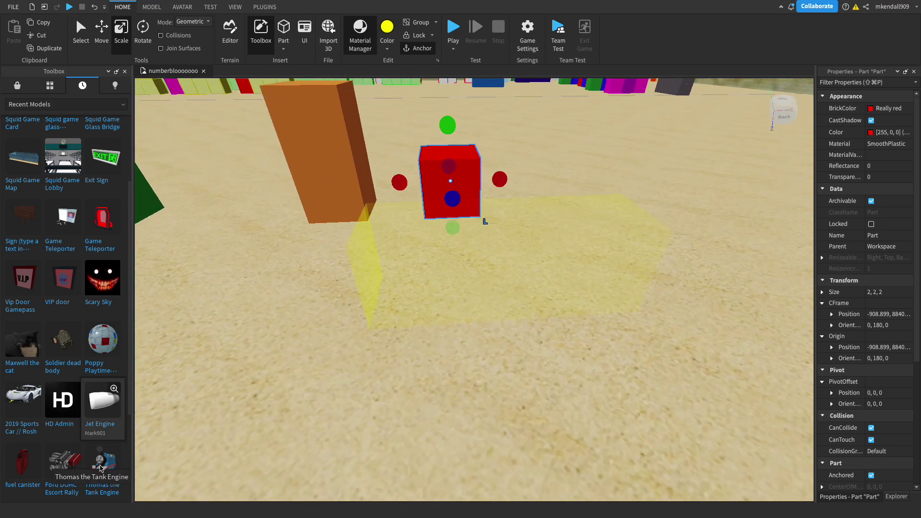
{"action": "left_click", "coordinate": [103, 464]}
{"action": "left_click", "coordinate": [565, 263]}
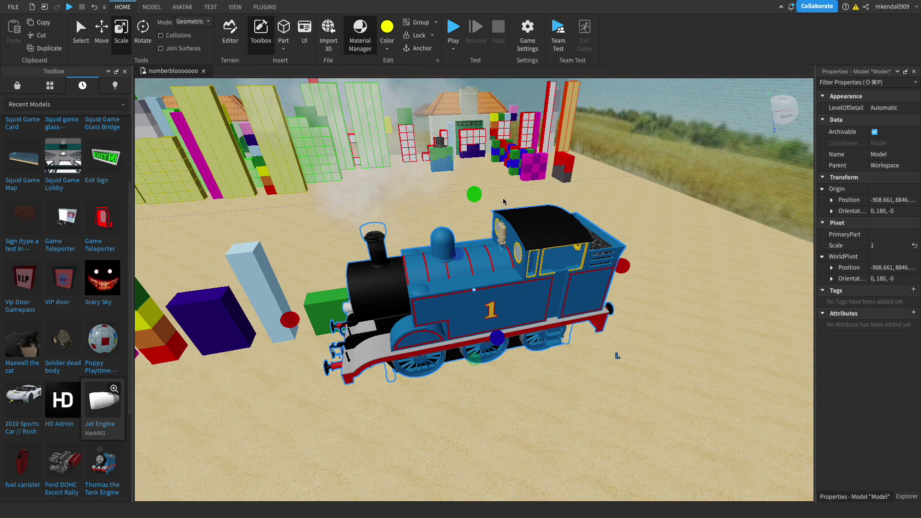
Try enlarging the Thomas the Tank Engine model, and delete it from the arena.
{"action": "left_click_drag", "start_coordinate": [475, 195], "coordinate": [540, 167]}
{"action": "key", "text": "f"}
{"action": "key", "text": "f"}
{"action": "scroll", "coordinate": [540, 166], "scroll_direction": "down", "scroll_amount": 5}
{"action": "scroll", "coordinate": [540, 167], "scroll_direction": "down", "scroll_amount": 3}
{"action": "key", "text": "Delete"}
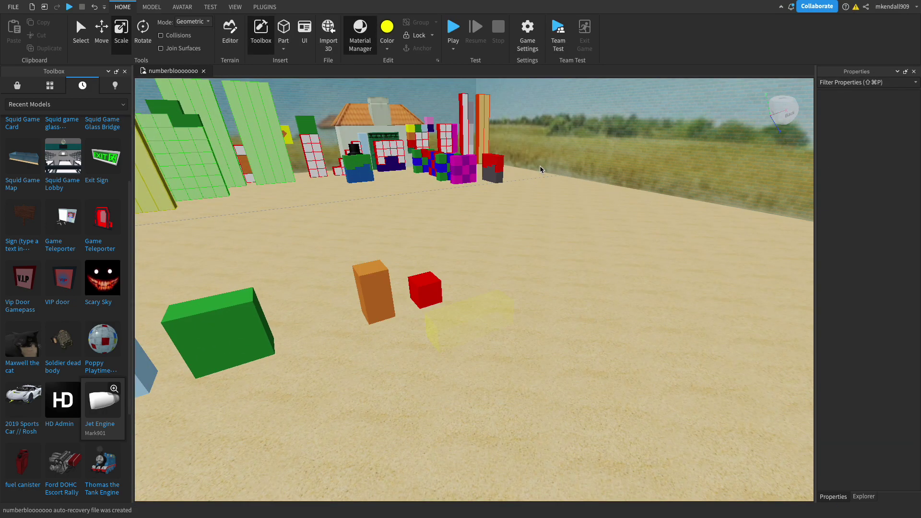
{"action": "scroll", "coordinate": [328, 285], "scroll_direction": "up", "scroll_amount": 10}
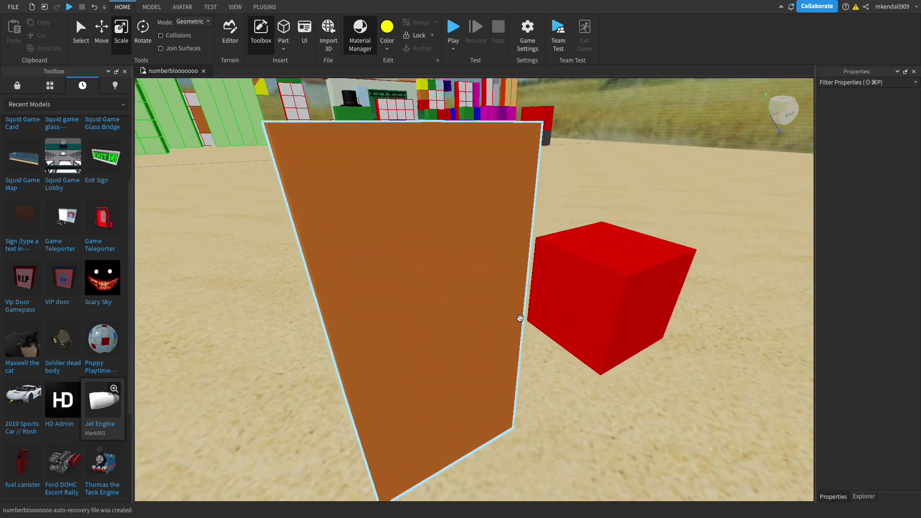
Insert the Jet Engine model beside the small numberblocks and scale it down to 0.608.
{"action": "scroll", "coordinate": [520, 318], "scroll_direction": "down", "scroll_amount": 6}
{"action": "right_click_drag", "start_coordinate": [552, 312], "coordinate": [551, 315]}
{"action": "scroll", "coordinate": [506, 327], "scroll_direction": "down", "scroll_amount": 1}
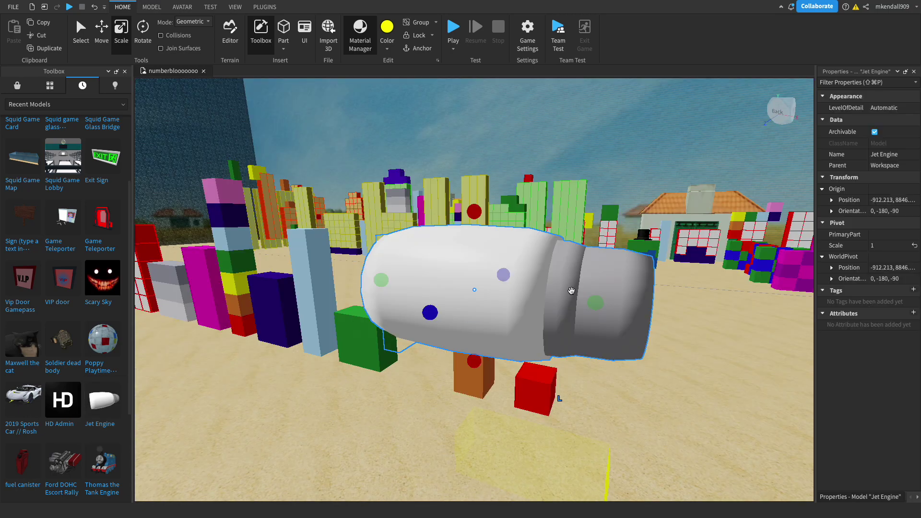
{"action": "left_click_drag", "start_coordinate": [557, 346], "coordinate": [543, 426]}
{"action": "right_click_drag", "start_coordinate": [543, 426], "coordinate": [549, 410]}
{"action": "scroll", "coordinate": [542, 427], "scroll_direction": "down", "scroll_amount": 5}
{"action": "scroll", "coordinate": [543, 426], "scroll_direction": "up", "scroll_amount": 3}
{"action": "scroll", "coordinate": [548, 412], "scroll_direction": "down", "scroll_amount": 5}
{"action": "scroll", "coordinate": [528, 384], "scroll_direction": "up", "scroll_amount": 3}
{"action": "scroll", "coordinate": [427, 198], "scroll_direction": "down", "scroll_amount": 3}
{"action": "left_click_drag", "start_coordinate": [453, 217], "coordinate": [453, 314]}
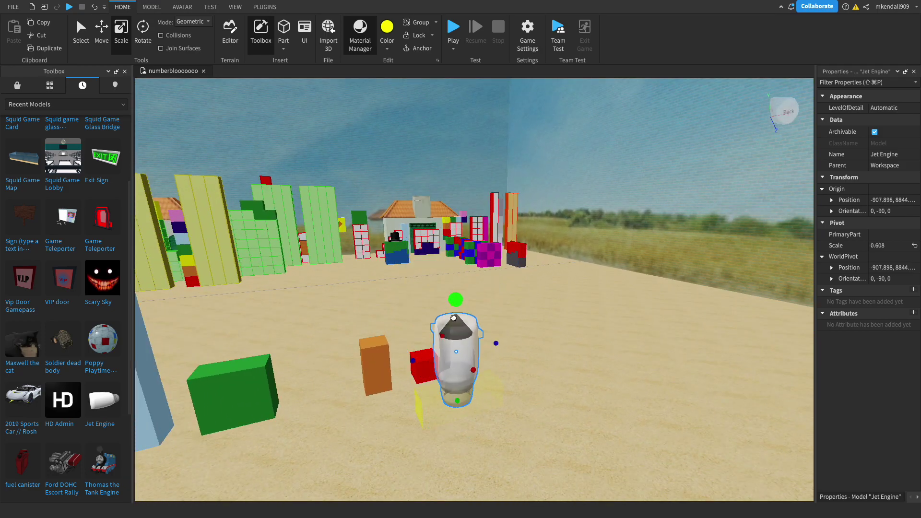
Try the Jet Engine at scale 0.412 above the eliminated yellow block, and remove it from the arena.
{"action": "scroll", "coordinate": [454, 320], "scroll_direction": "up", "scroll_amount": 3}
{"action": "right_click_drag", "start_coordinate": [453, 319], "coordinate": [453, 320]}
{"action": "scroll", "coordinate": [454, 319], "scroll_direction": "up", "scroll_amount": 3}
{"action": "scroll", "coordinate": [453, 319], "scroll_direction": "down", "scroll_amount": 3}
{"action": "left_click_drag", "start_coordinate": [486, 322], "coordinate": [506, 337]}
{"action": "scroll", "coordinate": [577, 360], "scroll_direction": "down", "scroll_amount": 3}
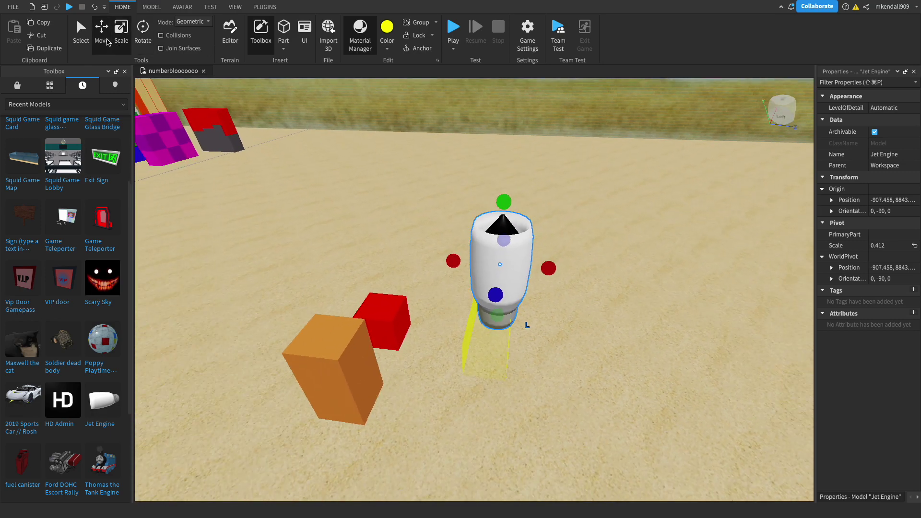
{"action": "left_click_drag", "start_coordinate": [503, 182], "coordinate": [501, 181]}
{"action": "right_click_drag", "start_coordinate": [501, 183], "coordinate": [502, 181]}
{"action": "left_click_drag", "start_coordinate": [507, 219], "coordinate": [509, 214]}
{"action": "left_click", "coordinate": [510, 210]}
{"action": "right_click_drag", "start_coordinate": [511, 210], "coordinate": [510, 209]}
{"action": "scroll", "coordinate": [538, 207], "scroll_direction": "down", "scroll_amount": 6}
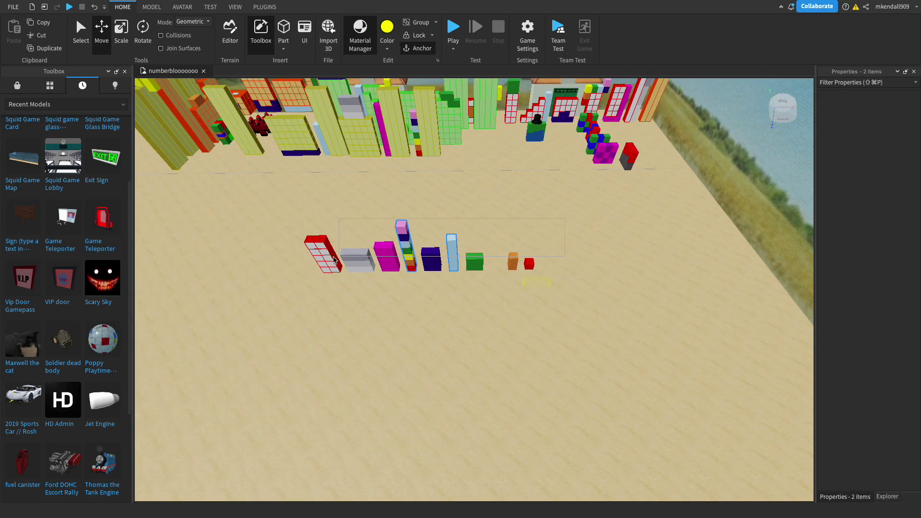
Move the row of nine small numberblocks forward through the arena, leaving the eliminated yellow block behind.
{"action": "left_click_drag", "start_coordinate": [335, 260], "coordinate": [286, 274]}
{"action": "left_click", "coordinate": [505, 292]}
{"action": "scroll", "coordinate": [504, 292], "scroll_direction": "up", "scroll_amount": 6}
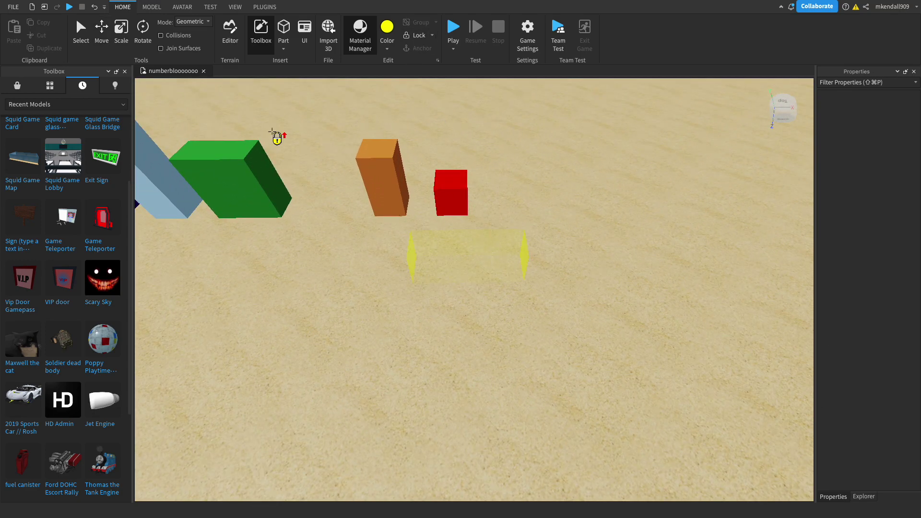
{"action": "scroll", "coordinate": [320, 163], "scroll_direction": "down", "scroll_amount": 3}
{"action": "scroll", "coordinate": [608, 206], "scroll_direction": "down", "scroll_amount": 5}
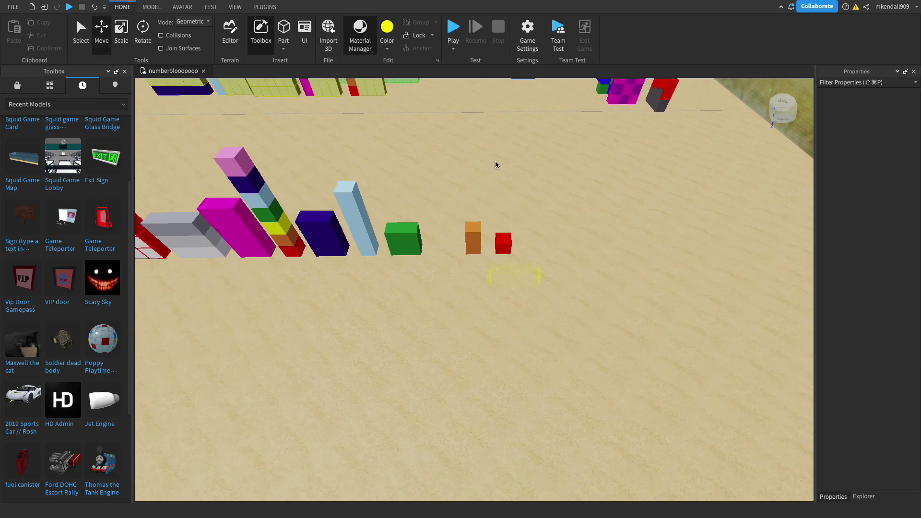
{"action": "left_click_drag", "start_coordinate": [235, 197], "coordinate": [580, 280]}
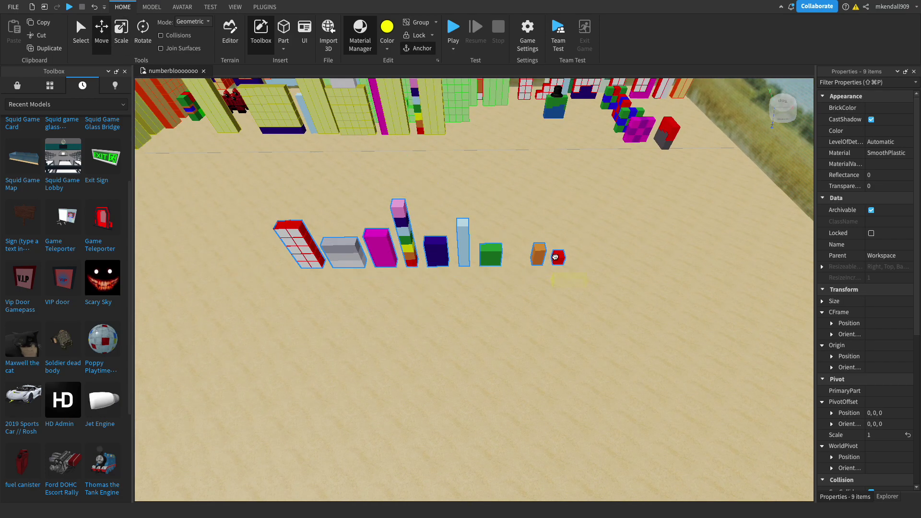
{"action": "scroll", "coordinate": [615, 256], "scroll_direction": "down", "scroll_amount": 5}
{"action": "left_click_drag", "start_coordinate": [537, 253], "coordinate": [637, 221]}
{"action": "right_click_drag", "start_coordinate": [585, 281], "coordinate": [637, 220]}
{"action": "left_click_drag", "start_coordinate": [638, 221], "coordinate": [519, 372]}
{"action": "right_click_drag", "start_coordinate": [569, 358], "coordinate": [569, 359]}
{"action": "scroll", "coordinate": [569, 359], "scroll_direction": "up", "scroll_amount": 3}
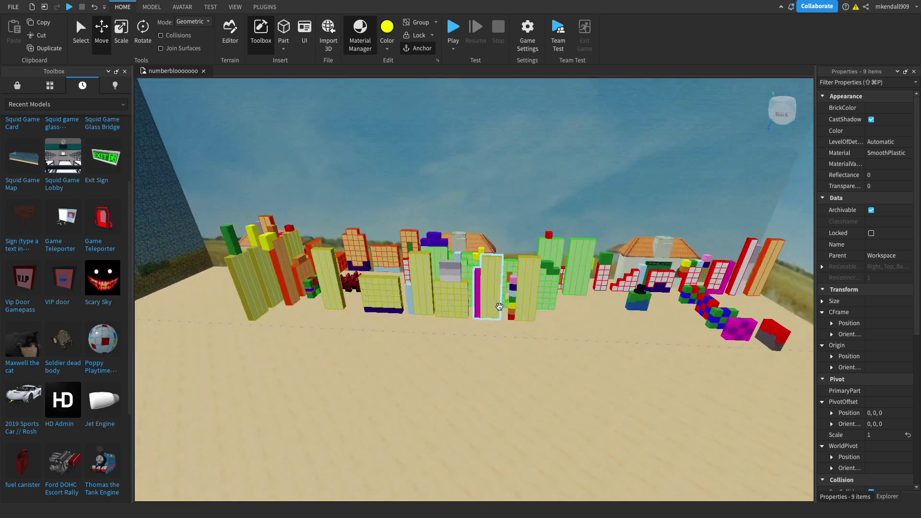
Select the ten large numberblocks in the yellow front row and move them ahead of the small numberblocks.
{"action": "left_click", "coordinate": [529, 301]}
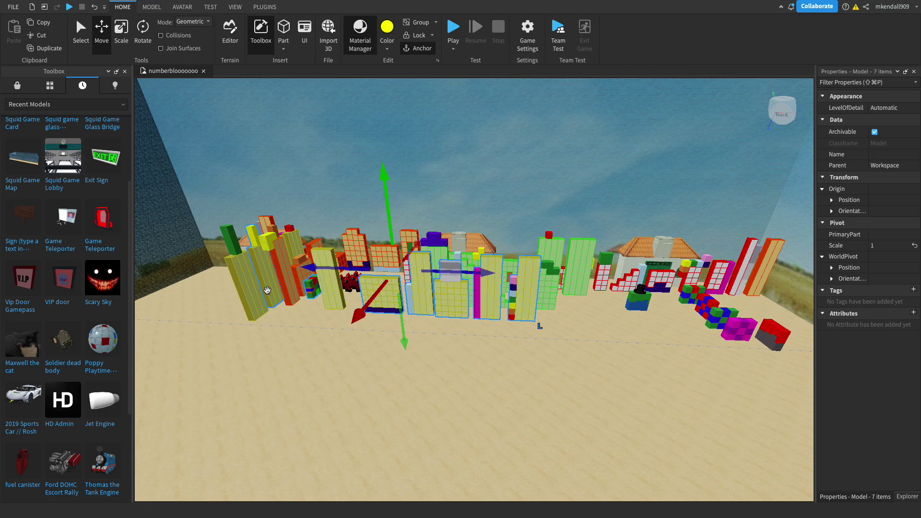
{"action": "left_click_drag", "start_coordinate": [254, 290], "coordinate": [271, 279], "text": "shift"}
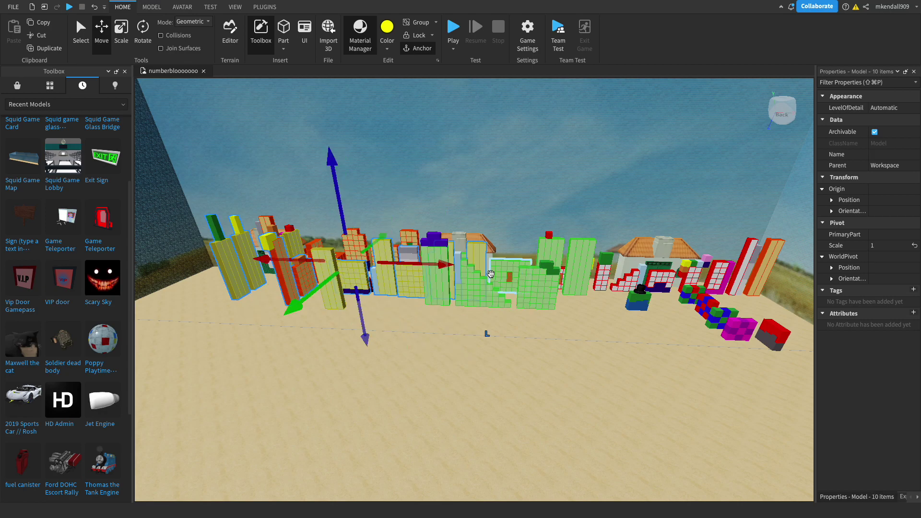
{"action": "left_click_drag", "start_coordinate": [397, 282], "coordinate": [525, 341]}
{"action": "right_click_drag", "start_coordinate": [473, 384], "coordinate": [525, 342]}
{"action": "left_click_drag", "start_coordinate": [525, 341], "coordinate": [446, 334]}
{"action": "right_click_drag", "start_coordinate": [446, 335], "coordinate": [397, 350]}
{"action": "left_click", "coordinate": [548, 338]}
{"action": "right_click_drag", "start_coordinate": [549, 339], "coordinate": [549, 339]}
Topple the two orange-framed numberblocks flat on the sand beside the yellow row.
{"action": "key", "text": "w"}
{"action": "key", "text": "w"}
{"action": "left_click_drag", "start_coordinate": [464, 285], "coordinate": [502, 410]}
{"action": "key", "text": "e"}
{"action": "key", "text": "t"}
{"action": "left_click_drag", "start_coordinate": [476, 294], "coordinate": [401, 378]}
{"action": "key", "text": "t"}
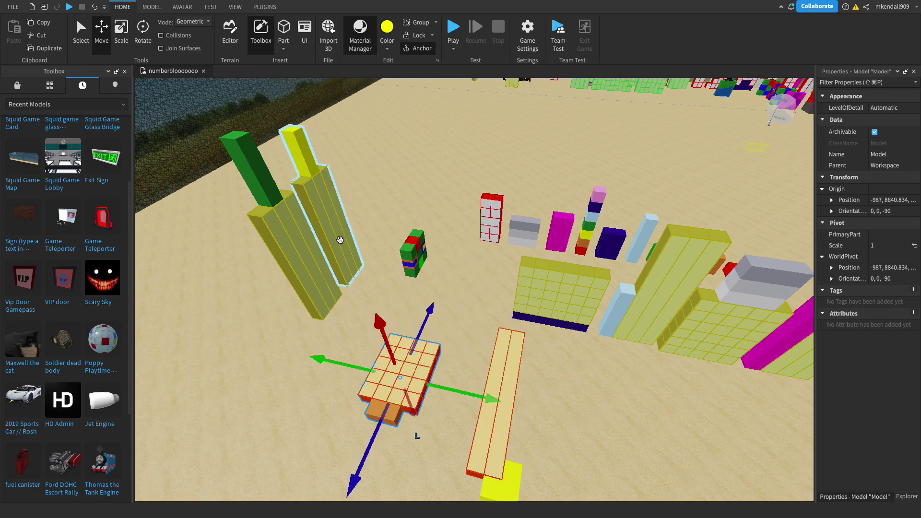
Topple the green-topped and yellow-topped yellow numberblocks beside the fallen orange ones.
{"action": "left_click", "coordinate": [257, 359]}
{"action": "key", "text": "t"}
{"action": "left_click_drag", "start_coordinate": [315, 289], "coordinate": [255, 399]}
{"action": "key", "text": "t"}
{"action": "left_click_drag", "start_coordinate": [351, 264], "coordinate": [324, 305]}
{"action": "left_click_drag", "start_coordinate": [230, 388], "coordinate": [252, 468]}
{"action": "key", "text": "r"}
{"action": "right_click_drag", "start_coordinate": [403, 386], "coordinate": [428, 373]}
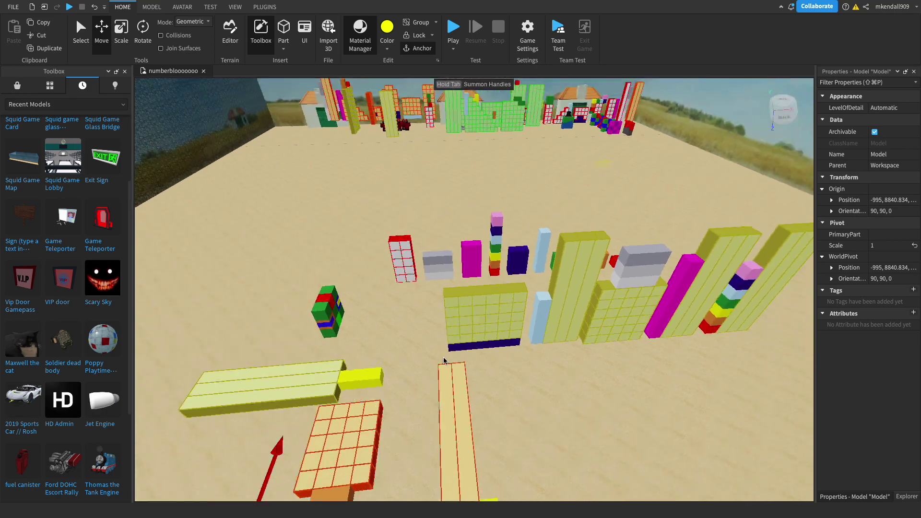
Select all four toppled numberblocks and make them translucent as eliminated players.
{"action": "right_click_drag", "start_coordinate": [594, 297], "coordinate": [598, 299]}
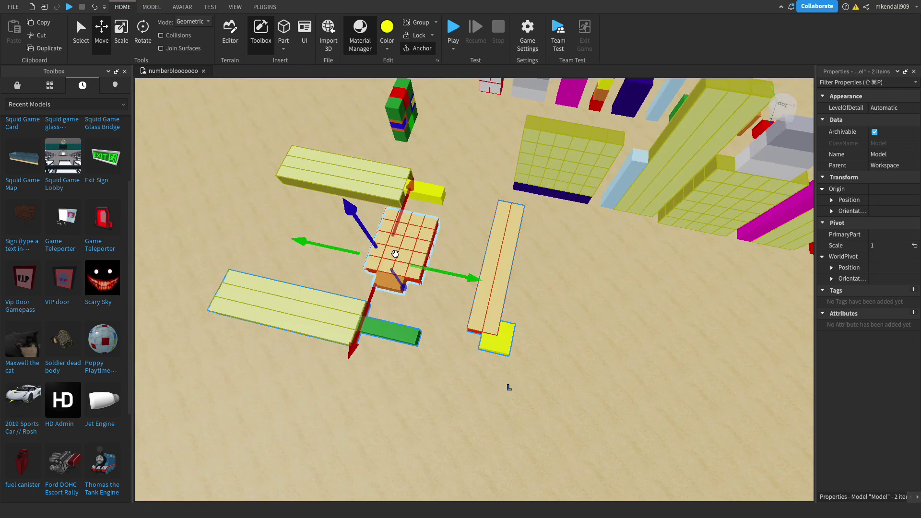
{"action": "left_click", "coordinate": [388, 192], "text": "shift"}
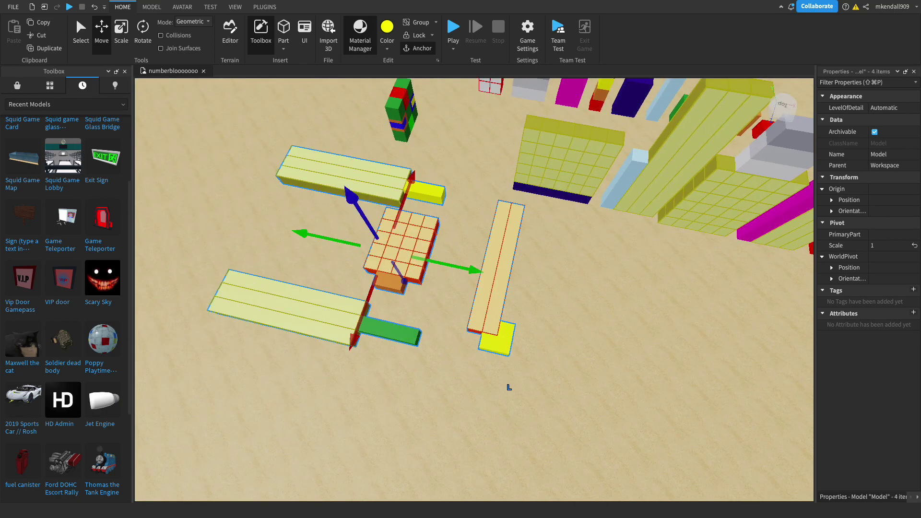
{"action": "key", "text": "t"}
{"action": "left_click", "coordinate": [542, 340]}
Try repositioning the small multicoloured numberblock, and undo the change.
{"action": "key", "text": "w"}
{"action": "right_click_drag", "start_coordinate": [542, 340], "coordinate": [542, 339]}
{"action": "key", "text": "s"}
{"action": "left_click_drag", "start_coordinate": [563, 267], "coordinate": [554, 368]}
{"action": "key", "text": "f"}
{"action": "right_click_drag", "start_coordinate": [555, 370], "coordinate": [553, 370]}
{"action": "key", "text": "s"}
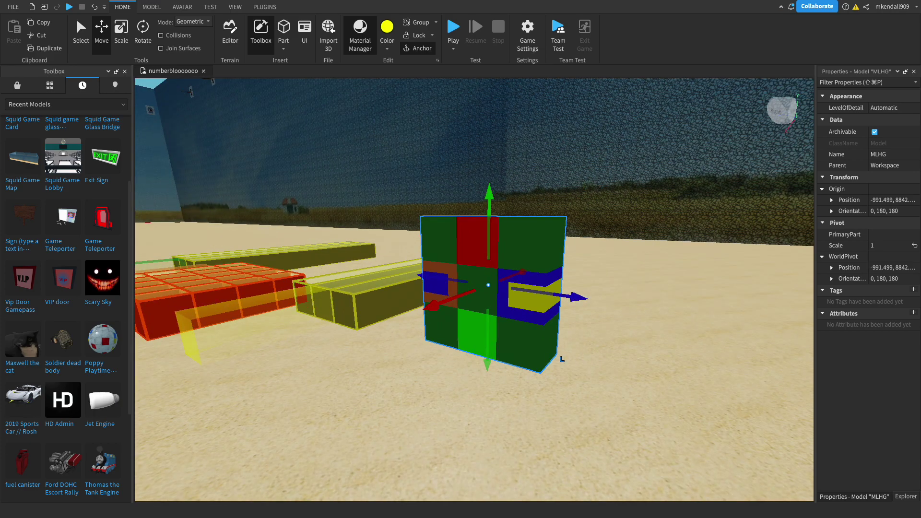
{"action": "key", "text": "super+z"}
Reselect the four fallen numberblocks together, and clear the selection.
{"action": "left_click", "coordinate": [519, 436]}
{"action": "right_click_drag", "start_coordinate": [519, 436], "coordinate": [497, 402]}
{"action": "key", "text": "s"}
{"action": "key", "text": "s"}
{"action": "key", "text": "w"}
{"action": "left_click", "coordinate": [500, 331]}
{"action": "left_click", "coordinate": [415, 425], "text": "shift"}
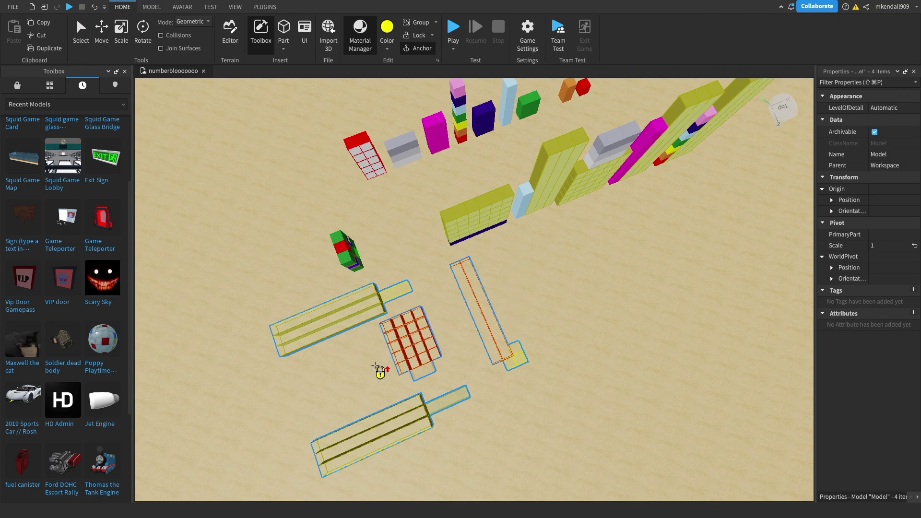
{"action": "left_click", "coordinate": [570, 292]}
Select the small numberblocks, the yellow row and the multicoloured block, and move them forward past the fallen ones.
{"action": "scroll", "coordinate": [499, 316], "scroll_direction": "up", "scroll_amount": 2}
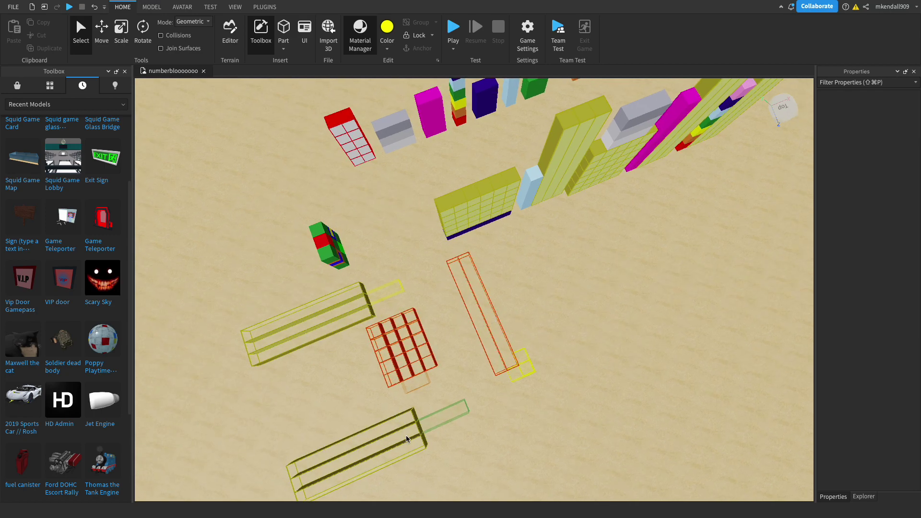
{"action": "key", "text": "w"}
{"action": "left_click", "coordinate": [303, 230]}
{"action": "key", "text": "a"}
{"action": "right_click_drag", "start_coordinate": [472, 274], "coordinate": [377, 139]}
{"action": "key", "text": "s"}
{"action": "left_click_drag", "start_coordinate": [377, 141], "coordinate": [575, 413]}
{"action": "left_click_drag", "start_coordinate": [468, 379], "coordinate": [719, 322]}
{"action": "key", "text": "d"}
{"action": "key", "text": "s"}
{"action": "right_click_drag", "start_coordinate": [622, 281], "coordinate": [622, 280]}
{"action": "key", "text": "w"}
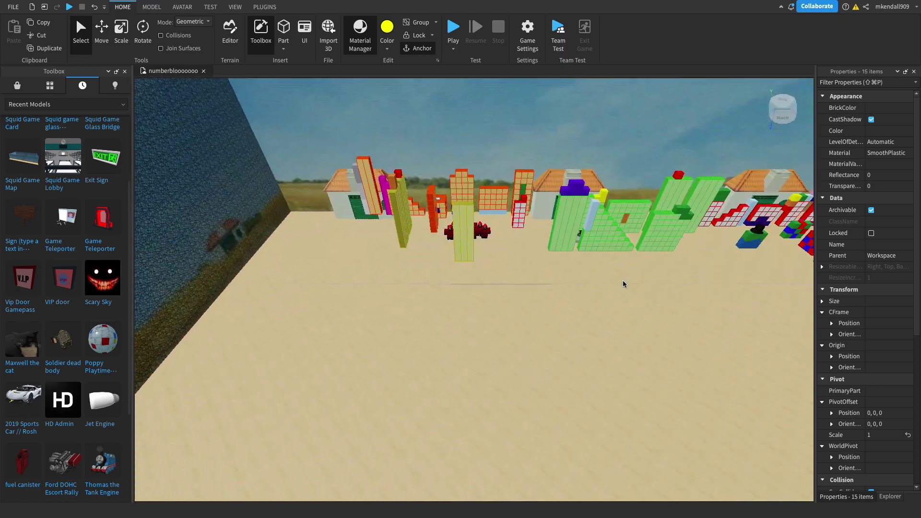
Select the green and red numberblock groups at the back and move them forward past the fallen numberblocks.
{"action": "scroll", "coordinate": [623, 283], "scroll_direction": "down", "scroll_amount": 5}
{"action": "left_click_drag", "start_coordinate": [449, 296], "coordinate": [788, 248]}
{"action": "left_click_drag", "start_coordinate": [624, 259], "coordinate": [651, 405]}
{"action": "key", "text": "s"}
{"action": "right_click_drag", "start_coordinate": [637, 365], "coordinate": [652, 405]}
{"action": "left_click_drag", "start_coordinate": [652, 405], "coordinate": [631, 401]}
{"action": "right_click_drag", "start_coordinate": [652, 405], "coordinate": [631, 401]}
{"action": "left_click_drag", "start_coordinate": [630, 401], "coordinate": [589, 353]}
{"action": "right_click_drag", "start_coordinate": [631, 401], "coordinate": [589, 353]}
{"action": "left_click_drag", "start_coordinate": [589, 353], "coordinate": [499, 360]}
{"action": "key", "text": "a"}
{"action": "left_click", "coordinate": [672, 268]}
{"action": "right_click_drag", "start_coordinate": [672, 269], "coordinate": [672, 268]}
{"action": "scroll", "coordinate": [671, 269], "scroll_direction": "up", "scroll_amount": 5}
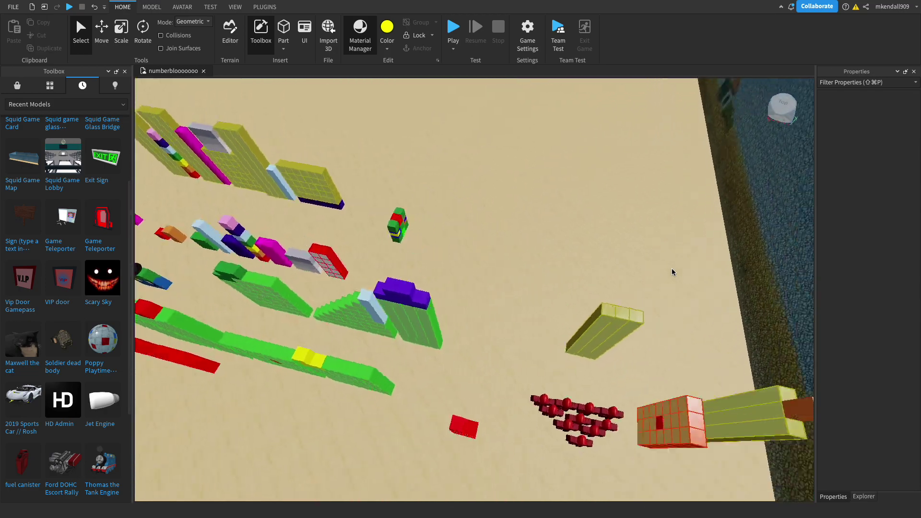
Move the ten guards across the arena to stand beside the doll's feet behind the red line.
{"action": "scroll", "coordinate": [671, 272], "scroll_direction": "down", "scroll_amount": 3}
{"action": "left_click_drag", "start_coordinate": [493, 264], "coordinate": [573, 305]}
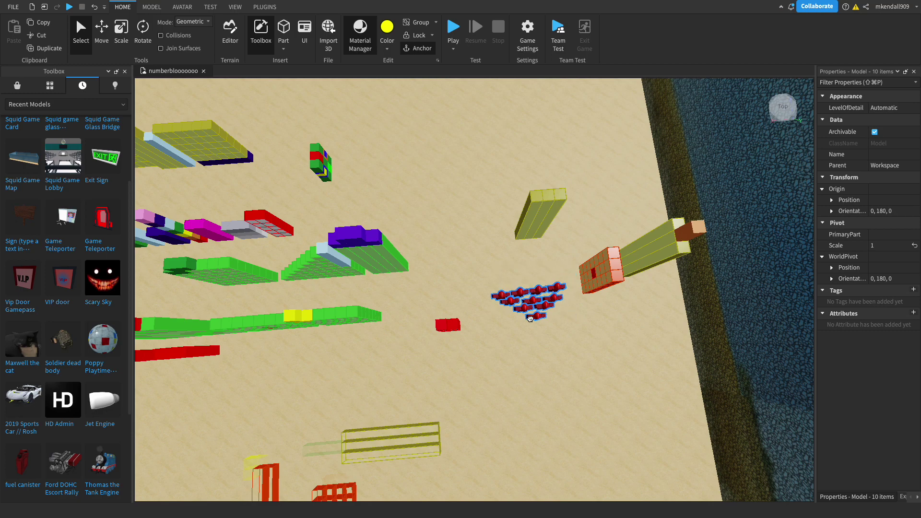
{"action": "left_click_drag", "start_coordinate": [507, 301], "coordinate": [471, 234]}
{"action": "right_click_drag", "start_coordinate": [468, 231], "coordinate": [471, 233]}
{"action": "left_click_drag", "start_coordinate": [471, 233], "coordinate": [497, 187]}
{"action": "right_click_drag", "start_coordinate": [470, 234], "coordinate": [497, 188]}
{"action": "scroll", "coordinate": [502, 184], "scroll_direction": "up", "scroll_amount": 5}
{"action": "left_click_drag", "start_coordinate": [497, 187], "coordinate": [495, 237]}
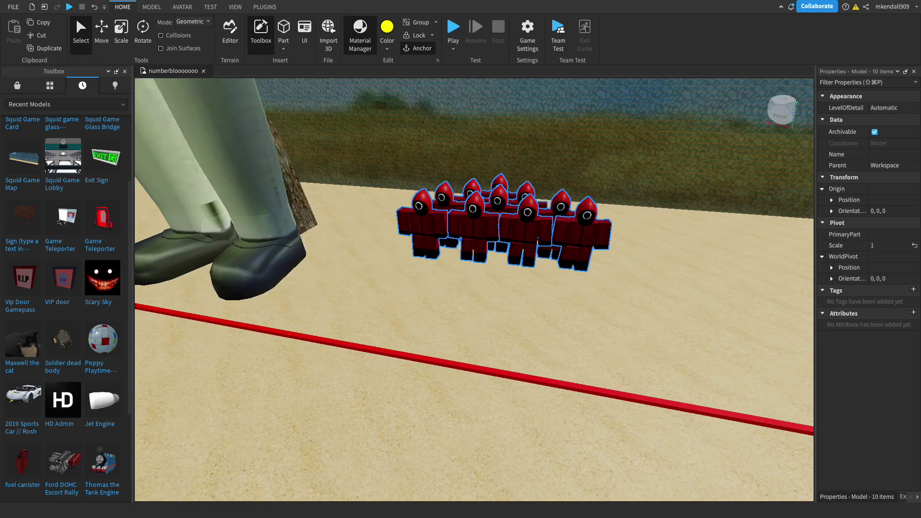
Try deleting the guards beside the doll, and undo the deletion.
{"action": "key", "text": "super+d"}
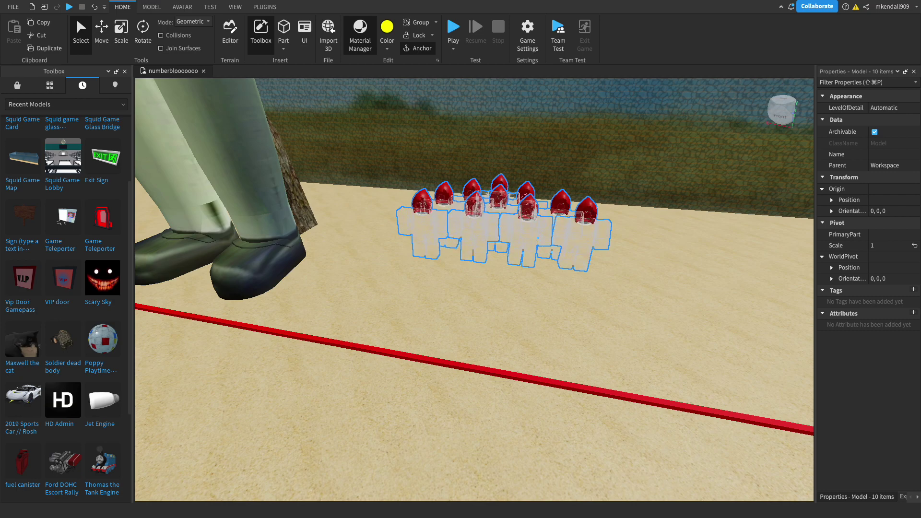
{"action": "key", "text": "Delete"}
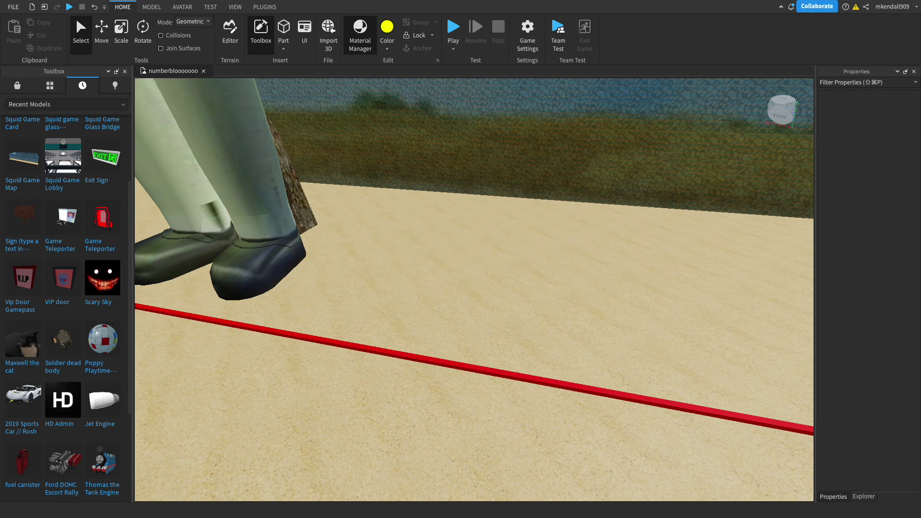
{"action": "key", "text": "super+z"}
Topple the red-and-white numberblock beside the green group and make it translucent.
{"action": "left_click", "coordinate": [522, 296]}
{"action": "key", "text": "w"}
{"action": "right_click_drag", "start_coordinate": [522, 297], "coordinate": [520, 297]}
{"action": "key", "text": "w"}
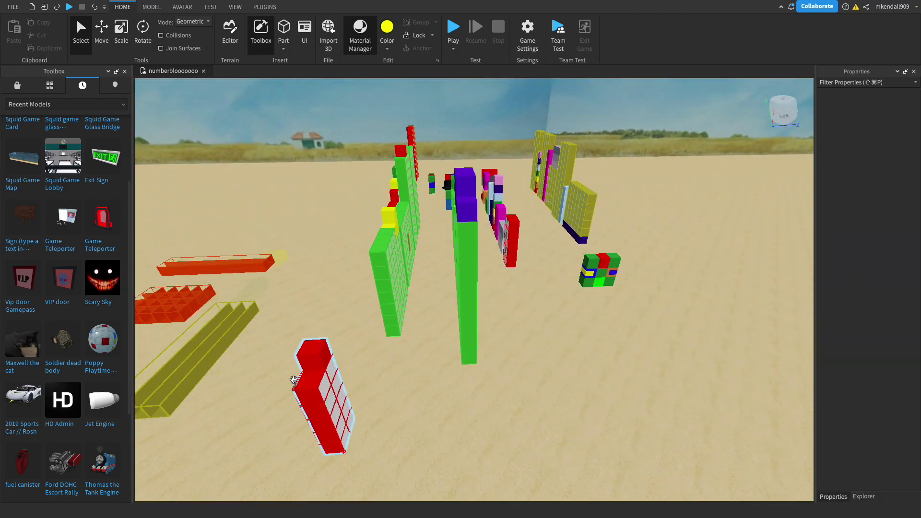
{"action": "left_click_drag", "start_coordinate": [318, 381], "coordinate": [426, 421]}
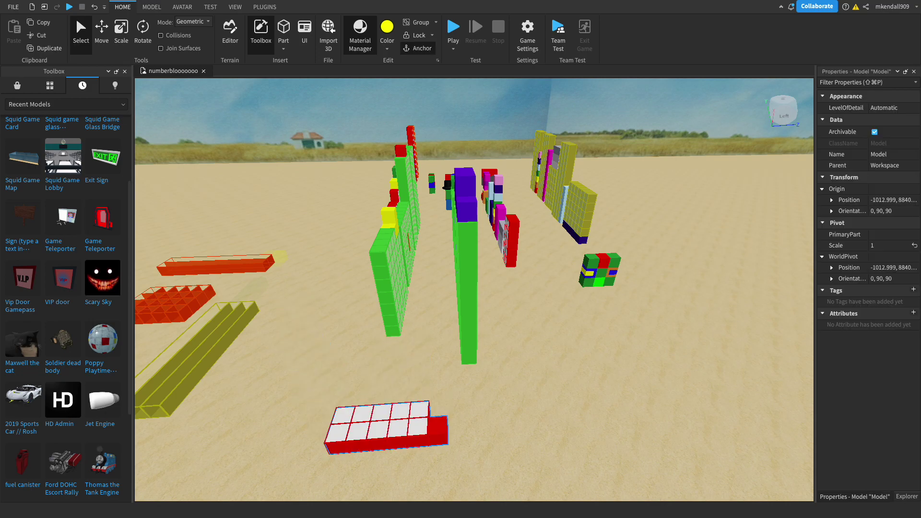
{"action": "right_click_drag", "start_coordinate": [469, 294], "coordinate": [469, 295]}
{"action": "left_click", "coordinate": [549, 314]}
{"action": "key", "text": "s"}
{"action": "right_click_drag", "start_coordinate": [550, 314], "coordinate": [549, 313]}
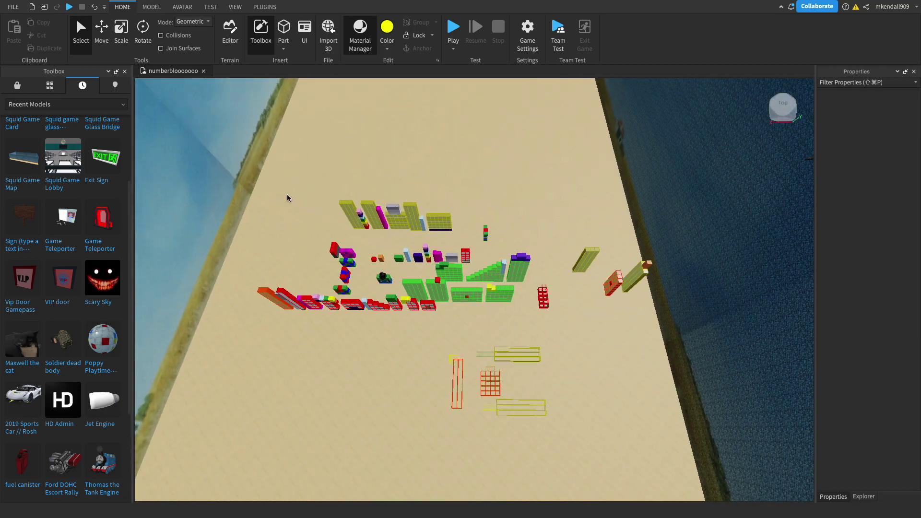
{"action": "left_click_drag", "start_coordinate": [282, 197], "coordinate": [556, 307]}
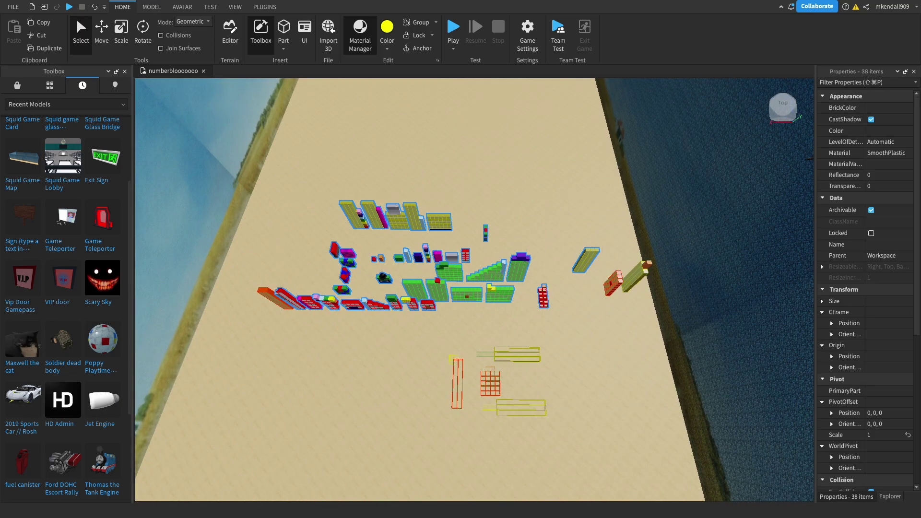
{"action": "key", "text": "ctrl+z"}
{"action": "left_click", "coordinate": [429, 197]}
Lay a plain green numberblock flat on the sand ahead of the yellow row and make it translucent.
{"action": "right_click_drag", "start_coordinate": [429, 197], "coordinate": [429, 196]}
{"action": "key", "text": "w"}
{"action": "left_click_drag", "start_coordinate": [481, 336], "coordinate": [489, 454]}
{"action": "right_click_drag", "start_coordinate": [490, 454], "coordinate": [489, 454]}
{"action": "left_click_drag", "start_coordinate": [489, 454], "coordinate": [490, 454]}
{"action": "right_click_drag", "start_coordinate": [490, 453], "coordinate": [489, 454]}
{"action": "key", "text": "s"}
{"action": "left_click_drag", "start_coordinate": [490, 454], "coordinate": [310, 355]}
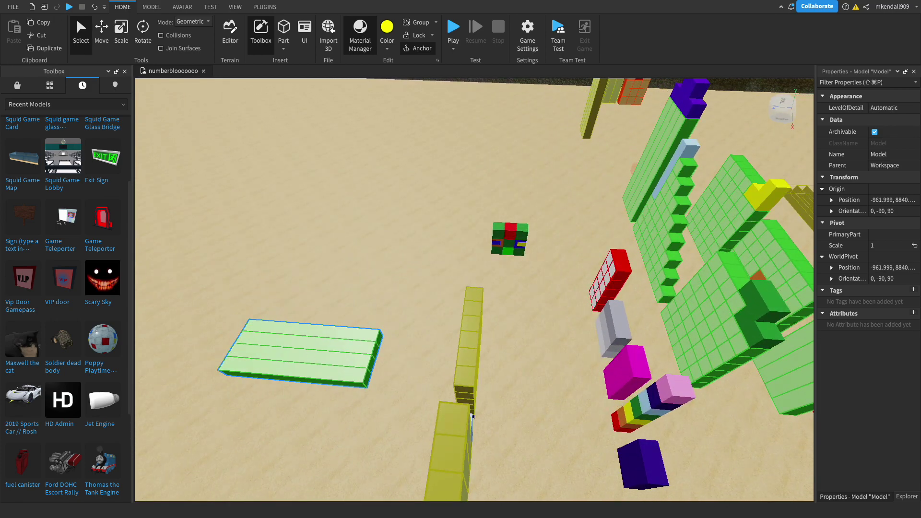
{"action": "left_click", "coordinate": [404, 155]}
{"action": "right_click_drag", "start_coordinate": [410, 154], "coordinate": [410, 155]}
Move the small multicoloured numberblock across the red finish line beside the doll, and rotate it.
{"action": "left_click", "coordinate": [334, 337]}
{"action": "key", "text": "f"}
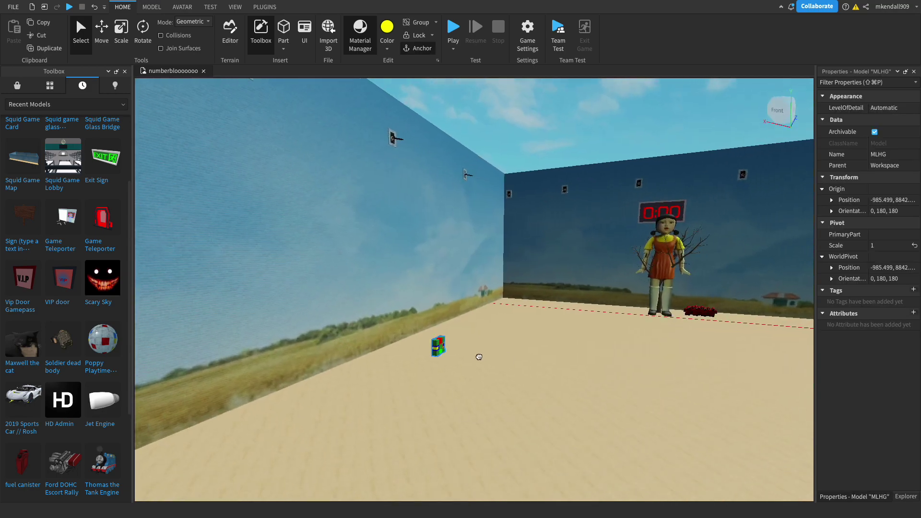
{"action": "left_click_drag", "start_coordinate": [603, 291], "coordinate": [602, 339]}
{"action": "key", "text": "ctrl+r"}
{"action": "right_click_drag", "start_coordinate": [603, 339], "coordinate": [605, 338]}
{"action": "key", "text": "w"}
Select the seven orange and yellow numberblocks near the houses and move them forward behind the fallen group.
{"action": "key", "text": "s"}
{"action": "left_click_drag", "start_coordinate": [322, 312], "coordinate": [516, 189]}
{"action": "left_click", "coordinate": [481, 318]}
{"action": "key", "text": "s"}
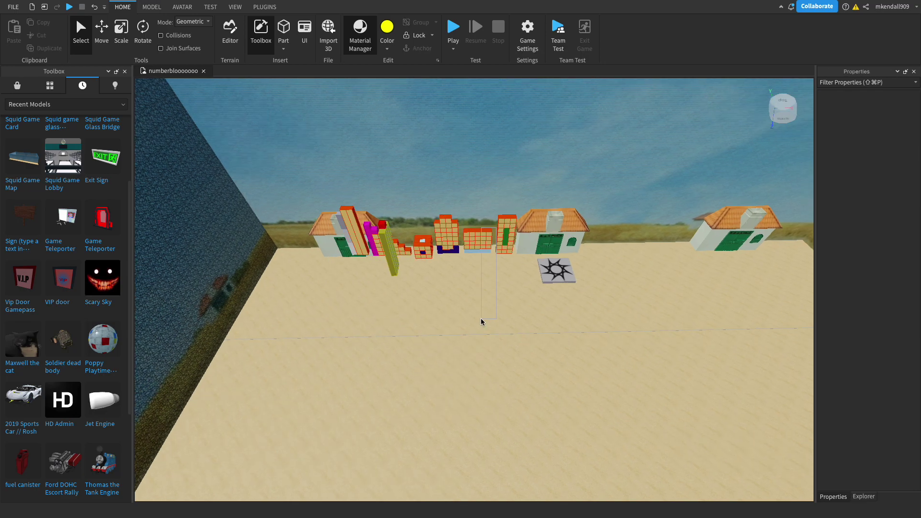
{"action": "left_click_drag", "start_coordinate": [465, 304], "coordinate": [337, 213]}
{"action": "left_click_drag", "start_coordinate": [303, 299], "coordinate": [530, 202]}
{"action": "left_click_drag", "start_coordinate": [537, 367], "coordinate": [538, 368]}
{"action": "right_click_drag", "start_coordinate": [538, 367], "coordinate": [538, 368]}
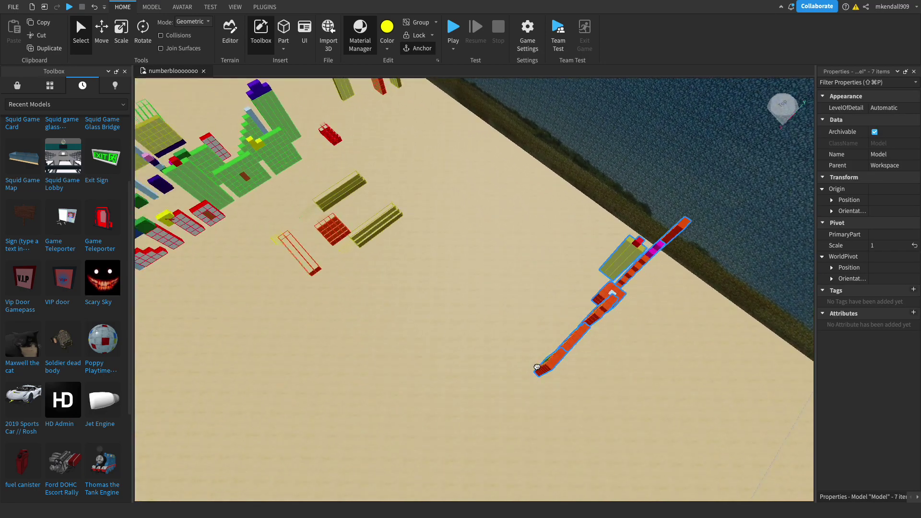
{"action": "left_click_drag", "start_coordinate": [538, 368], "coordinate": [538, 367]}
{"action": "right_click_drag", "start_coordinate": [538, 368], "coordinate": [538, 367]}
{"action": "left_click_drag", "start_coordinate": [539, 367], "coordinate": [536, 341]}
{"action": "right_click_drag", "start_coordinate": [539, 367], "coordinate": [537, 366]}
{"action": "left_click_drag", "start_coordinate": [536, 342], "coordinate": [499, 355]}
Rotate the seven rear numberblocks flat onto the sand and make them translucent as eliminated.
{"action": "key", "text": "ctrl+r"}
{"action": "key", "text": "ctrl+r"}
{"action": "key", "text": "ctrl+r"}
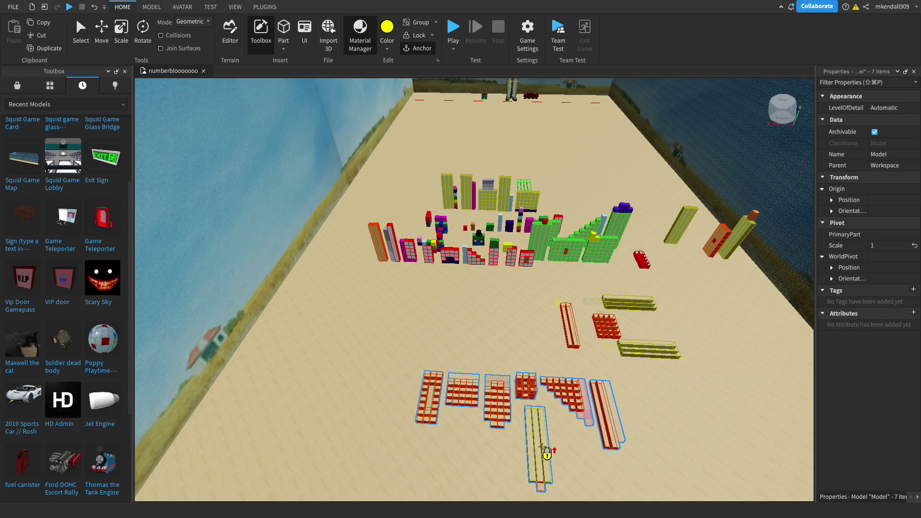
Select all the standing numberblocks in the middle of the arena and move them forward toward the doll, past the fallen green one.
{"action": "key", "text": "w"}
{"action": "right_click_drag", "start_coordinate": [572, 265], "coordinate": [572, 265]}
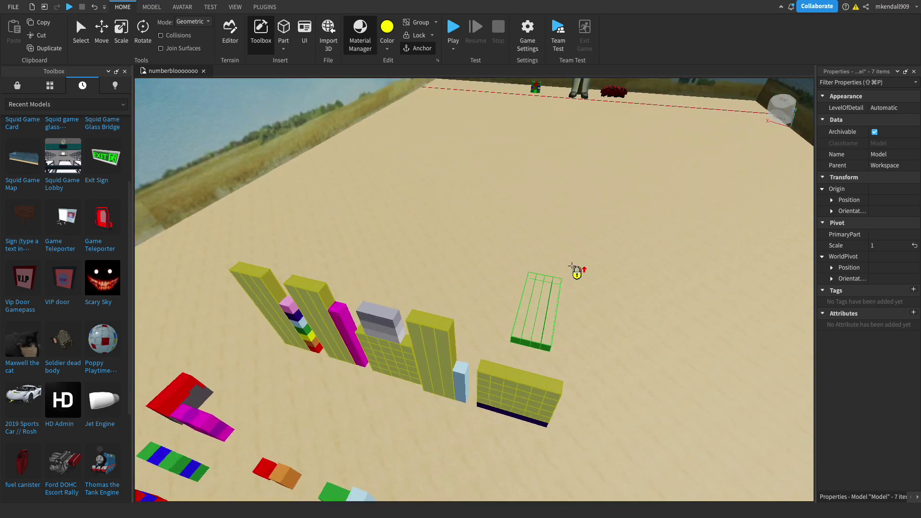
{"action": "key", "text": "s"}
{"action": "right_click_drag", "start_coordinate": [547, 315], "coordinate": [547, 315]}
{"action": "key", "text": "s"}
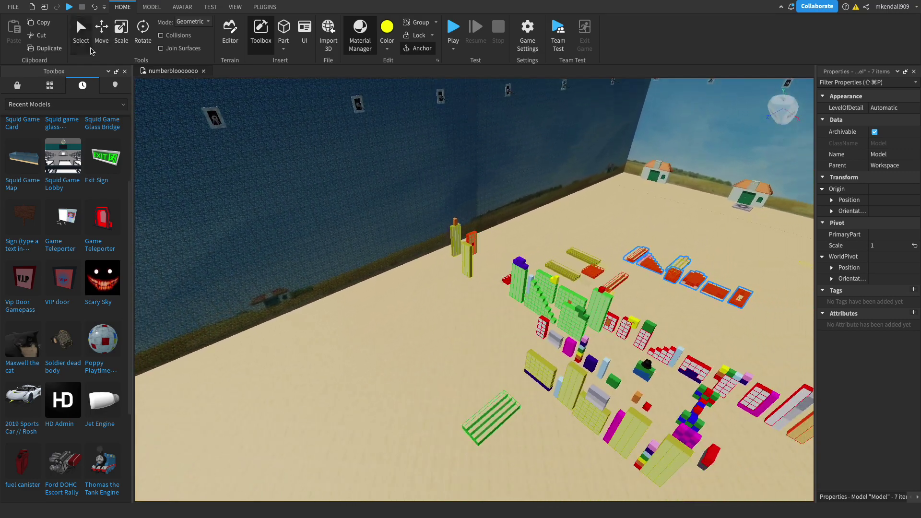
{"action": "left_click", "coordinate": [513, 413]}
{"action": "key", "text": "w"}
{"action": "right_click_drag", "start_coordinate": [514, 413], "coordinate": [515, 413]}
{"action": "key", "text": "s"}
{"action": "left_click_drag", "start_coordinate": [342, 165], "coordinate": [434, 262]}
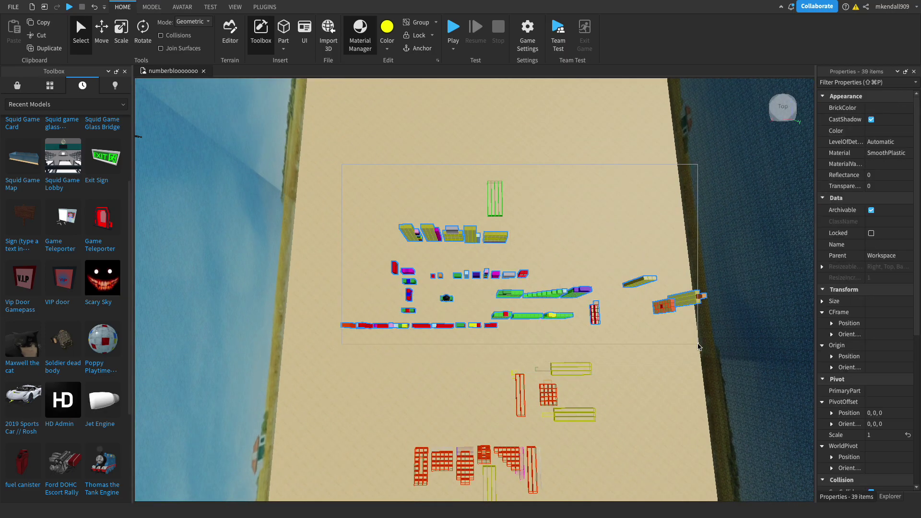
{"action": "left_click_drag", "start_coordinate": [659, 305], "coordinate": [514, 282]}
{"action": "right_click_drag", "start_coordinate": [520, 288], "coordinate": [514, 282]}
{"action": "left_click_drag", "start_coordinate": [514, 282], "coordinate": [524, 226]}
{"action": "right_click_drag", "start_coordinate": [514, 282], "coordinate": [524, 226]}
{"action": "left_click_drag", "start_coordinate": [524, 226], "coordinate": [603, 272]}
Move the green, red and blue checkered numberblock across the red finish line.
{"action": "key", "text": "w"}
{"action": "left_click", "coordinate": [598, 365]}
{"action": "key", "text": "w"}
{"action": "right_click_drag", "start_coordinate": [534, 335], "coordinate": [534, 335]}
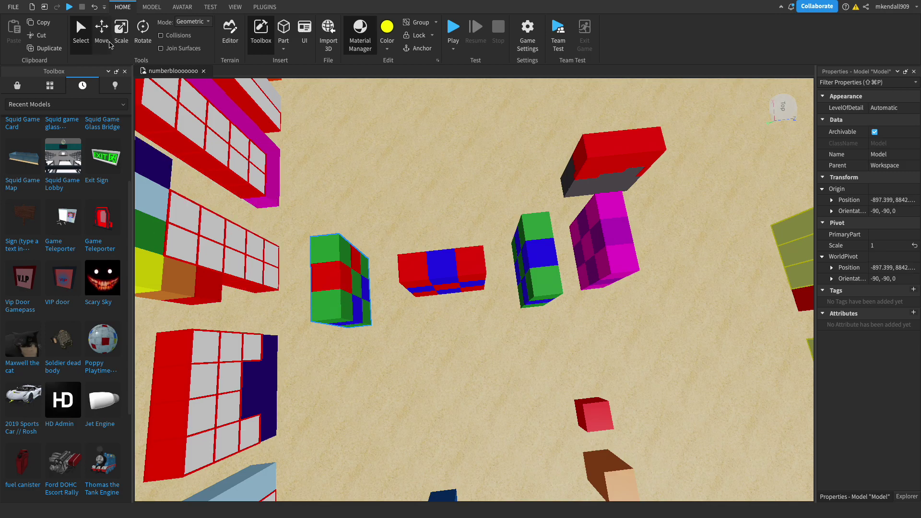
{"action": "left_click_drag", "start_coordinate": [427, 275], "coordinate": [524, 187]}
{"action": "right_click_drag", "start_coordinate": [427, 275], "coordinate": [524, 187]}
{"action": "key", "text": "f"}
{"action": "right_click_drag", "start_coordinate": [487, 230], "coordinate": [464, 263]}
{"action": "key", "text": "s"}
{"action": "key", "text": "w"}
{"action": "key", "text": "s"}
{"action": "key", "text": "t"}
{"action": "key", "text": "a"}
Move the small magenta numberblock forward across the red finish line.
{"action": "left_click_drag", "start_coordinate": [417, 356], "coordinate": [450, 312]}
{"action": "right_click_drag", "start_coordinate": [450, 311], "coordinate": [450, 312]}
{"action": "left_click_drag", "start_coordinate": [450, 312], "coordinate": [449, 312]}
{"action": "right_click_drag", "start_coordinate": [450, 312], "coordinate": [450, 313]}
{"action": "left_click_drag", "start_coordinate": [450, 313], "coordinate": [450, 313]}
{"action": "right_click_drag", "start_coordinate": [450, 313], "coordinate": [449, 312]}
{"action": "left_click_drag", "start_coordinate": [449, 313], "coordinate": [450, 313]}
{"action": "right_click_drag", "start_coordinate": [450, 313], "coordinate": [449, 312]}
{"action": "left_click_drag", "start_coordinate": [450, 312], "coordinate": [449, 312]}
{"action": "right_click_drag", "start_coordinate": [450, 313], "coordinate": [435, 316]}
{"action": "key", "text": "w"}
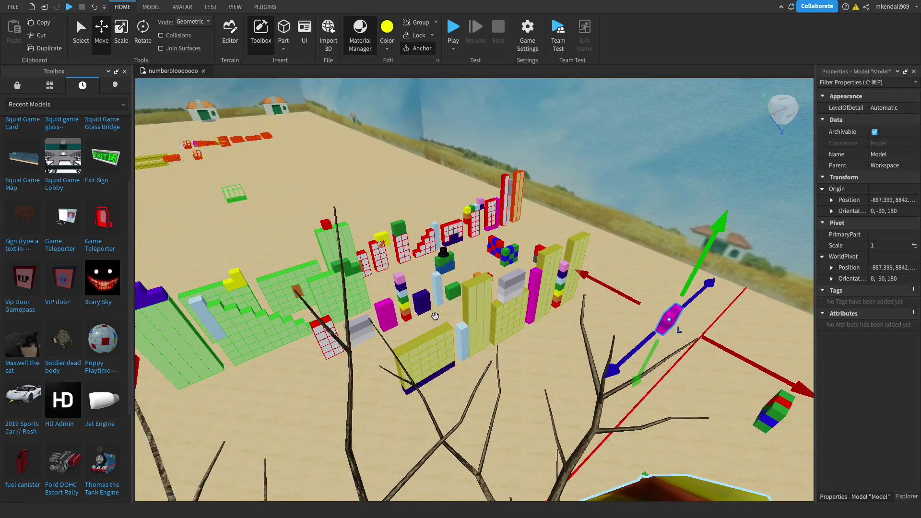
{"action": "right_click_drag", "start_coordinate": [778, 372], "coordinate": [783, 373]}
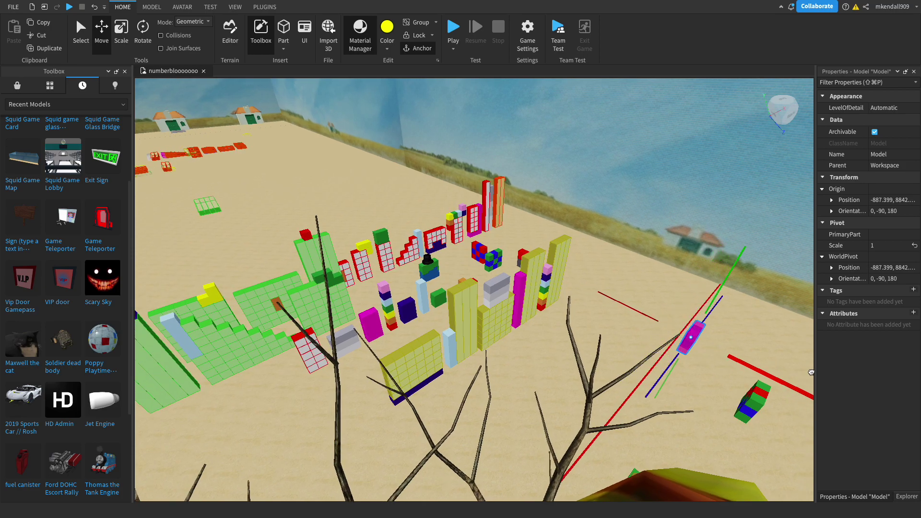
{"action": "key", "text": "w"}
{"action": "right_click_drag", "start_coordinate": [756, 400], "coordinate": [753, 400]}
{"action": "left_click_drag", "start_coordinate": [609, 321], "coordinate": [451, 282]}
{"action": "key", "text": "w"}
{"action": "right_click_drag", "start_coordinate": [451, 282], "coordinate": [450, 282]}
{"action": "key", "text": "s"}
Rotate the green, red and blue checkered numberblock and reposition it on the sand beyond the finish line.
{"action": "left_click_drag", "start_coordinate": [424, 269], "coordinate": [468, 446]}
{"action": "key", "text": "ctrl+r"}
{"action": "left_click", "coordinate": [430, 398]}
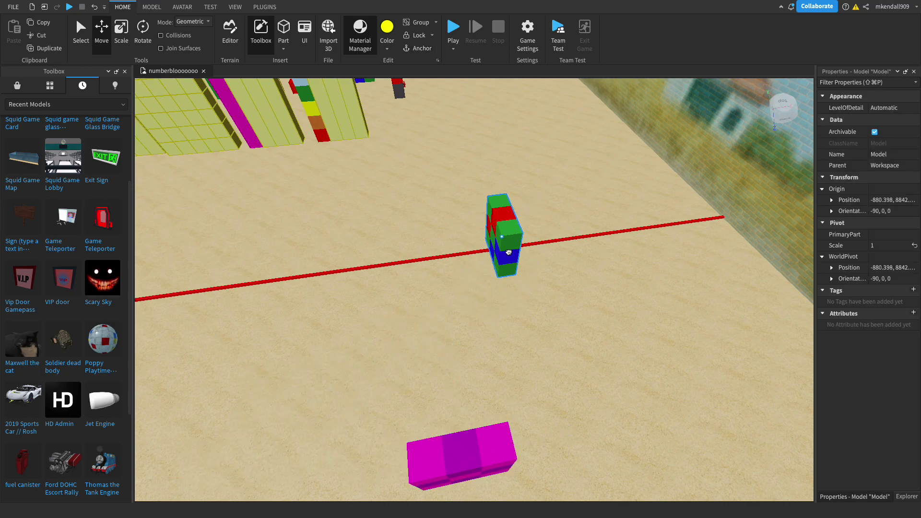
{"action": "right_click_drag", "start_coordinate": [464, 428], "coordinate": [464, 428]}
{"action": "key", "text": "w"}
{"action": "left_click_drag", "start_coordinate": [529, 305], "coordinate": [416, 280]}
{"action": "mouse_move", "coordinate": [385, 249]}
{"action": "left_mouse_down"}
{"action": "mouse_move", "coordinate": [376, 242]}
{"action": "mouse_move", "coordinate": [378, 257]}
{"action": "left_mouse_up"}
{"action": "key", "text": "f"}
{"action": "right_click_drag", "start_coordinate": [518, 304], "coordinate": [494, 330]}
{"action": "left_click_drag", "start_coordinate": [373, 410], "coordinate": [372, 419]}
{"action": "right_click_drag", "start_coordinate": [372, 419], "coordinate": [413, 422]}
{"action": "left_click_drag", "start_coordinate": [406, 292], "coordinate": [430, 289]}
Place the magenta numberblock near the wall beside the green, red and blue one, and undo its translucency.
{"action": "right_click_drag", "start_coordinate": [430, 289], "coordinate": [429, 288]}
{"action": "left_click_drag", "start_coordinate": [578, 275], "coordinate": [274, 377]}
{"action": "left_click", "coordinate": [276, 370]}
{"action": "right_click_drag", "start_coordinate": [249, 329], "coordinate": [249, 329]}
{"action": "key", "text": "shift+super+n"}
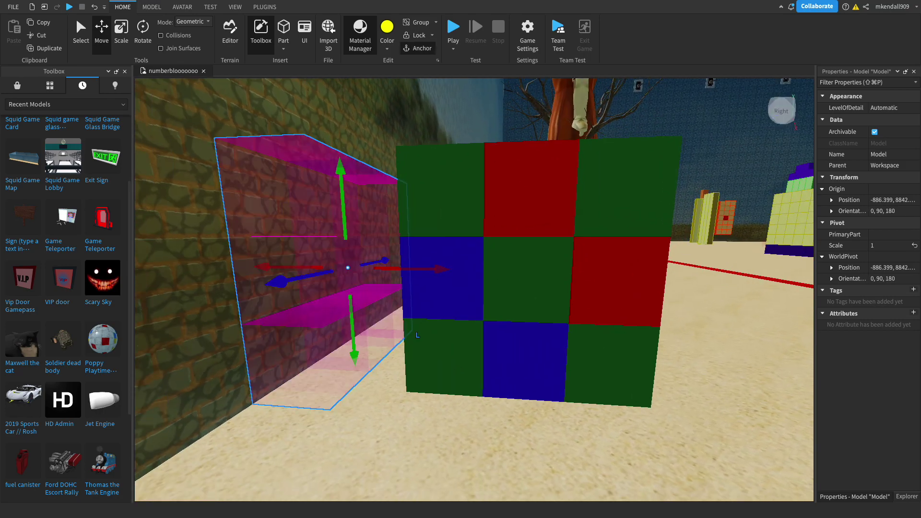
{"action": "key", "text": "super+z"}
Lock the fallen translucent red numberblock lying on the sand beside the standing groups.
{"action": "left_click", "coordinate": [295, 417]}
{"action": "right_click_drag", "start_coordinate": [393, 426], "coordinate": [392, 426]}
{"action": "key", "text": "s"}
{"action": "key", "text": "w"}
{"action": "key", "text": "w"}
{"action": "key", "text": "s"}
{"action": "right_click_drag", "start_coordinate": [479, 449], "coordinate": [483, 442]}
{"action": "left_click", "coordinate": [424, 38]}
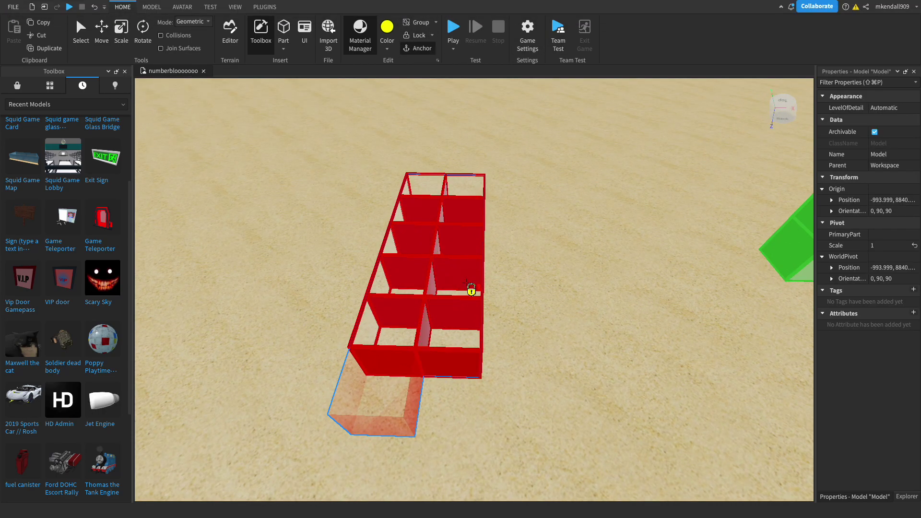
Move the green and blue numberblock with the black hat forward to the sand just before the red finish line.
{"action": "left_click", "coordinate": [564, 265]}
{"action": "key", "text": "w"}
{"action": "right_click_drag", "start_coordinate": [565, 265], "coordinate": [564, 265]}
{"action": "key", "text": "s"}
{"action": "key", "text": "w"}
{"action": "mouse_move", "coordinate": [499, 288]}
{"action": "right_mouse_down"}
{"action": "mouse_move", "coordinate": [509, 288]}
{"action": "mouse_move", "coordinate": [495, 290]}
{"action": "right_mouse_up"}
{"action": "key", "text": "s"}
{"action": "key", "text": "w"}
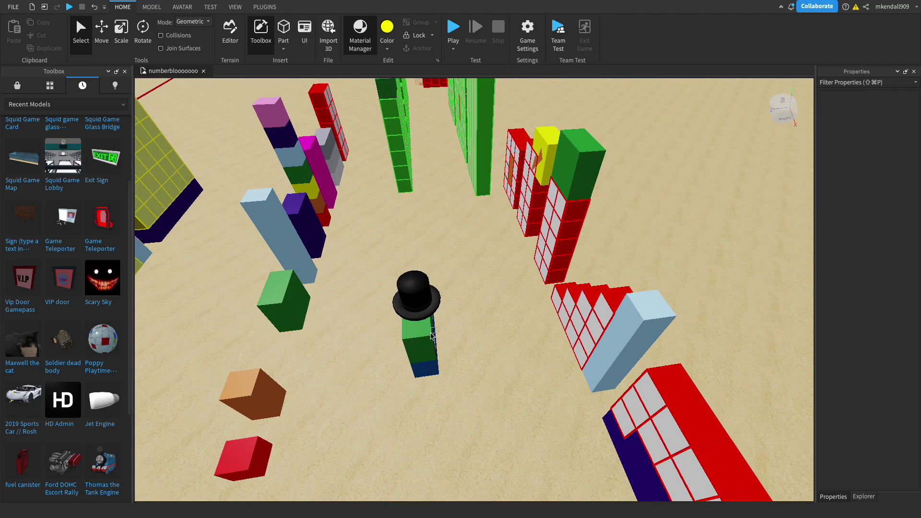
{"action": "left_click_drag", "start_coordinate": [460, 382], "coordinate": [389, 293]}
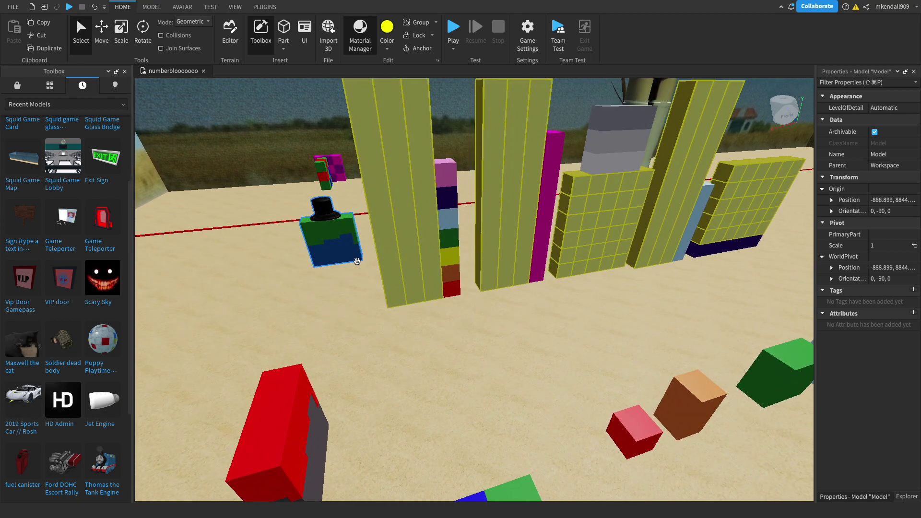
{"action": "key", "text": "w"}
{"action": "key", "text": "a"}
{"action": "left_click_drag", "start_coordinate": [355, 256], "coordinate": [427, 398]}
Rotate the numberblock with the hat flat onto the sand and make it translucent as eliminated.
{"action": "key", "text": "r"}
{"action": "key", "text": "r"}
{"action": "key", "text": "t"}
{"action": "key", "text": "t"}
{"action": "key", "text": "r"}
{"action": "key", "text": "t"}
{"action": "key", "text": "t"}
{"action": "key", "text": "ctrl+t"}
{"action": "key", "text": "ctrl+t"}
{"action": "key", "text": "ctrl+t"}
{"action": "key", "text": "ctrl+t"}
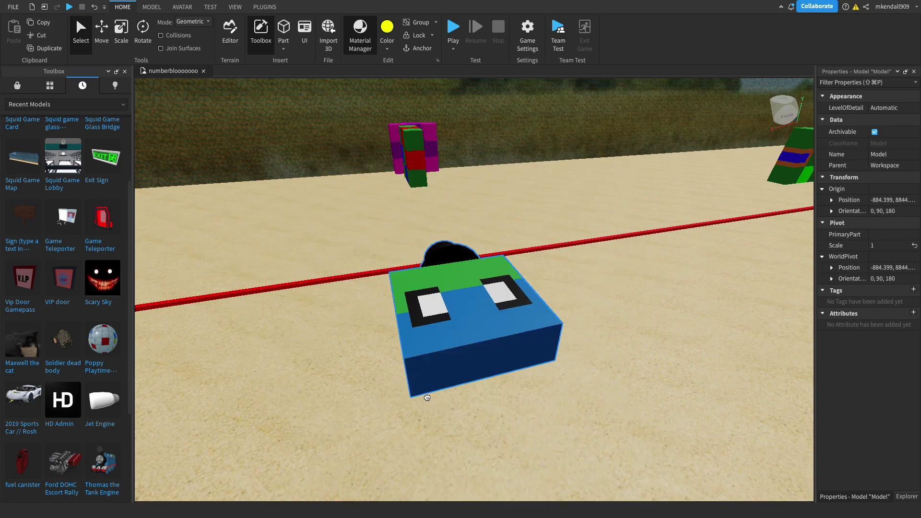
{"action": "key", "text": "ctrl+r"}
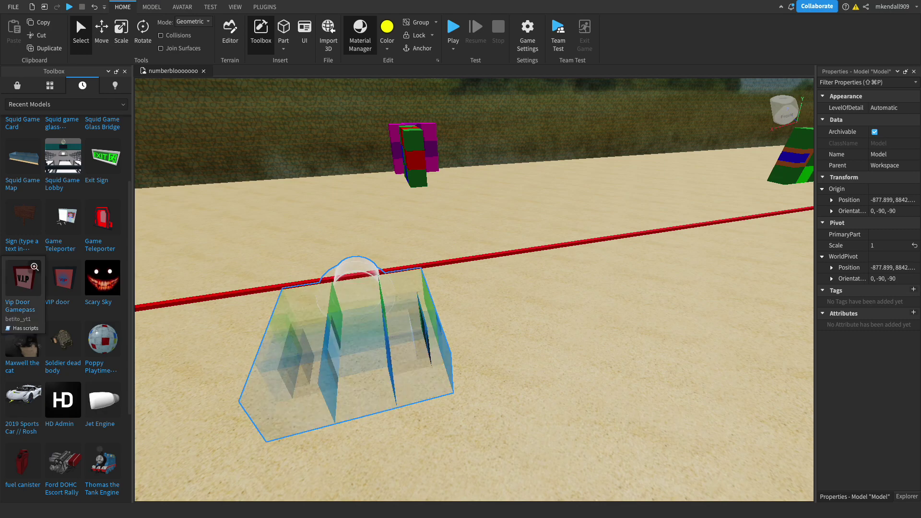
{"action": "left_click", "coordinate": [538, 295]}
{"action": "right_click_drag", "start_coordinate": [538, 295], "coordinate": [537, 294]}
{"action": "scroll", "coordinate": [537, 294], "scroll_direction": "down", "scroll_amount": 5}
{"action": "left_click", "coordinate": [432, 222]}
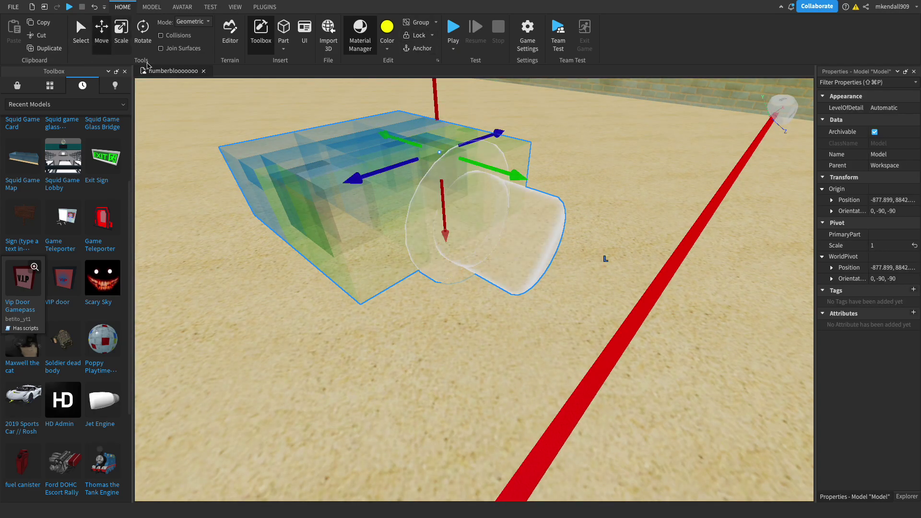
Shift the red and dark grey numberblock closer to the green and blue checkered one.
{"action": "left_click", "coordinate": [442, 318]}
{"action": "right_click_drag", "start_coordinate": [443, 318], "coordinate": [442, 317]}
{"action": "scroll", "coordinate": [443, 319], "scroll_direction": "up", "scroll_amount": 5}
{"action": "scroll", "coordinate": [617, 269], "scroll_direction": "up", "scroll_amount": 3}
{"action": "left_click", "coordinate": [583, 265]}
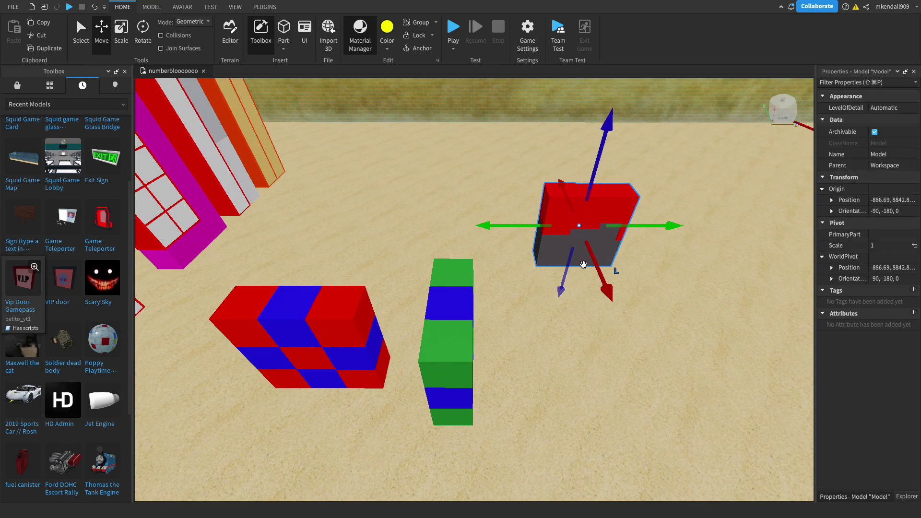
{"action": "left_click_drag", "start_coordinate": [584, 265], "coordinate": [551, 296]}
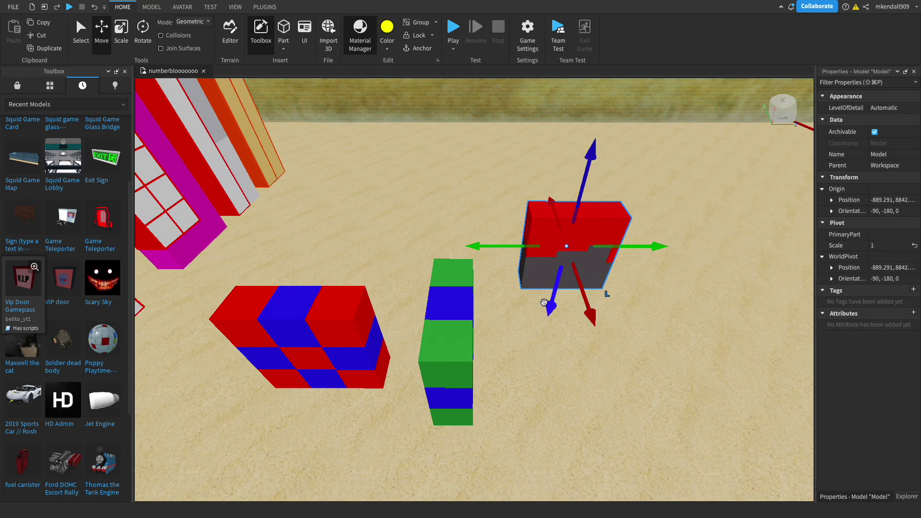
Move the green-and-blue and red-and-blue checkered numberblocks forward across the red finish line.
{"action": "left_click_drag", "start_coordinate": [441, 349], "coordinate": [509, 354]}
{"action": "right_click_drag", "start_coordinate": [510, 353], "coordinate": [510, 353]}
{"action": "left_click_drag", "start_coordinate": [510, 353], "coordinate": [520, 343]}
{"action": "right_click_drag", "start_coordinate": [510, 353], "coordinate": [520, 344]}
{"action": "left_click_drag", "start_coordinate": [520, 344], "coordinate": [516, 347]}
{"action": "right_click_drag", "start_coordinate": [520, 344], "coordinate": [516, 348]}
{"action": "left_click_drag", "start_coordinate": [516, 347], "coordinate": [533, 294]}
{"action": "right_click_drag", "start_coordinate": [516, 347], "coordinate": [516, 347]}
{"action": "left_click_drag", "start_coordinate": [534, 295], "coordinate": [526, 320]}
{"action": "right_click_drag", "start_coordinate": [534, 294], "coordinate": [526, 320]}
{"action": "left_click_drag", "start_coordinate": [527, 320], "coordinate": [458, 411]}
{"action": "right_click_drag", "start_coordinate": [526, 320], "coordinate": [458, 411]}
{"action": "left_click_drag", "start_coordinate": [458, 411], "coordinate": [443, 416]}
Move the red and dark grey numberblock near the fallen hat numberblock, lay it flat and make it translucent.
{"action": "left_click", "coordinate": [531, 333]}
{"action": "right_click_drag", "start_coordinate": [531, 332], "coordinate": [544, 323]}
{"action": "left_click_drag", "start_coordinate": [537, 321], "coordinate": [462, 376]}
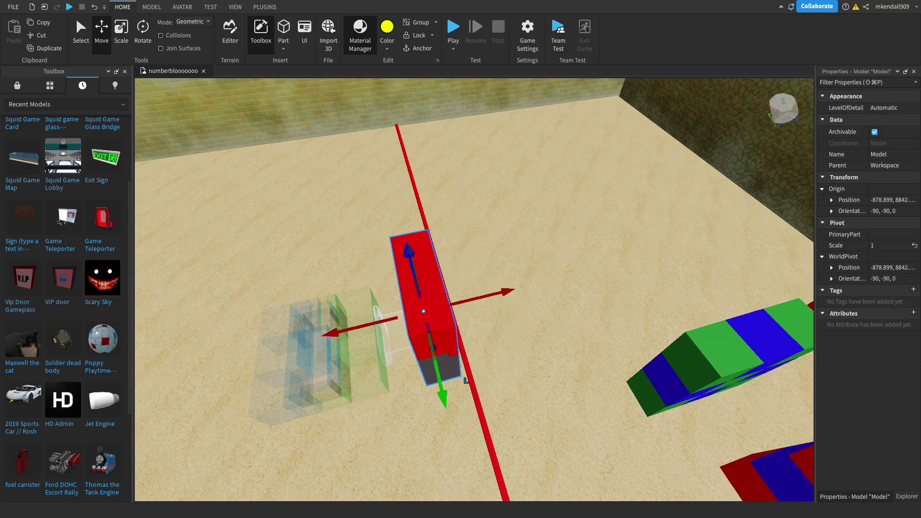
{"action": "right_click_drag", "start_coordinate": [424, 311], "coordinate": [424, 309]}
{"action": "left_click", "coordinate": [424, 309]}
{"action": "left_click_drag", "start_coordinate": [564, 247], "coordinate": [444, 335]}
{"action": "key", "text": "t"}
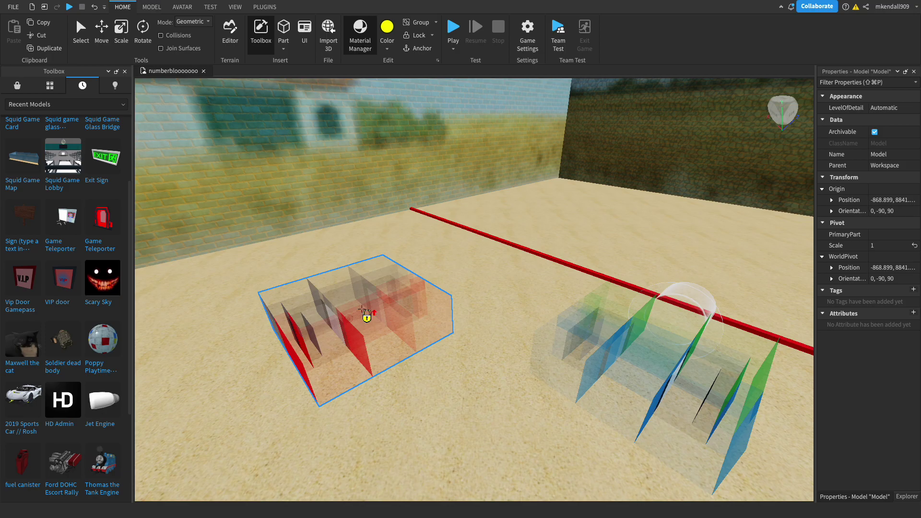
Select all the remaining standing numberblocks and move them forward so the yellow row crosses the finish line.
{"action": "right_click_drag", "start_coordinate": [414, 284], "coordinate": [413, 284]}
{"action": "key", "text": "w"}
{"action": "key", "text": "s"}
{"action": "left_click_drag", "start_coordinate": [206, 203], "coordinate": [572, 390]}
{"action": "key", "text": "ctrl+z"}
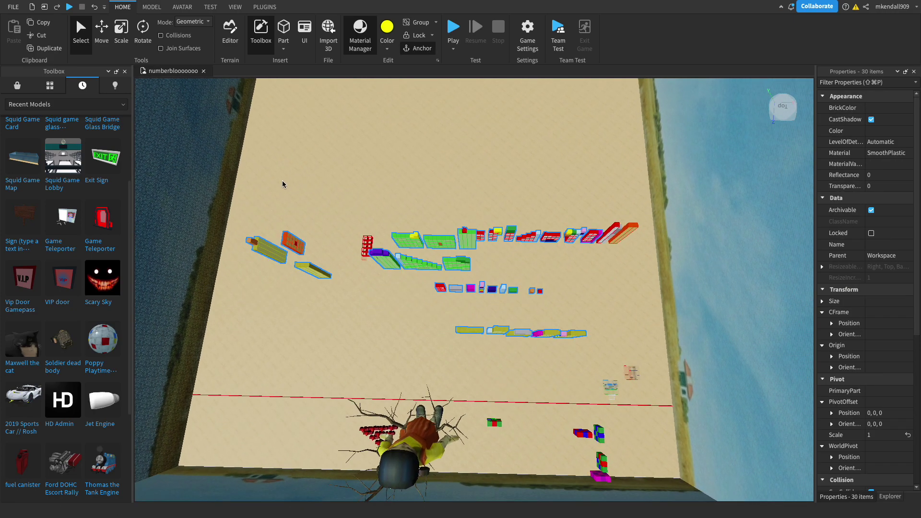
{"action": "left_click_drag", "start_coordinate": [565, 335], "coordinate": [576, 419]}
Lay the red-outlined numberblock with the yellow top flat on the sand and make it translucent.
{"action": "left_click", "coordinate": [527, 297]}
{"action": "scroll", "coordinate": [526, 298], "scroll_direction": "up", "scroll_amount": 10}
{"action": "right_click_drag", "start_coordinate": [527, 297], "coordinate": [523, 316]}
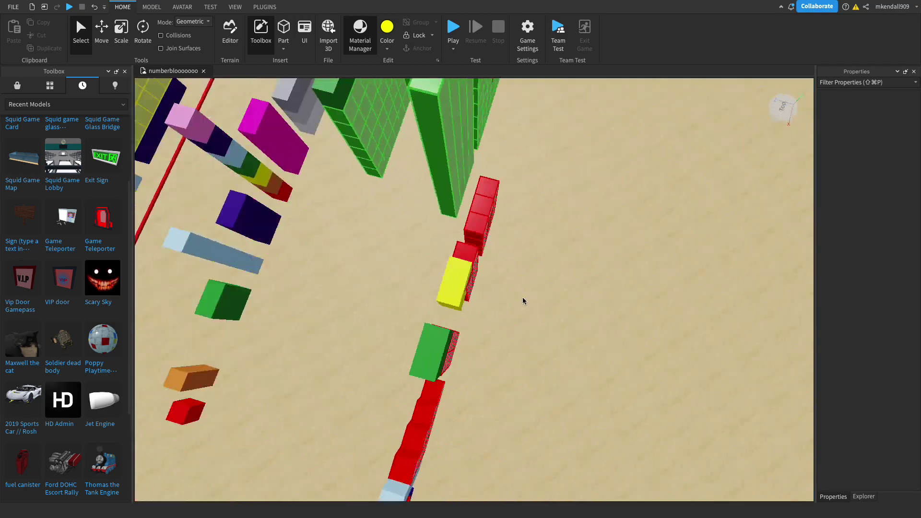
{"action": "scroll", "coordinate": [523, 305], "scroll_direction": "down", "scroll_amount": 8}
{"action": "left_click", "coordinate": [511, 315]}
{"action": "key", "text": "w"}
{"action": "key", "text": "w"}
{"action": "key", "text": "s"}
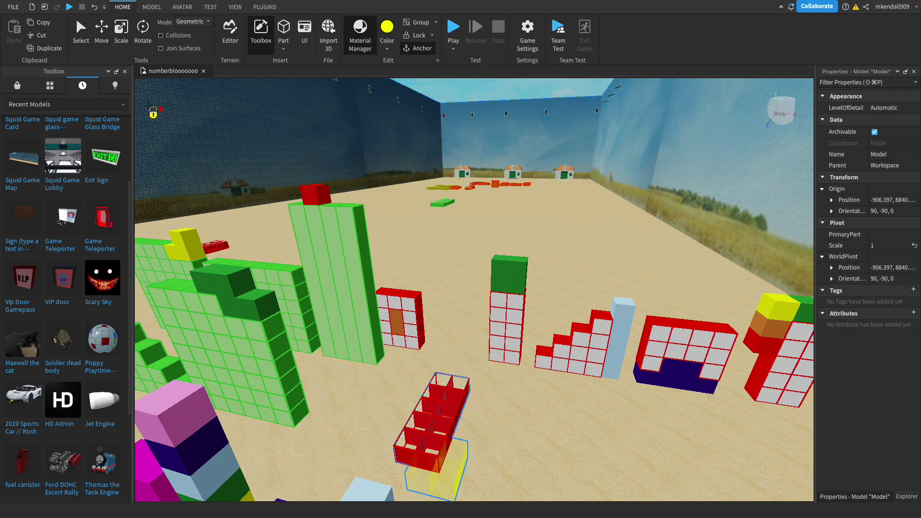
{"action": "left_click", "coordinate": [557, 426]}
Examine the fallen red and yellow numberblock and its surroundings from several angles.
{"action": "scroll", "coordinate": [557, 426], "scroll_direction": "up", "scroll_amount": 8}
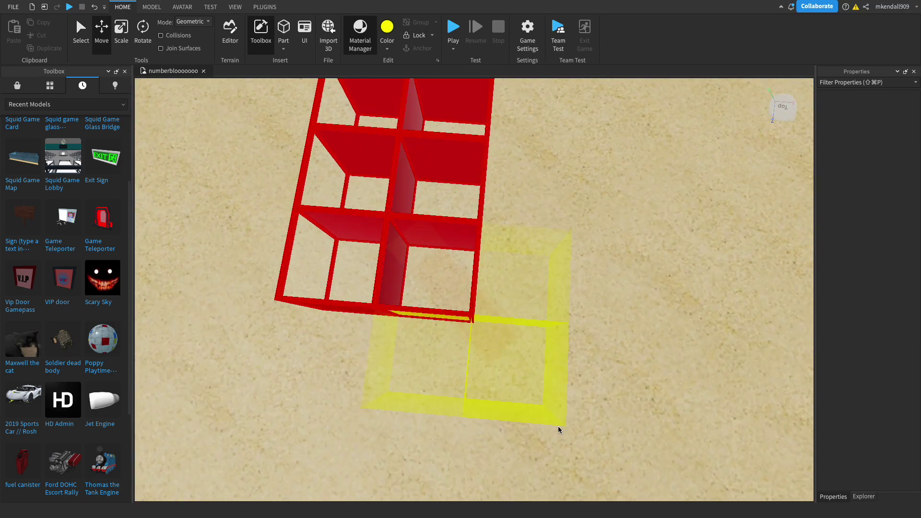
{"action": "right_click_drag", "start_coordinate": [557, 424], "coordinate": [558, 423]}
{"action": "scroll", "coordinate": [557, 426], "scroll_direction": "down", "scroll_amount": 5}
{"action": "scroll", "coordinate": [558, 426], "scroll_direction": "up", "scroll_amount": 6}
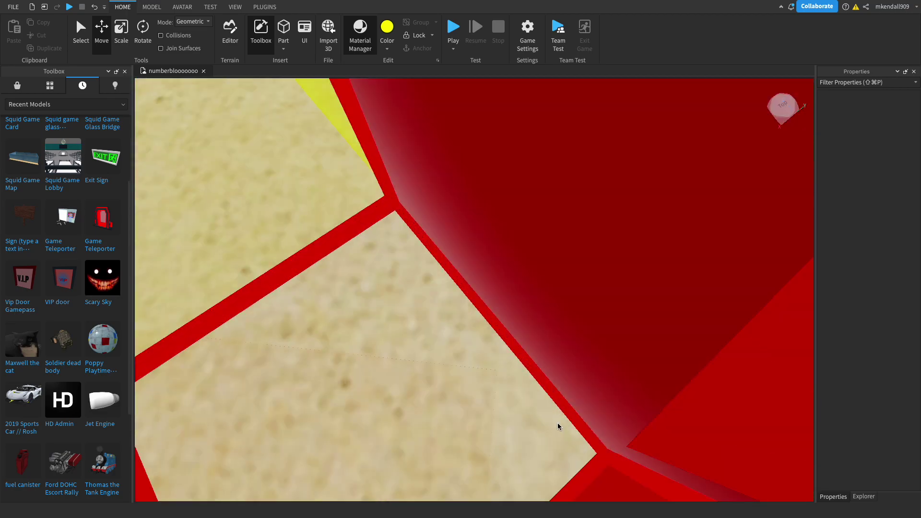
{"action": "scroll", "coordinate": [558, 426], "scroll_direction": "down", "scroll_amount": 4}
{"action": "scroll", "coordinate": [558, 426], "scroll_direction": "up", "scroll_amount": 6}
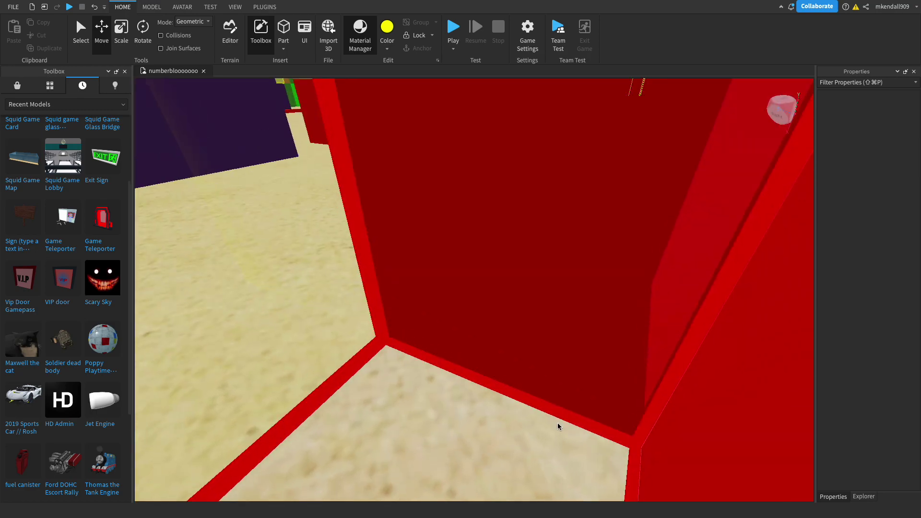
{"action": "scroll", "coordinate": [558, 427], "scroll_direction": "down", "scroll_amount": 8}
{"action": "scroll", "coordinate": [559, 422], "scroll_direction": "up", "scroll_amount": 8}
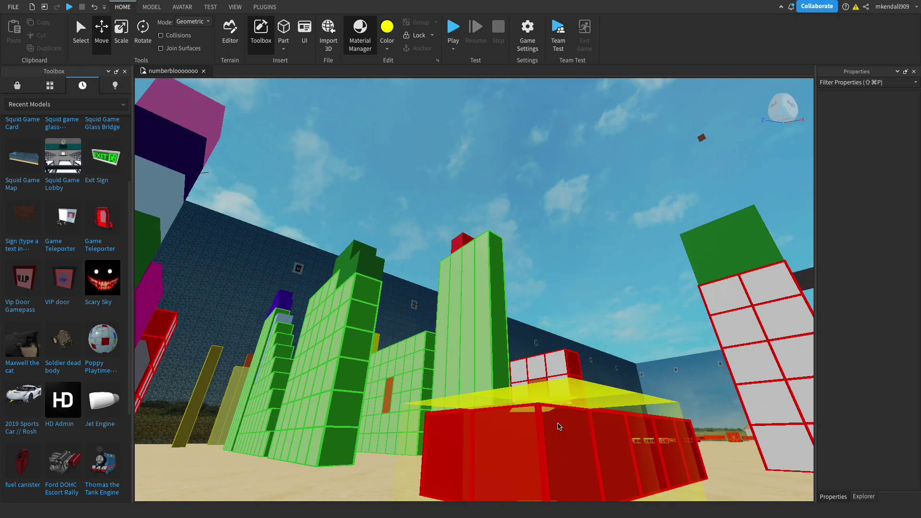
Move the single red cube numberblock forward across the red finish line beside the yellow row.
{"action": "scroll", "coordinate": [557, 423], "scroll_direction": "up", "scroll_amount": 10}
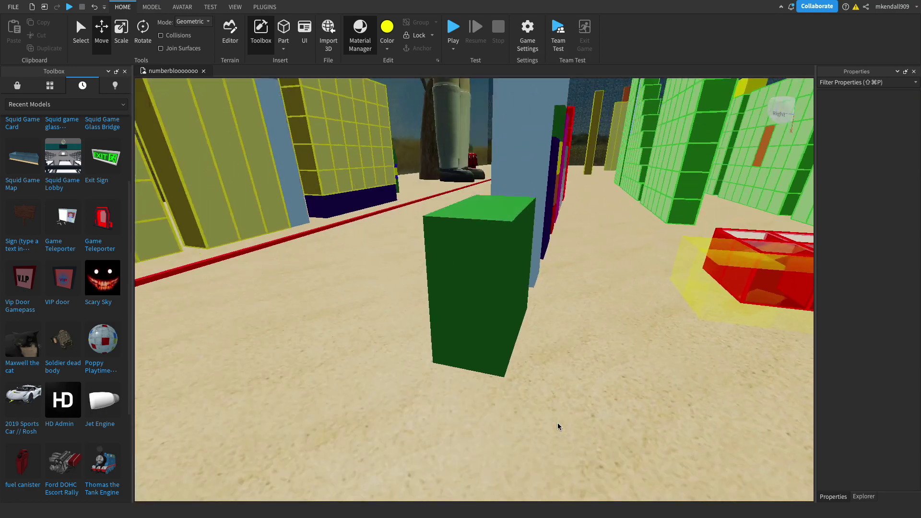
{"action": "scroll", "coordinate": [590, 430], "scroll_direction": "down", "scroll_amount": 10}
{"action": "scroll", "coordinate": [513, 345], "scroll_direction": "up", "scroll_amount": 5}
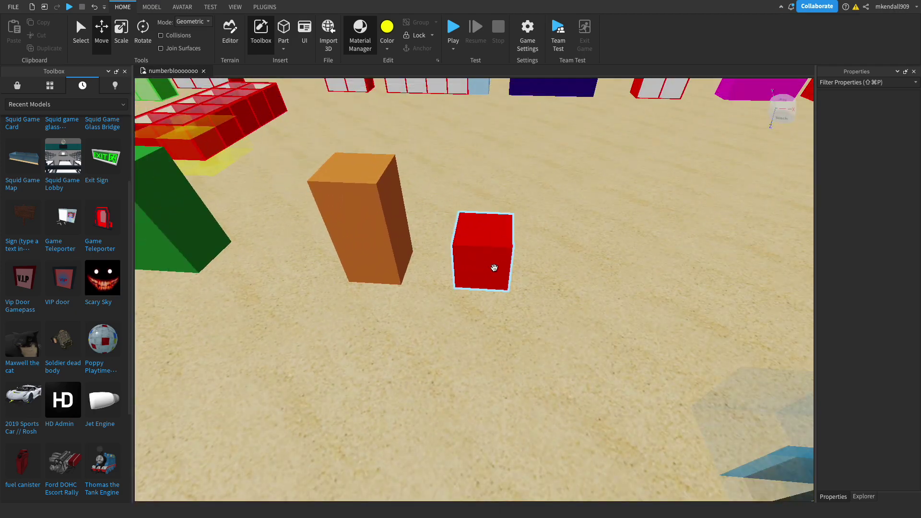
{"action": "left_click", "coordinate": [453, 355]}
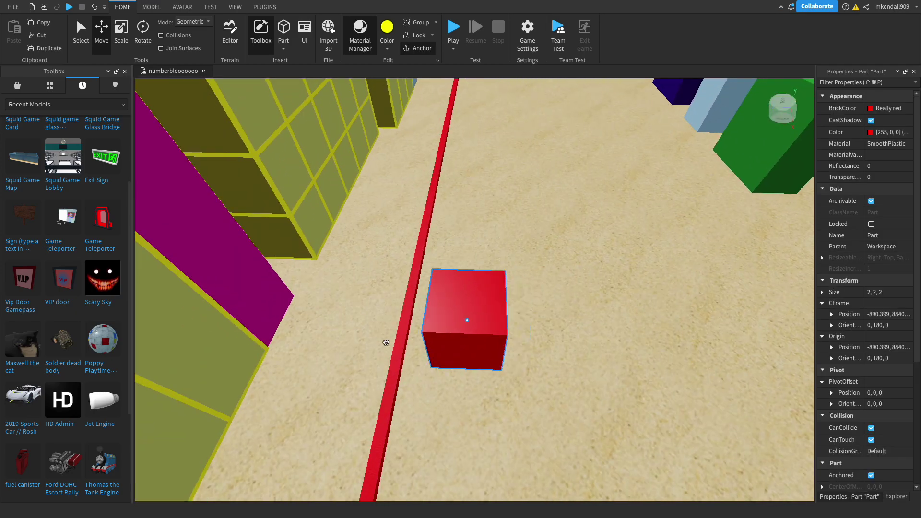
{"action": "scroll", "coordinate": [474, 380], "scroll_direction": "up", "scroll_amount": 5}
{"action": "right_click_drag", "start_coordinate": [475, 380], "coordinate": [474, 380]}
{"action": "right_click_drag", "start_coordinate": [511, 318], "coordinate": [489, 306]}
{"action": "left_click_drag", "start_coordinate": [651, 263], "coordinate": [469, 271]}
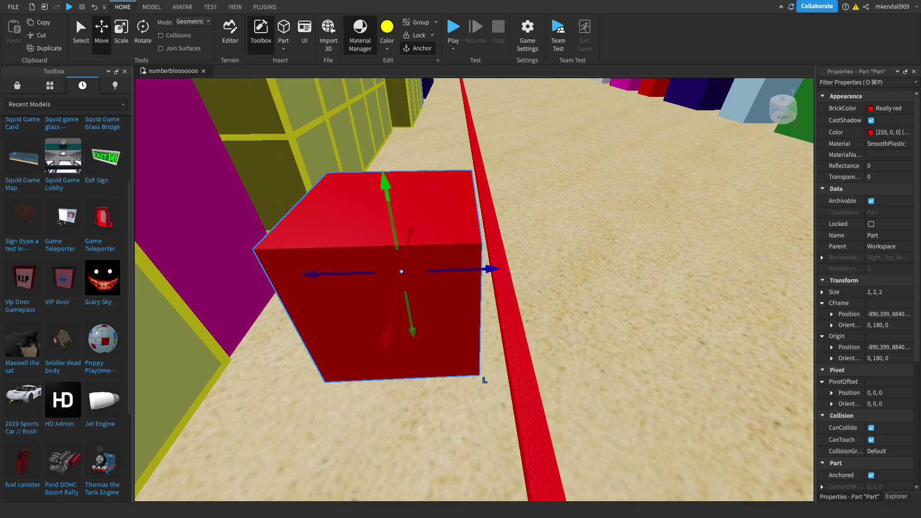
Box-select the remaining line of standing numberblocks, including the green ones, and move them across the red finish line.
{"action": "left_click", "coordinate": [548, 376]}
{"action": "scroll", "coordinate": [503, 376], "scroll_direction": "down", "scroll_amount": 5}
{"action": "right_click_drag", "start_coordinate": [503, 376], "coordinate": [505, 370]}
{"action": "scroll", "coordinate": [505, 370], "scroll_direction": "down", "scroll_amount": 10}
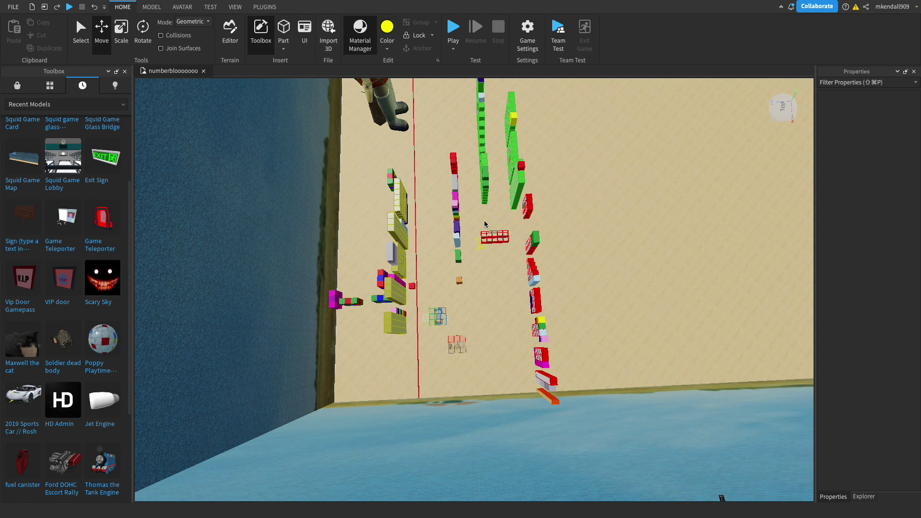
{"action": "scroll", "coordinate": [461, 124], "scroll_direction": "down", "scroll_amount": 5}
{"action": "left_click_drag", "start_coordinate": [617, 332], "coordinate": [632, 390]}
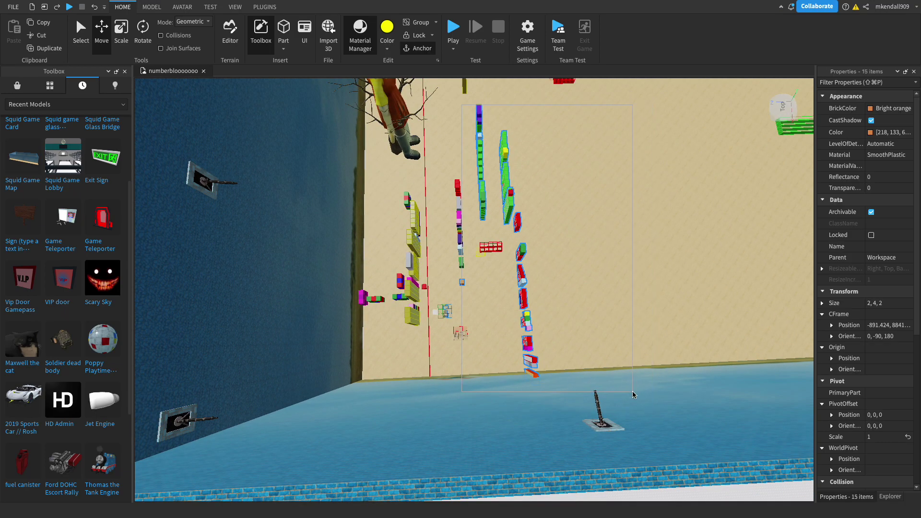
{"action": "left_click_drag", "start_coordinate": [556, 241], "coordinate": [441, 241]}
{"action": "left_click", "coordinate": [532, 208]}
Lay the tall yellow numberblock flat on the sand, make it translucent and lock it.
{"action": "key", "text": "w"}
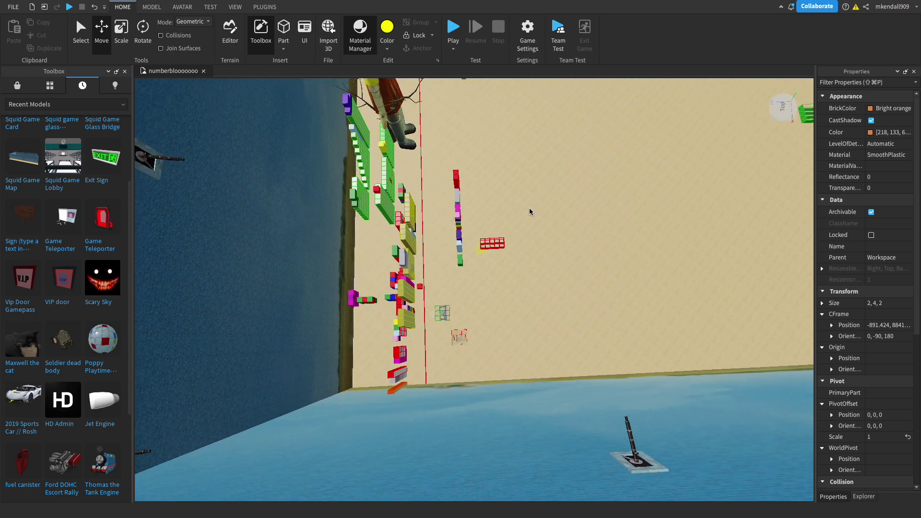
{"action": "mouse_move", "coordinate": [459, 233]}
{"action": "right_mouse_down"}
{"action": "mouse_move", "coordinate": [459, 206]}
{"action": "mouse_move", "coordinate": [459, 233]}
{"action": "right_mouse_up"}
{"action": "key", "text": "w"}
{"action": "left_click", "coordinate": [512, 285]}
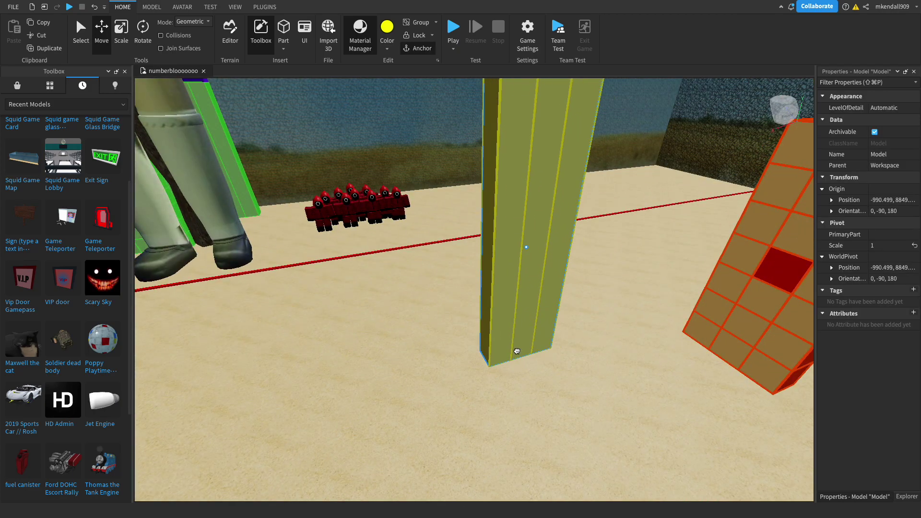
{"action": "key", "text": "ctrl+t"}
{"action": "left_click_drag", "start_coordinate": [502, 316], "coordinate": [498, 313]}
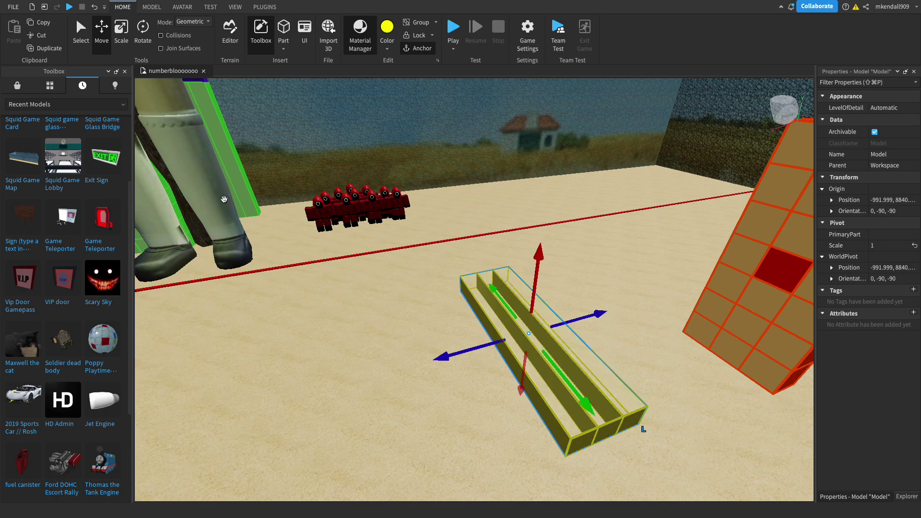
{"action": "left_click", "coordinate": [407, 36]}
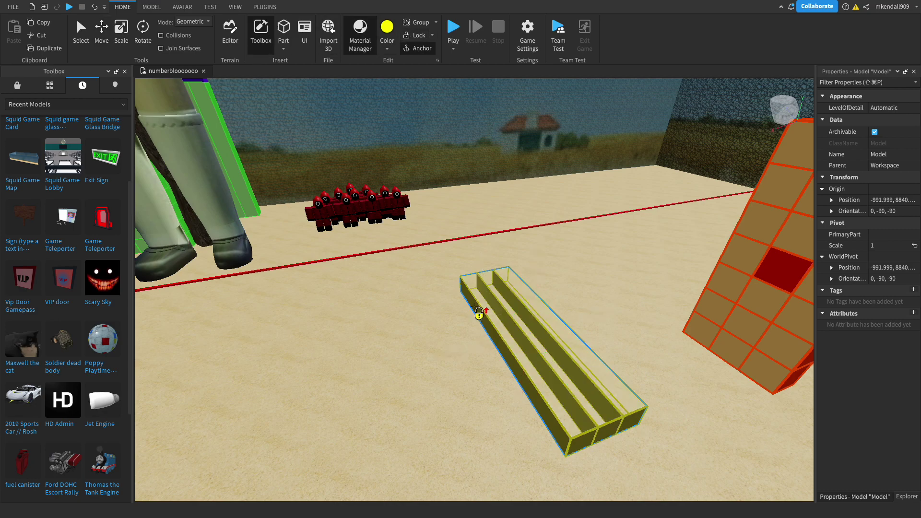
{"action": "left_click", "coordinate": [541, 219]}
Select the orange numberblock and the neighbouring orange-topped yellow one and move both across the red finish line.
{"action": "right_click_drag", "start_coordinate": [541, 218], "coordinate": [556, 224]}
{"action": "key", "text": "s"}
{"action": "key", "text": "a"}
{"action": "key", "text": "w"}
{"action": "right_click_drag", "start_coordinate": [591, 269], "coordinate": [606, 258]}
{"action": "key", "text": "w"}
{"action": "key", "text": "d"}
{"action": "key", "text": "w"}
{"action": "key", "text": "d"}
{"action": "key", "text": "s"}
{"action": "key", "text": "w"}
{"action": "left_click", "coordinate": [656, 306]}
{"action": "left_click", "coordinate": [544, 336], "text": "shift"}
{"action": "left_click_drag", "start_coordinate": [544, 336], "coordinate": [403, 287]}
Select the red-outlined, grey, magenta and rainbow numberblocks and move them across the finish line.
{"action": "right_click_drag", "start_coordinate": [403, 287], "coordinate": [431, 234]}
{"action": "key", "text": "s"}
{"action": "key", "text": "w"}
{"action": "left_click_drag", "start_coordinate": [475, 217], "coordinate": [637, 267]}
{"action": "left_click_drag", "start_coordinate": [614, 232], "coordinate": [636, 169]}
{"action": "right_click_drag", "start_coordinate": [635, 161], "coordinate": [636, 169]}
{"action": "left_click_drag", "start_coordinate": [636, 169], "coordinate": [576, 157]}
{"action": "left_click", "coordinate": [672, 229]}
Lay the indigo, light blue and green numberblocks flat on the sand, give them the ForceField material and lock them.
{"action": "right_click_drag", "start_coordinate": [673, 230], "coordinate": [616, 230]}
{"action": "key", "text": "w"}
{"action": "key", "text": "w"}
{"action": "key", "text": "w"}
{"action": "left_click", "coordinate": [536, 292]}
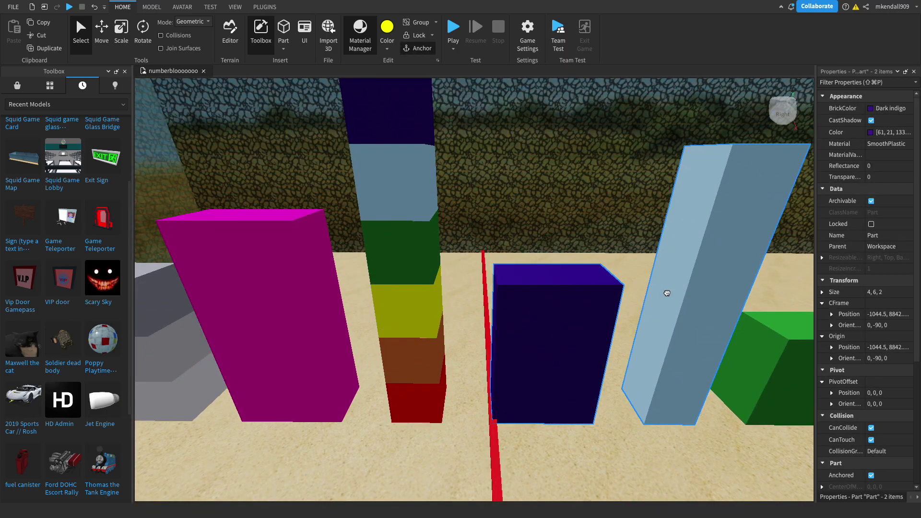
{"action": "left_click", "coordinate": [667, 293], "text": "shift"}
{"action": "scroll", "coordinate": [739, 353], "scroll_direction": "down", "scroll_amount": 5}
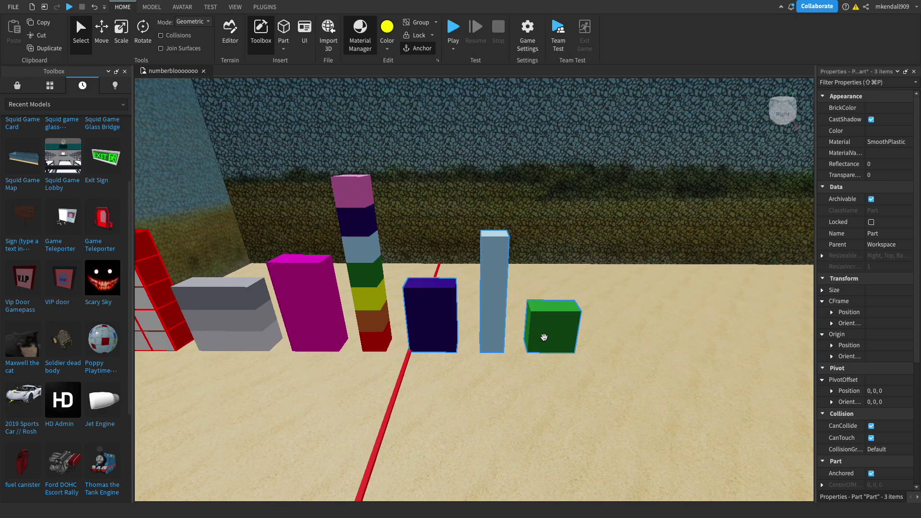
{"action": "left_click_drag", "start_coordinate": [544, 339], "coordinate": [554, 382]}
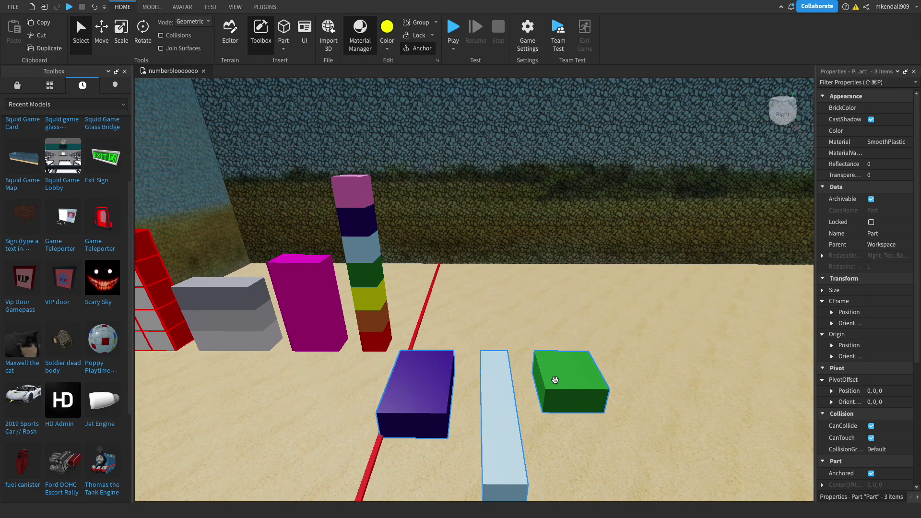
{"action": "left_click", "coordinate": [28, 185]}
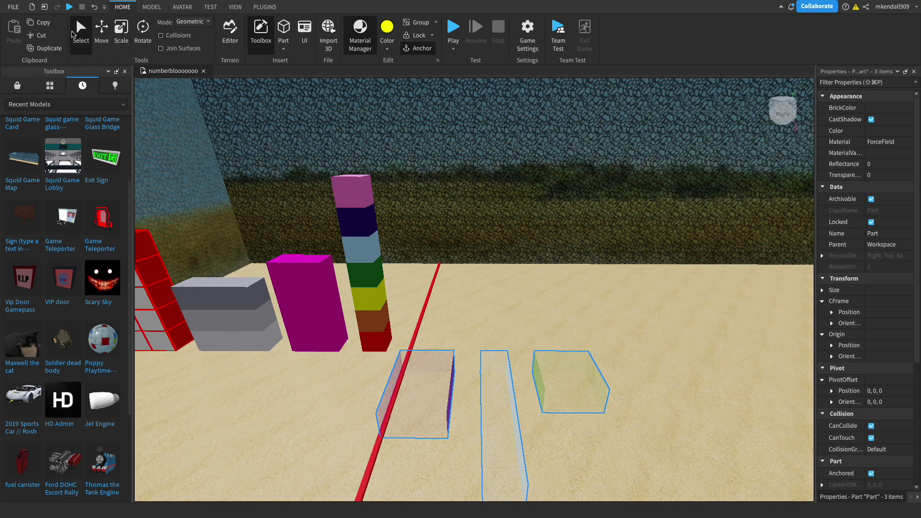
{"action": "left_click", "coordinate": [80, 33]}
{"action": "left_click", "coordinate": [658, 306]}
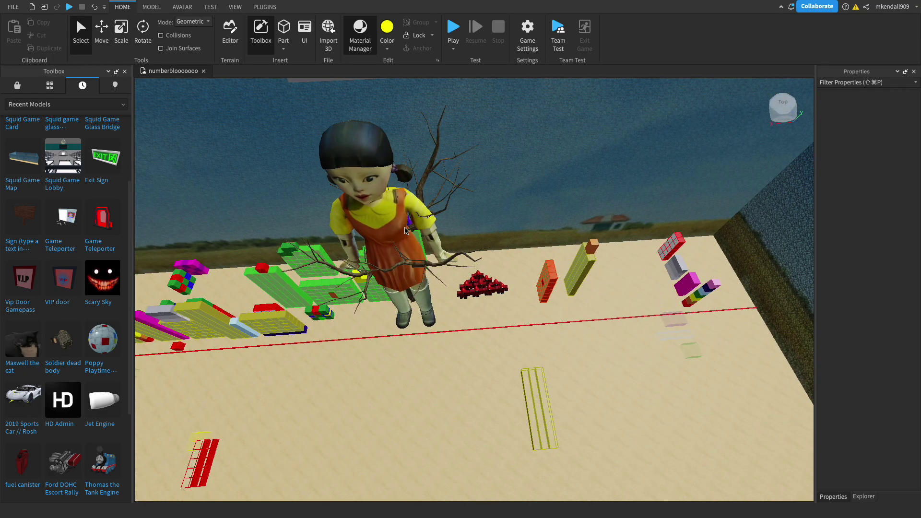
Lock the doll and box-select all the surviving numberblocks and guards behind the finish line.
{"action": "left_click", "coordinate": [376, 193]}
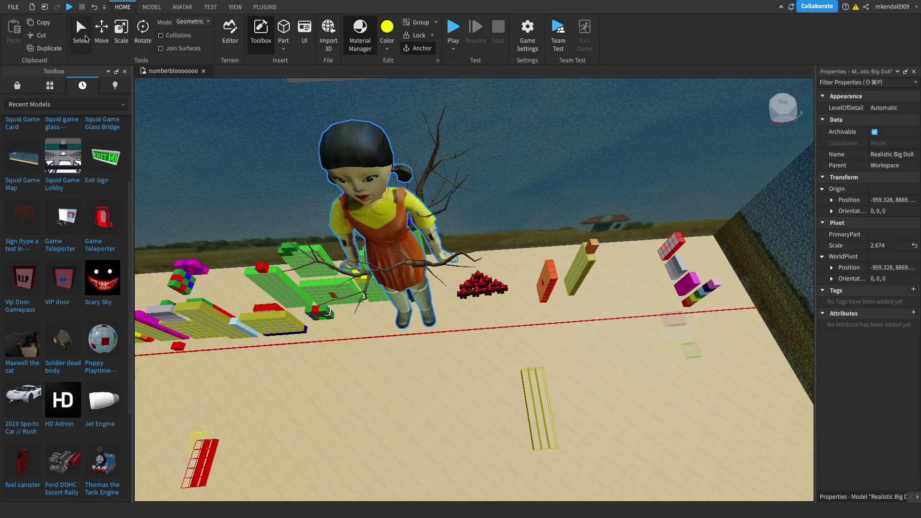
{"action": "left_click", "coordinate": [496, 340]}
{"action": "right_click_drag", "start_coordinate": [496, 341], "coordinate": [555, 323]}
{"action": "scroll", "coordinate": [555, 319], "scroll_direction": "down", "scroll_amount": 5}
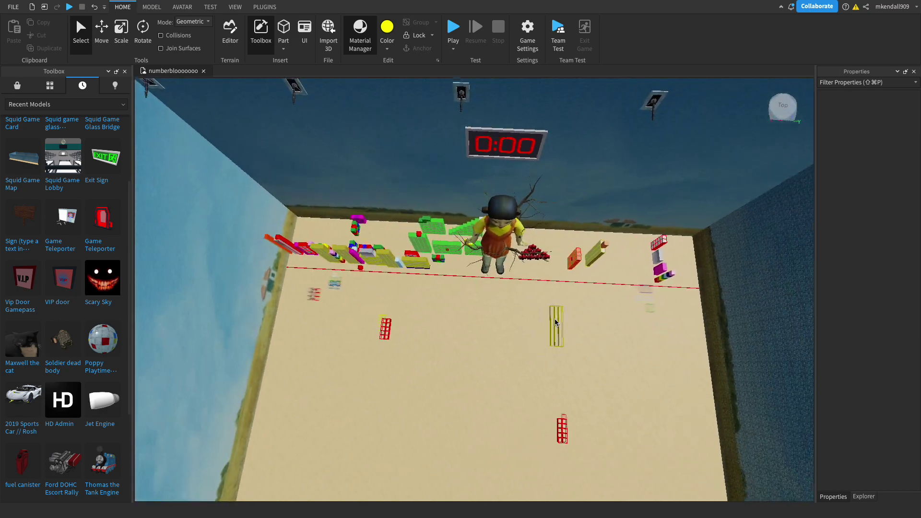
{"action": "left_click_drag", "start_coordinate": [284, 212], "coordinate": [617, 296]}
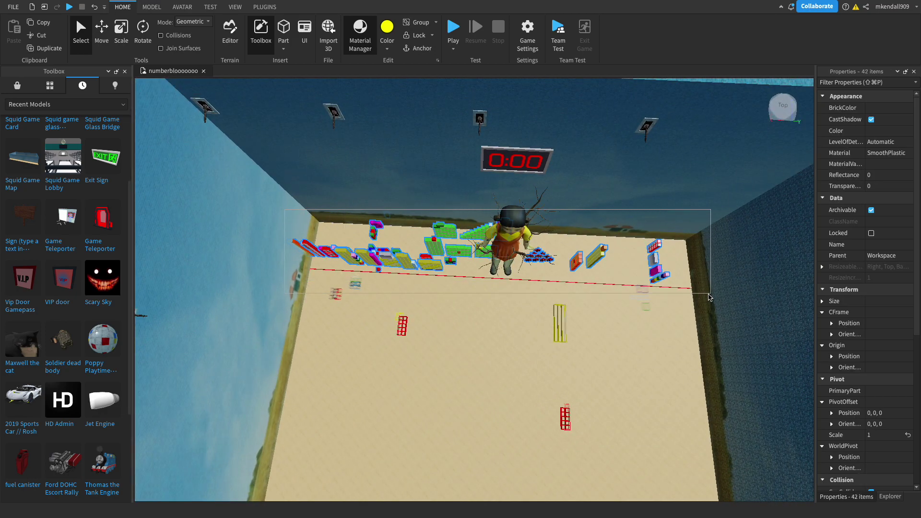
{"action": "left_click_drag", "start_coordinate": [543, 254], "coordinate": [555, 343]}
{"action": "left_click_drag", "start_coordinate": [687, 228], "coordinate": [180, 296]}
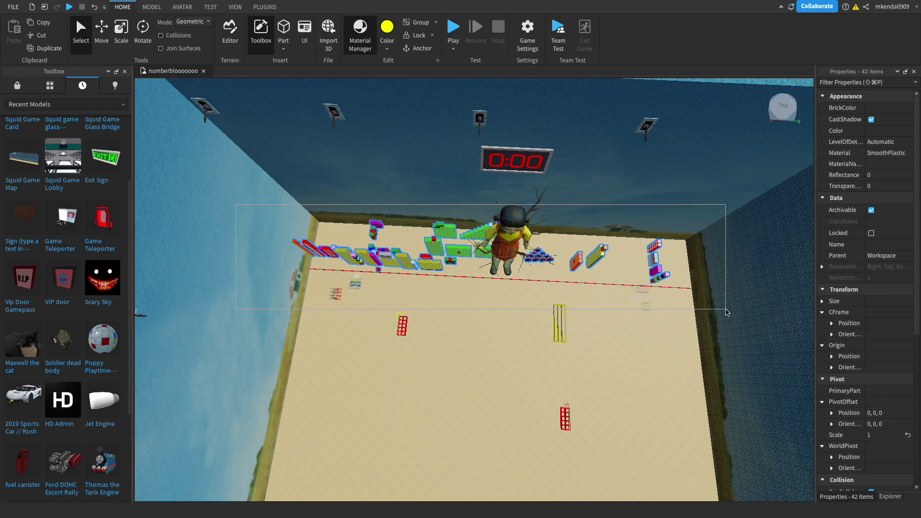
Move the selected survivors out of the sand arena to the bunk-bed dormitory.
{"action": "key", "text": "w"}
{"action": "right_click_drag", "start_coordinate": [553, 242], "coordinate": [557, 243]}
{"action": "key", "text": "s"}
{"action": "right_click_drag", "start_coordinate": [602, 278], "coordinate": [602, 278]}
{"action": "key", "text": "s"}
{"action": "left_click", "coordinate": [102, 33]}
{"action": "right_click_drag", "start_coordinate": [398, 177], "coordinate": [397, 181]}
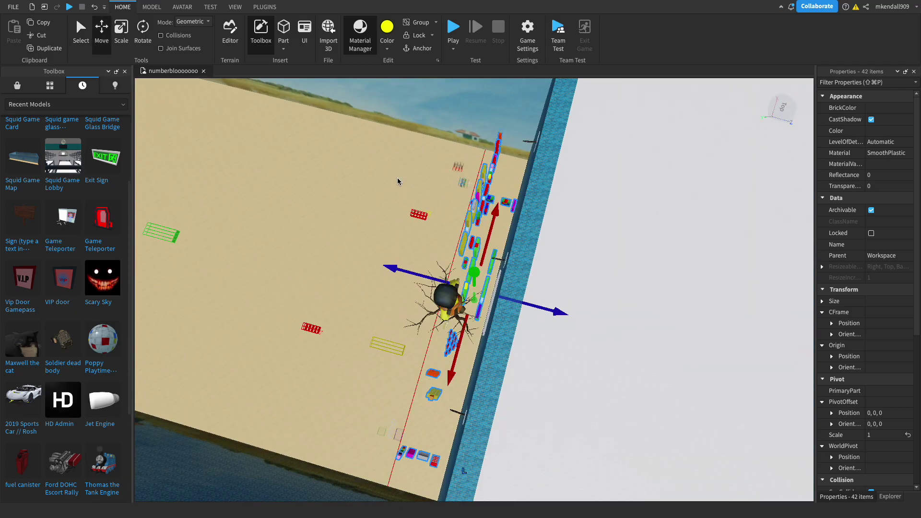
{"action": "left_click_drag", "start_coordinate": [559, 312], "coordinate": [593, 344]}
{"action": "key", "text": "a"}
{"action": "right_click_drag", "start_coordinate": [593, 343], "coordinate": [528, 326]}
{"action": "left_click_drag", "start_coordinate": [528, 327], "coordinate": [483, 301]}
{"action": "key", "text": "w"}
{"action": "key", "text": "a"}
{"action": "key", "text": "w"}
{"action": "right_click_drag", "start_coordinate": [483, 301], "coordinate": [483, 301]}
{"action": "key", "text": "w"}
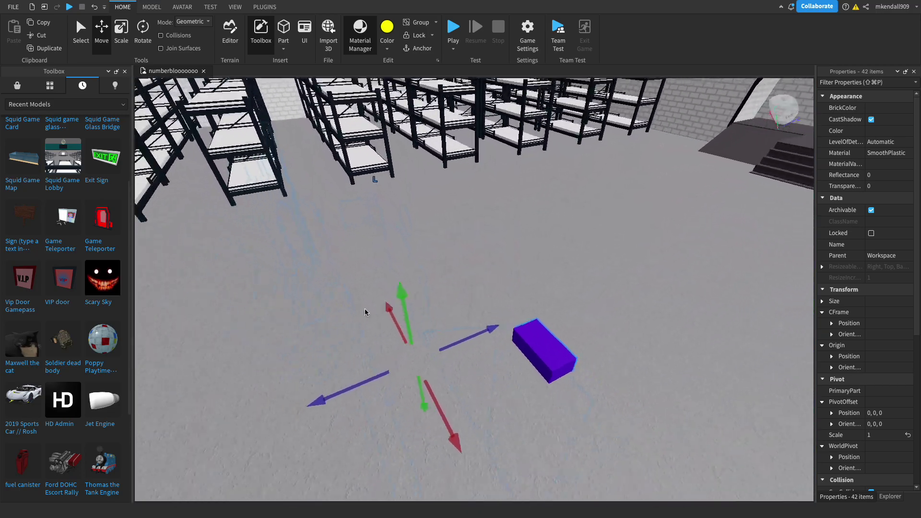
Adjust the selected group's height and position so the survivors stand on the dormitory floor.
{"action": "key", "text": "s"}
{"action": "key", "text": "w"}
{"action": "right_click_drag", "start_coordinate": [423, 301], "coordinate": [430, 298]}
{"action": "key", "text": "s"}
{"action": "key", "text": "w"}
{"action": "left_click_drag", "start_coordinate": [416, 334], "coordinate": [413, 329]}
{"action": "right_click_drag", "start_coordinate": [413, 329], "coordinate": [413, 329]}
{"action": "key", "text": "w"}
{"action": "left_click_drag", "start_coordinate": [413, 329], "coordinate": [415, 366]}
{"action": "right_click_drag", "start_coordinate": [416, 366], "coordinate": [415, 366]}
{"action": "left_click_drag", "start_coordinate": [416, 366], "coordinate": [411, 364]}
{"action": "right_click_drag", "start_coordinate": [412, 365], "coordinate": [411, 365]}
{"action": "left_click_drag", "start_coordinate": [411, 364], "coordinate": [360, 346]}
{"action": "right_click_drag", "start_coordinate": [360, 345], "coordinate": [360, 346]}
{"action": "key", "text": "s"}
{"action": "left_click_drag", "start_coordinate": [360, 345], "coordinate": [411, 364]}
{"action": "right_click_drag", "start_coordinate": [411, 364], "coordinate": [412, 364]}
Shift the group of survivors across the dormitory into place among the rows of bunk beds.
{"action": "left_click_drag", "start_coordinate": [411, 364], "coordinate": [410, 416]}
{"action": "right_click_drag", "start_coordinate": [410, 417], "coordinate": [410, 417]}
{"action": "left_click_drag", "start_coordinate": [410, 416], "coordinate": [596, 421]}
{"action": "right_click_drag", "start_coordinate": [595, 420], "coordinate": [595, 421]}
{"action": "key", "text": "w"}
{"action": "key", "text": "s"}
{"action": "left_click", "coordinate": [601, 422]}
{"action": "right_click_drag", "start_coordinate": [525, 214], "coordinate": [524, 214]}
{"action": "left_click_drag", "start_coordinate": [520, 183], "coordinate": [181, 402]}
{"action": "left_click_drag", "start_coordinate": [228, 379], "coordinate": [208, 395]}
{"action": "right_click_drag", "start_coordinate": [208, 396], "coordinate": [208, 396]}
{"action": "left_click_drag", "start_coordinate": [207, 396], "coordinate": [336, 262]}
{"action": "right_click_drag", "start_coordinate": [494, 289], "coordinate": [494, 289]}
Unlock the dormitory model at its Players Remaining board and select it.
{"action": "key", "text": "w"}
{"action": "key", "text": "w"}
{"action": "left_click", "coordinate": [495, 289]}
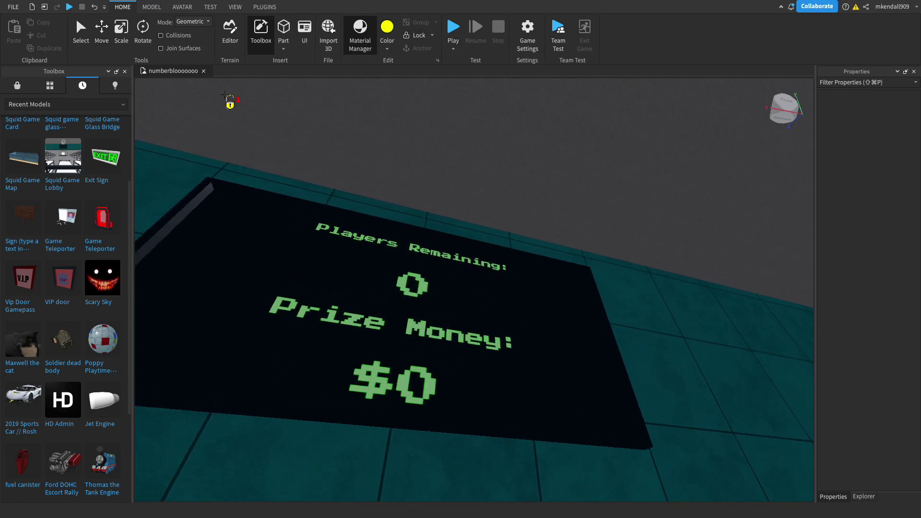
{"action": "left_click", "coordinate": [637, 288]}
{"action": "left_click", "coordinate": [734, 263]}
{"action": "left_click", "coordinate": [663, 267]}
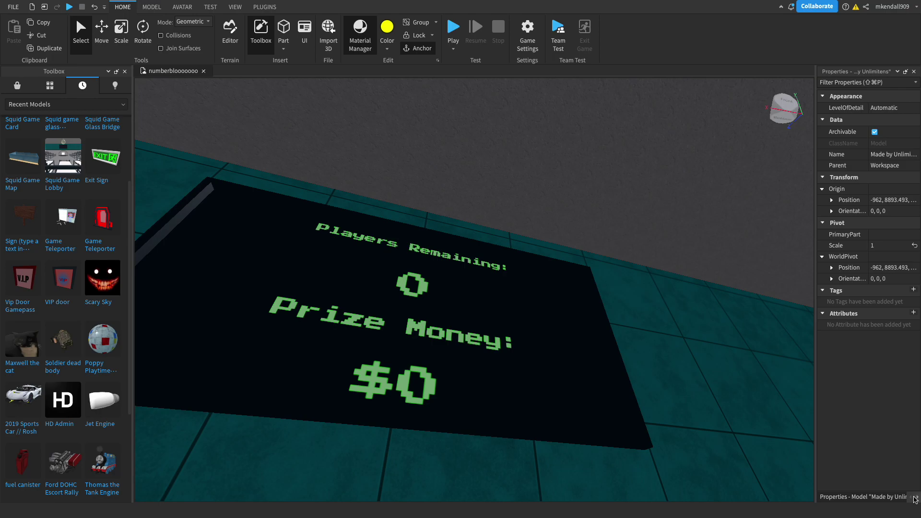
Clear the Explorer filter, expand the selected dormitory model and look through its parts for the scoreboard.
{"action": "left_click", "coordinate": [895, 497]}
{"action": "right_click_drag", "start_coordinate": [637, 244], "coordinate": [638, 245]}
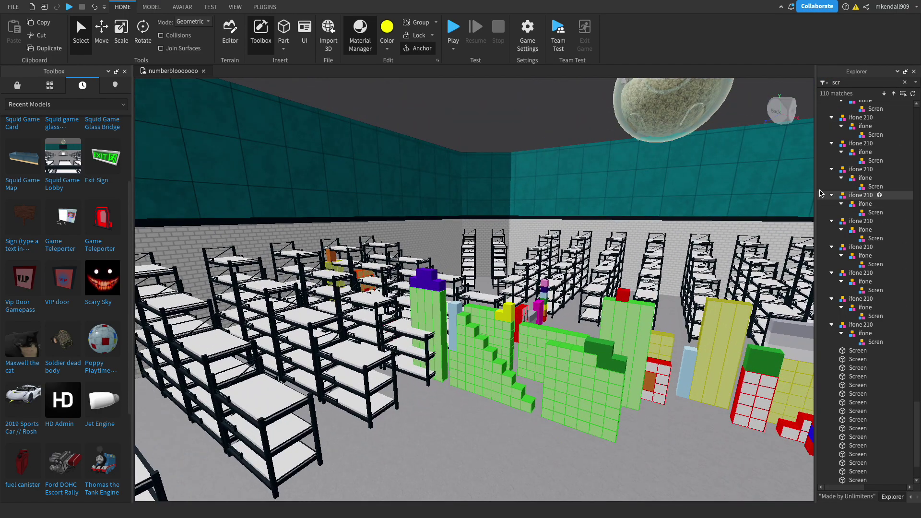
{"action": "right_click_drag", "start_coordinate": [585, 198], "coordinate": [567, 192]}
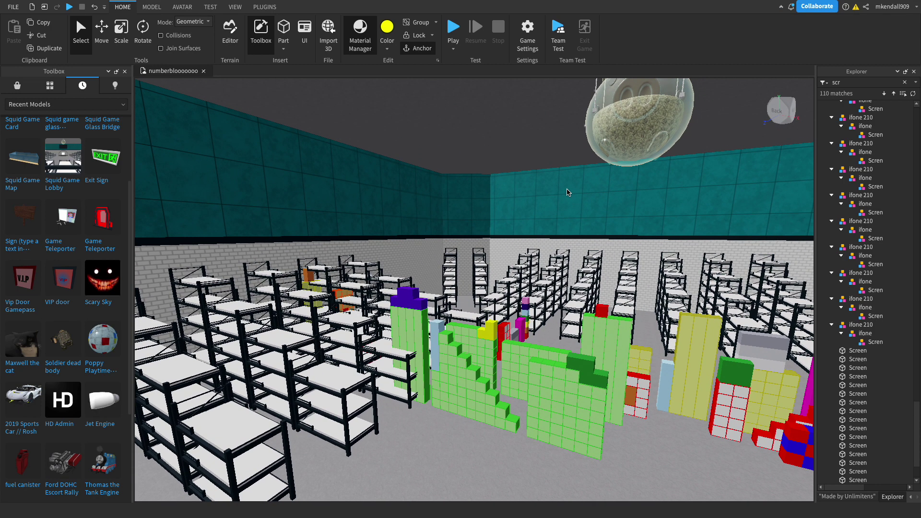
{"action": "scroll", "coordinate": [884, 171], "scroll_direction": "down", "scroll_amount": 1}
{"action": "scroll", "coordinate": [886, 170], "scroll_direction": "up", "scroll_amount": 16}
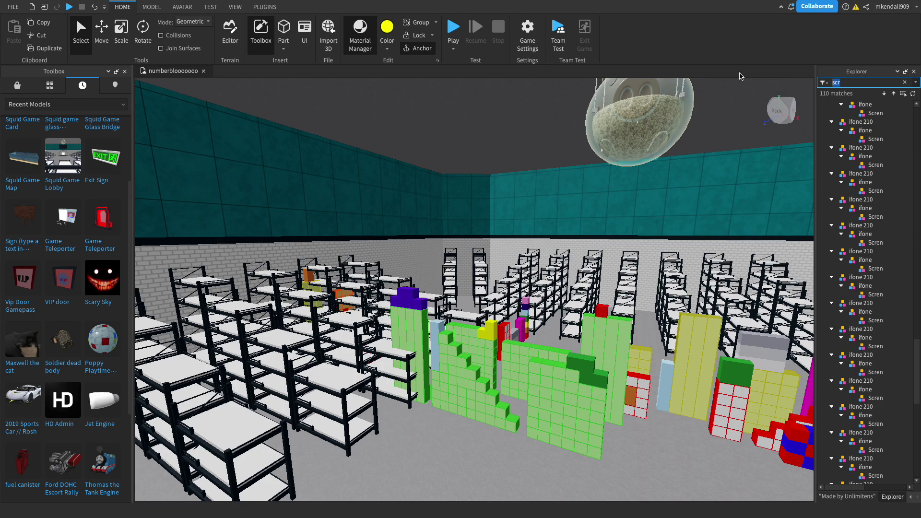
{"action": "key", "text": "BackSpace"}
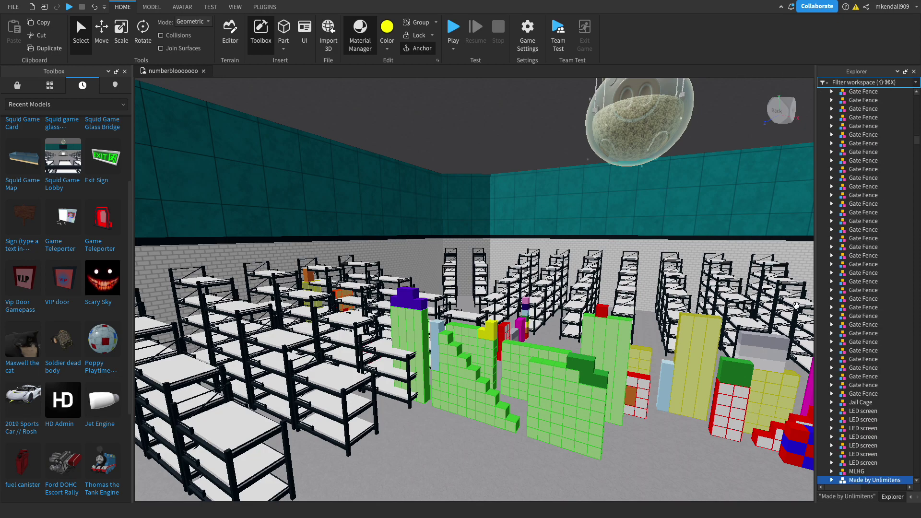
{"action": "scroll", "coordinate": [861, 375], "scroll_direction": "down", "scroll_amount": 5}
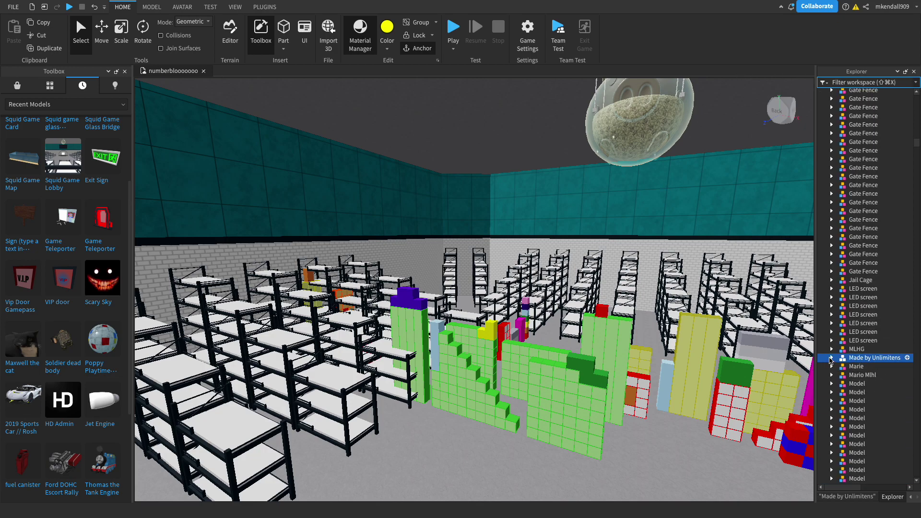
{"action": "left_click", "coordinate": [831, 358]}
{"action": "scroll", "coordinate": [840, 360], "scroll_direction": "down", "scroll_amount": 10}
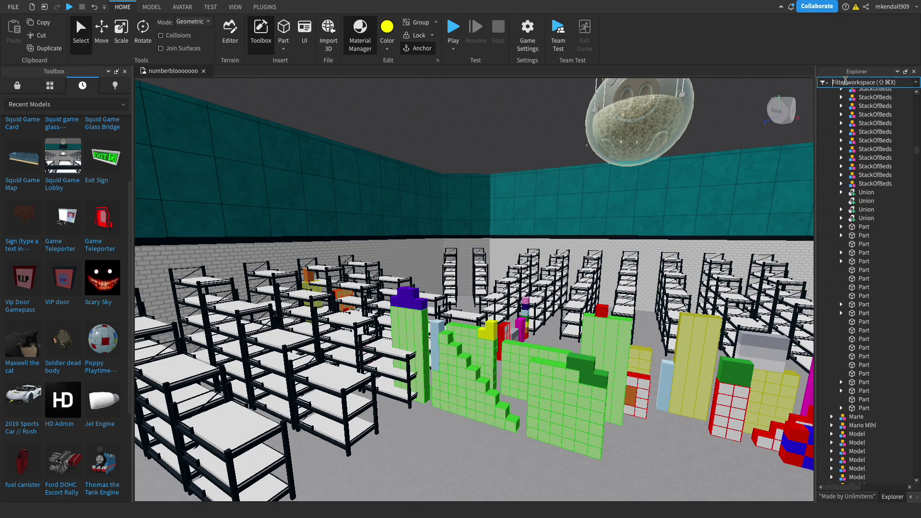
Filter the workspace for "screen", inspect the RGB screen tv model and return the view to the dormitory.
{"action": "left_click", "coordinate": [845, 82]}
{"action": "type", "text": "screen"}
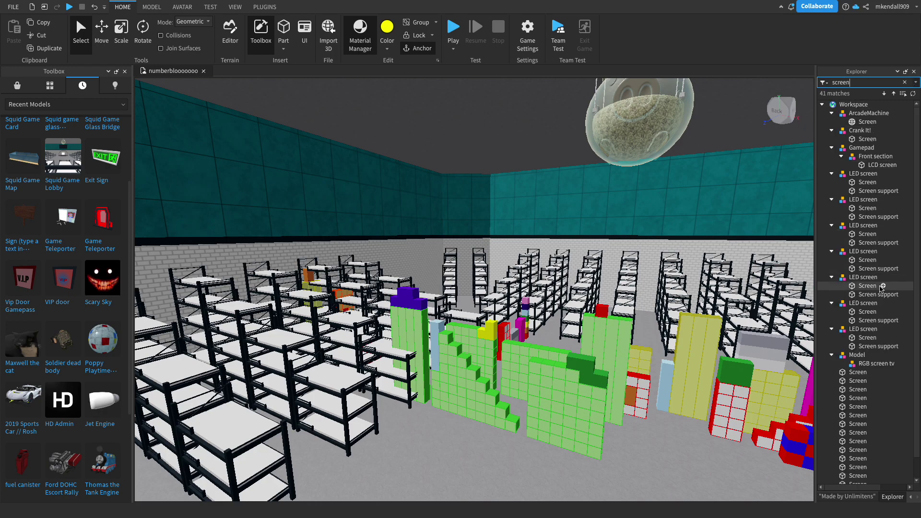
{"action": "scroll", "coordinate": [882, 291], "scroll_direction": "down", "scroll_amount": 1}
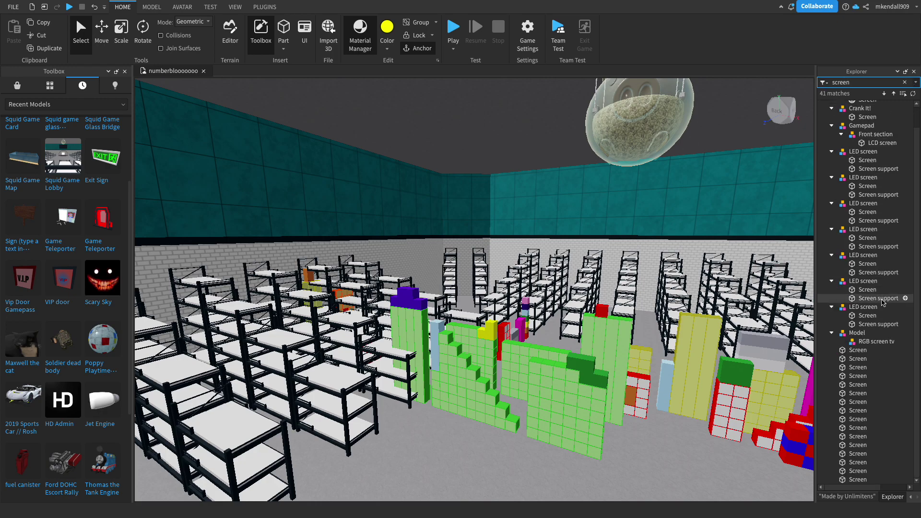
{"action": "key", "text": "f"}
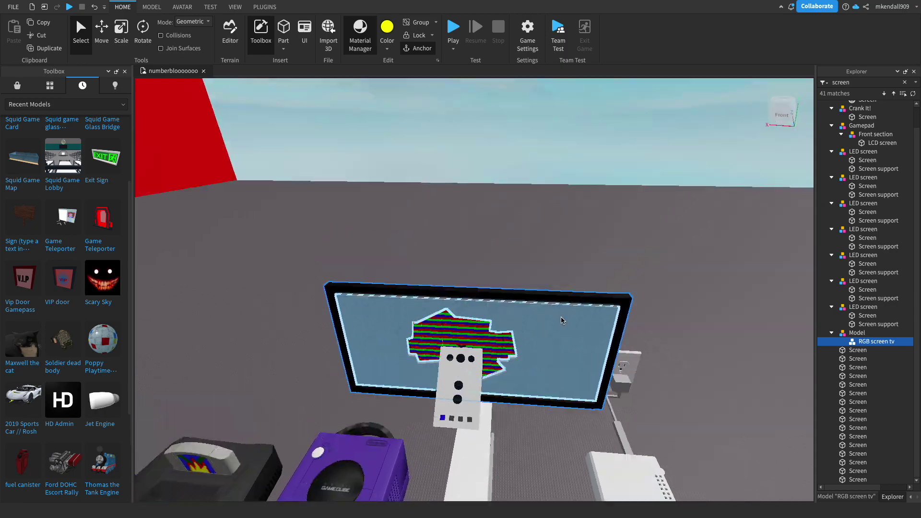
{"action": "right_click_drag", "start_coordinate": [561, 317], "coordinate": [561, 317]}
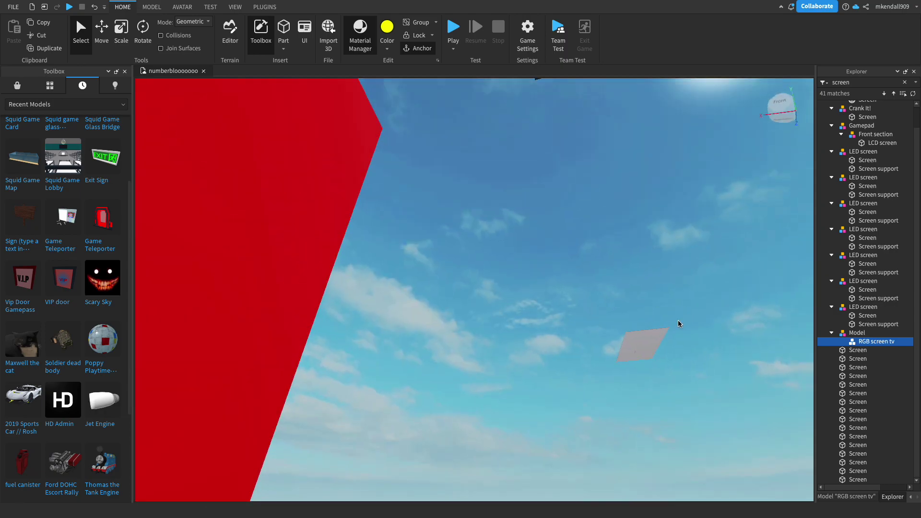
{"action": "left_click_drag", "start_coordinate": [614, 365], "coordinate": [608, 370]}
{"action": "key", "text": "f"}
{"action": "scroll", "coordinate": [606, 373], "scroll_direction": "up", "scroll_amount": 10}
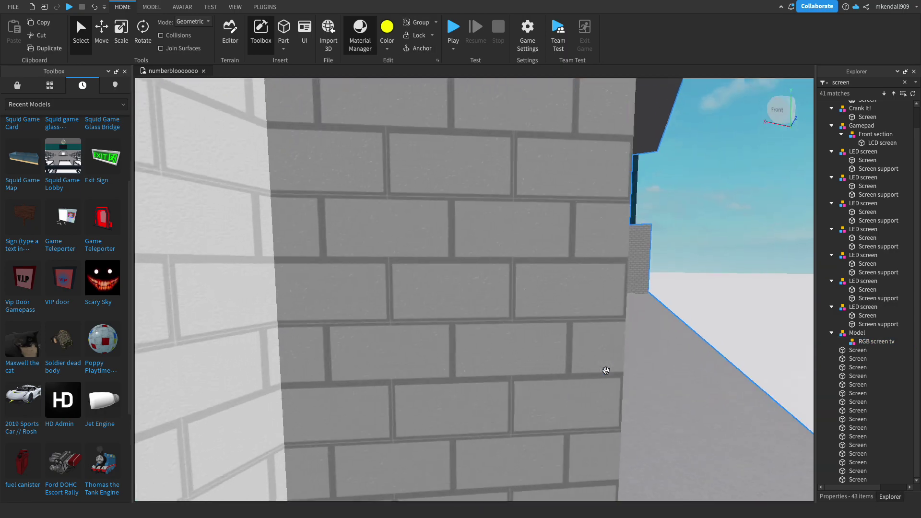
{"action": "scroll", "coordinate": [606, 370], "scroll_direction": "up", "scroll_amount": 3}
{"action": "scroll", "coordinate": [882, 286], "scroll_direction": "up", "scroll_amount": 2}
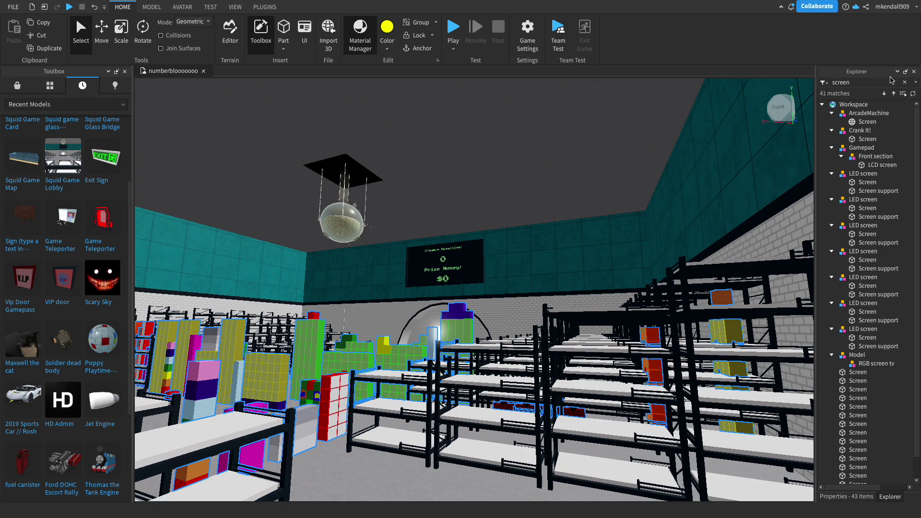
Filter the workspace for "GUI" and look through the listed SurfaceGui objects for the dormitory scoreboard's display.
{"action": "left_click", "coordinate": [904, 83]}
{"action": "type", "text": "scr"}
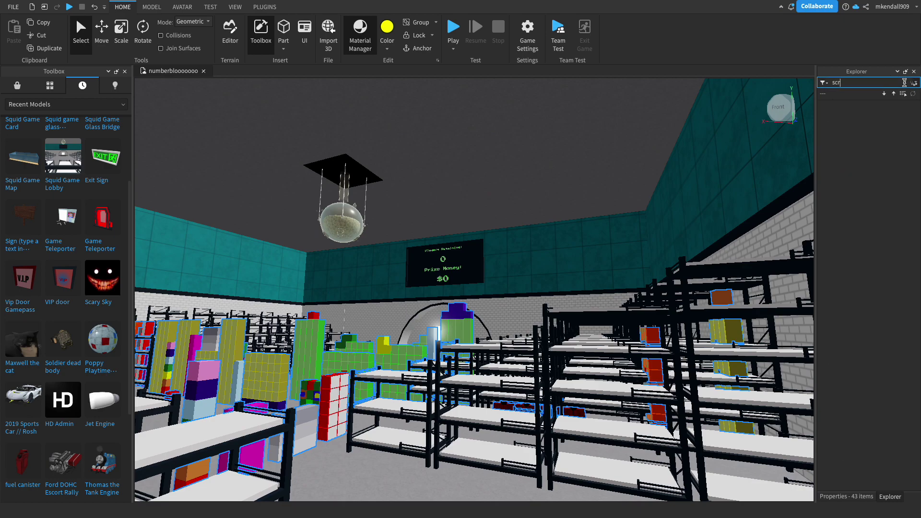
{"action": "type", "text": "eeng"}
{"action": "key", "text": "BackSpace"}
{"action": "key", "text": "BackSpace"}
{"action": "key", "text": "BackSpace"}
{"action": "key", "text": "BackSpace"}
{"action": "type", "text": "GUI"}
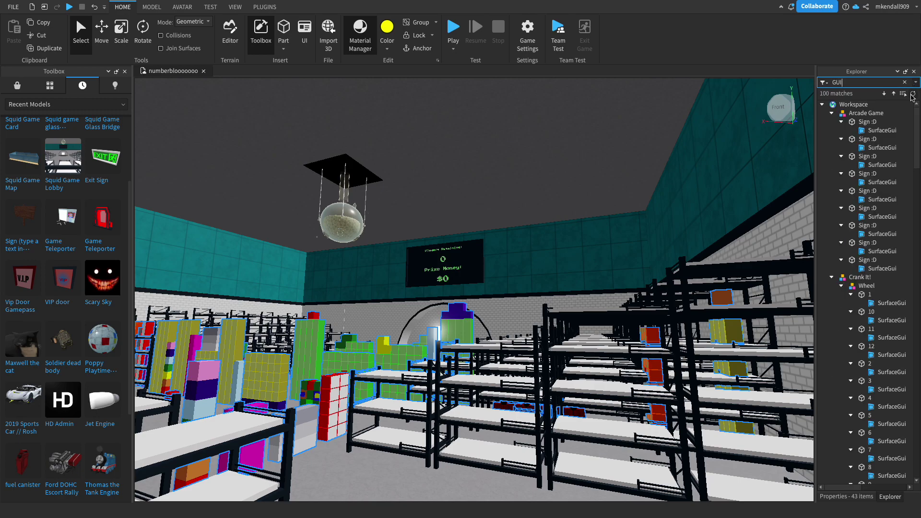
{"action": "left_click", "coordinate": [872, 122]}
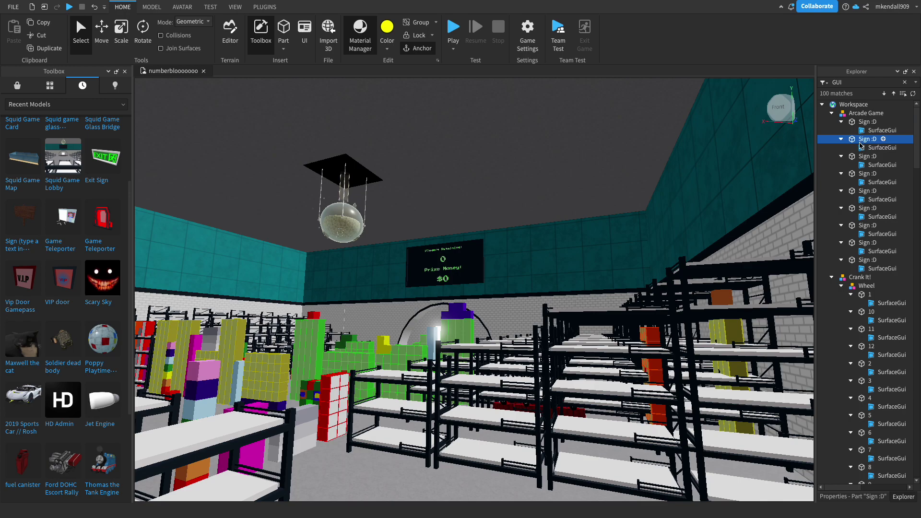
{"action": "scroll", "coordinate": [865, 313], "scroll_direction": "down", "scroll_amount": 10}
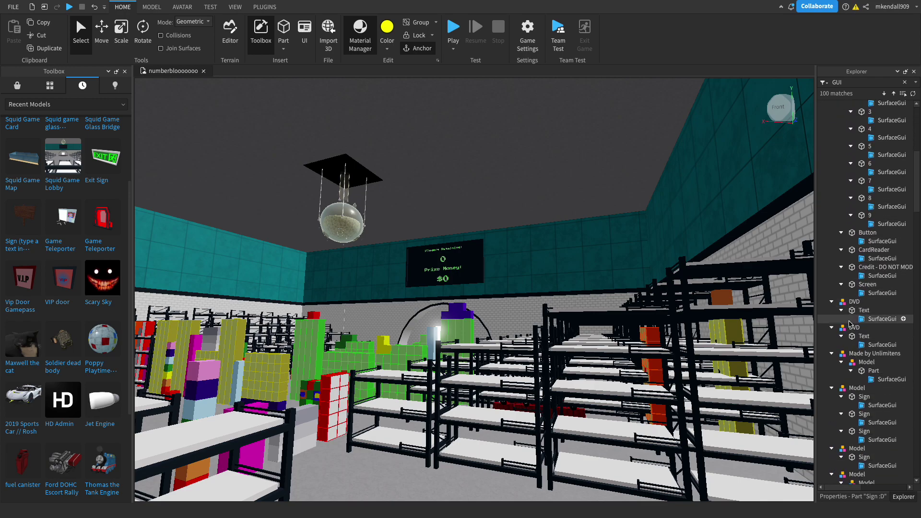
{"action": "scroll", "coordinate": [850, 326], "scroll_direction": "down", "scroll_amount": 1}
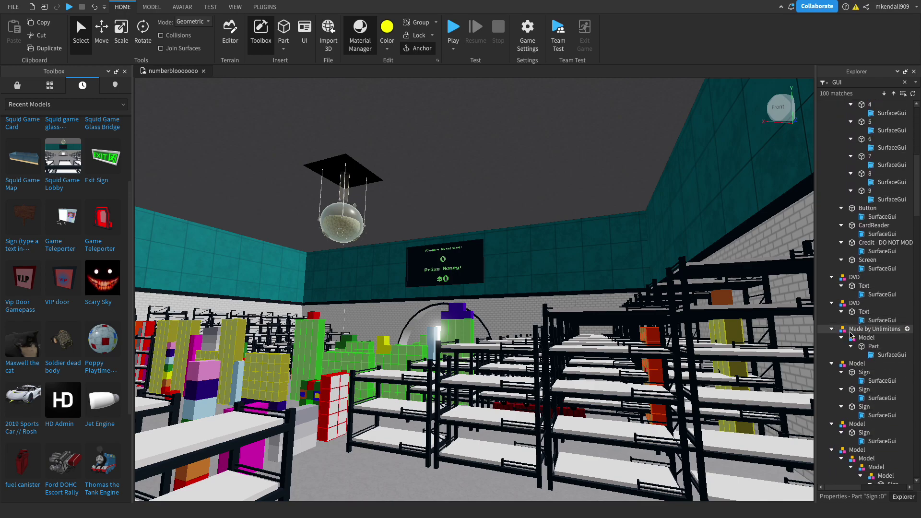
{"action": "left_click", "coordinate": [874, 355]}
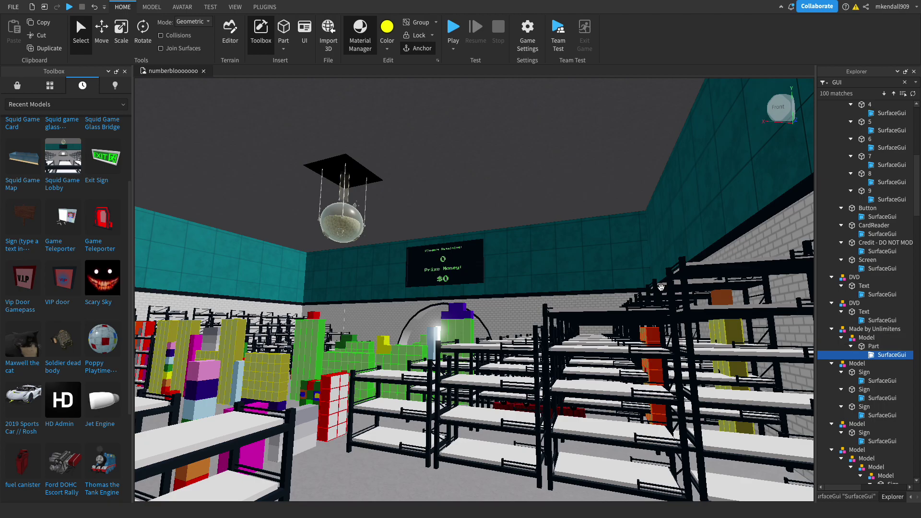
View the scoreboard up close, then filter the workspace for "text" and look through the results for its text labels.
{"action": "scroll", "coordinate": [507, 251], "scroll_direction": "down", "scroll_amount": 4}
{"action": "scroll", "coordinate": [507, 252], "scroll_direction": "up", "scroll_amount": 10}
{"action": "right_click_drag", "start_coordinate": [507, 251], "coordinate": [507, 251]}
{"action": "key", "text": "w"}
{"action": "scroll", "coordinate": [874, 388], "scroll_direction": "down", "scroll_amount": 3}
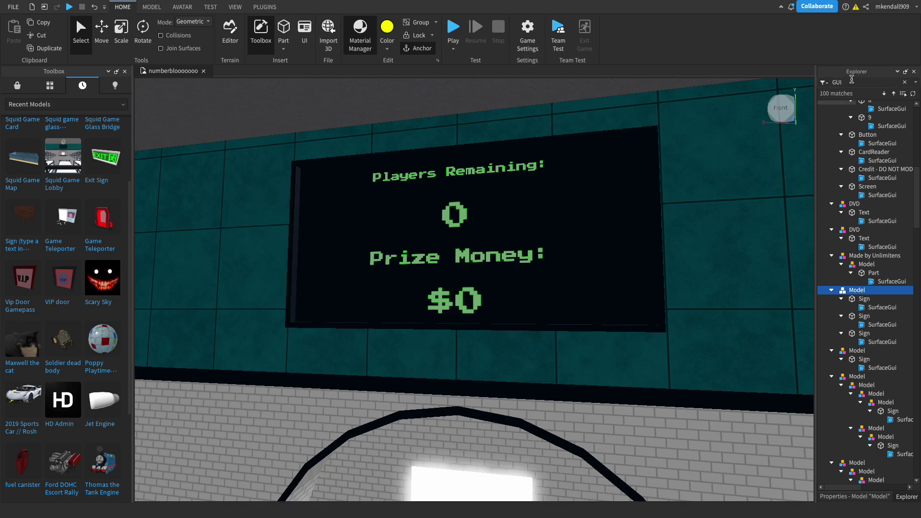
{"action": "left_click", "coordinate": [903, 83]}
{"action": "type", "text": "text"}
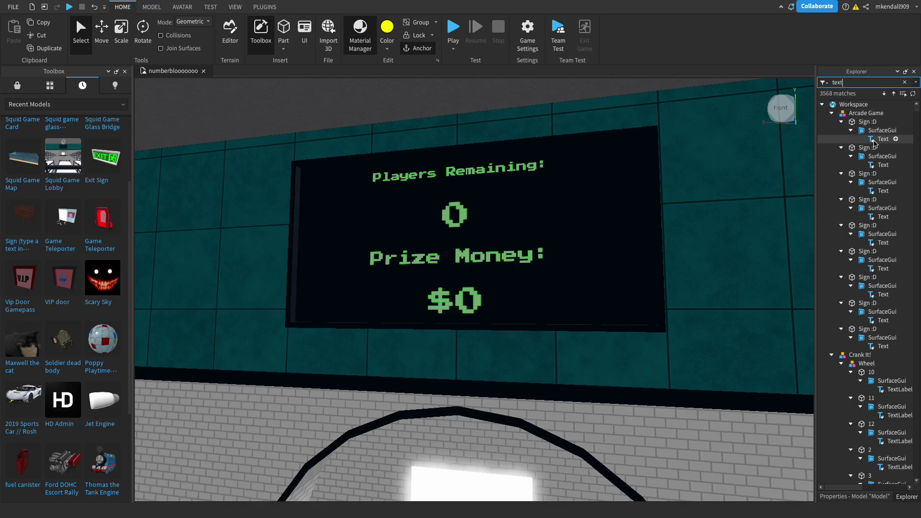
{"action": "scroll", "coordinate": [871, 242], "scroll_direction": "down", "scroll_amount": 20}
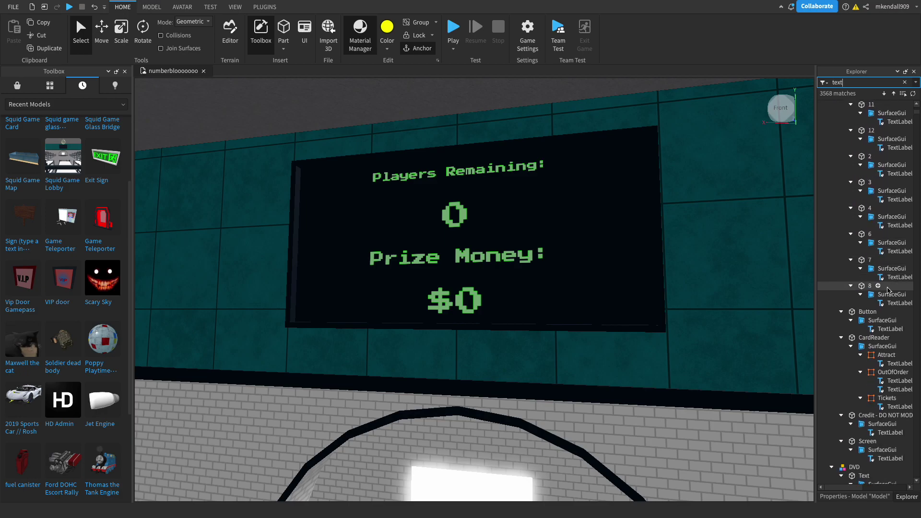
{"action": "scroll", "coordinate": [901, 347], "scroll_direction": "down", "scroll_amount": 1}
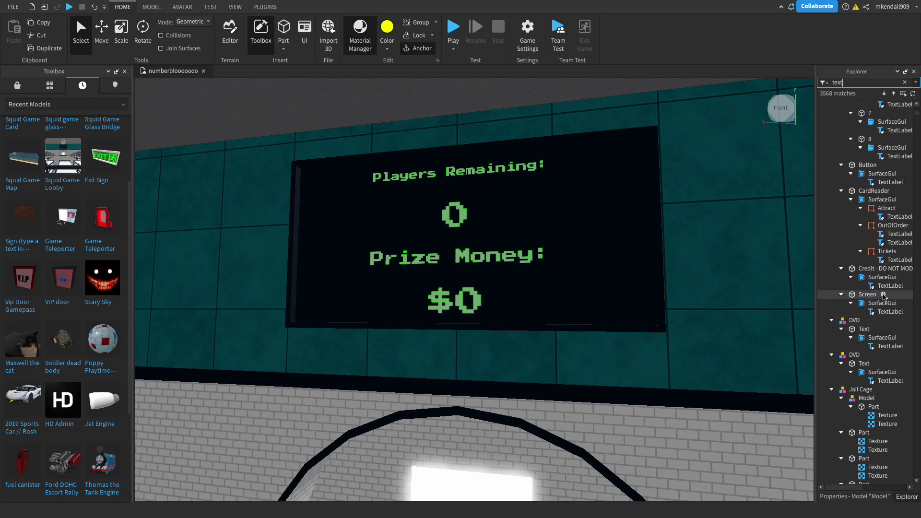
{"action": "scroll", "coordinate": [885, 272], "scroll_direction": "down", "scroll_amount": 5}
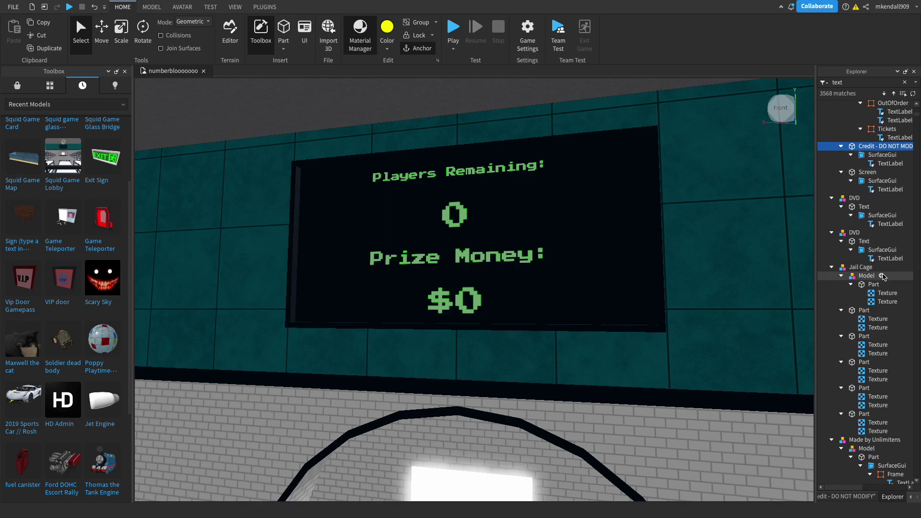
{"action": "scroll", "coordinate": [884, 276], "scroll_direction": "down", "scroll_amount": 3}
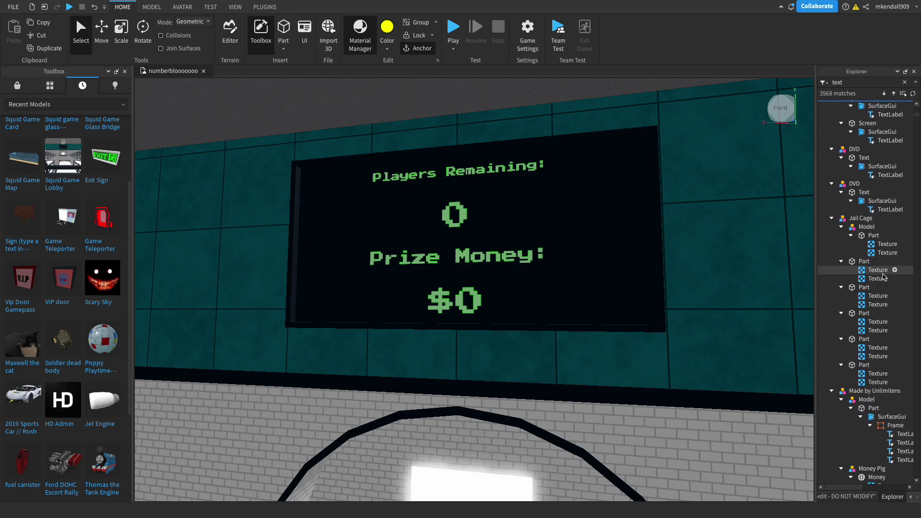
Set the scoreboard's text label below Players Remaining to "idk haha".
{"action": "left_click", "coordinate": [867, 496]}
{"action": "scroll", "coordinate": [895, 372], "scroll_direction": "down", "scroll_amount": 5}
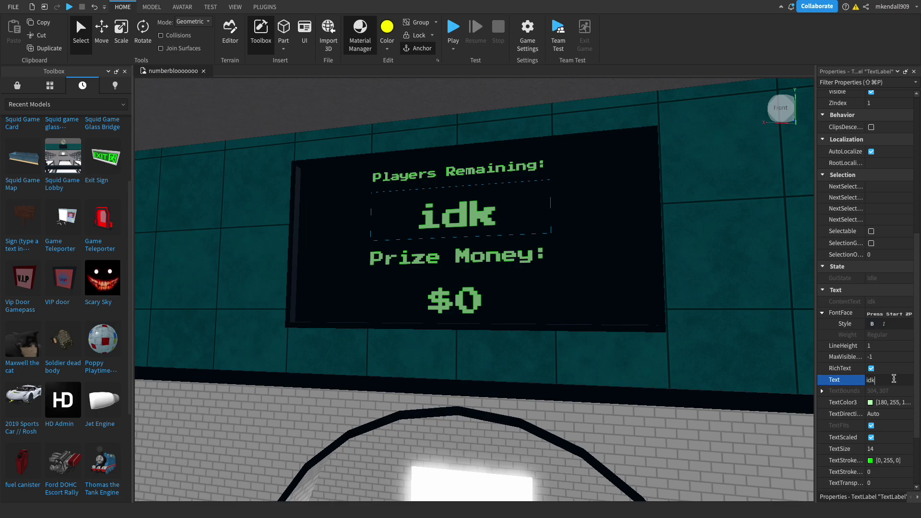
{"action": "key", "text": "Return"}
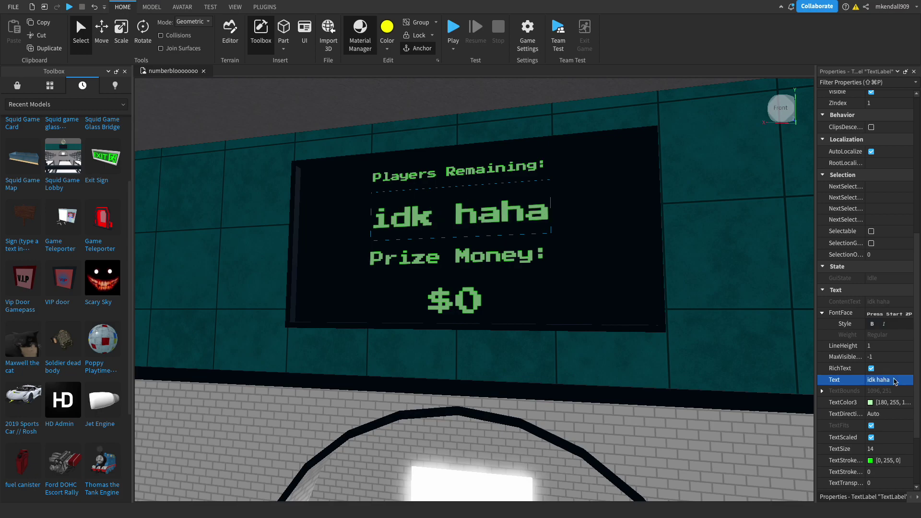
Select the scoreboard's label below Prize Money and set its text to "$10,000,000".
{"action": "left_click", "coordinate": [909, 499]}
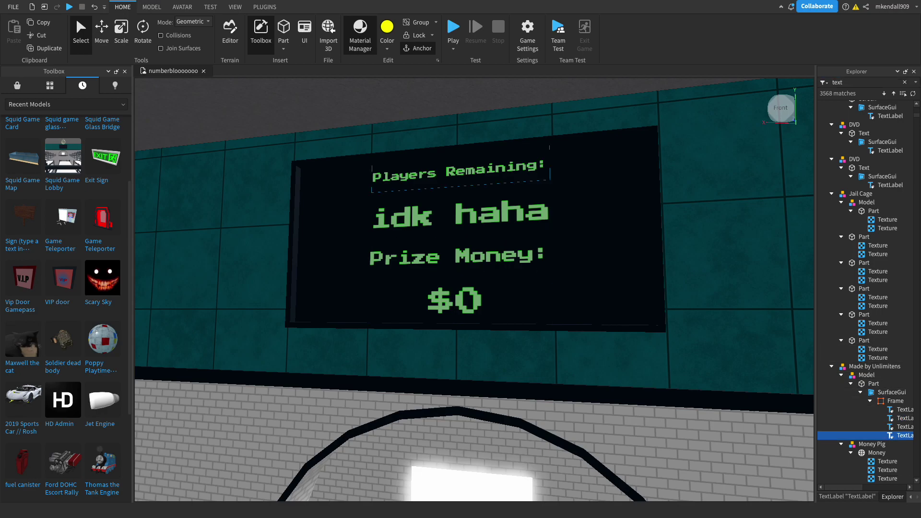
{"action": "left_click", "coordinate": [872, 499]}
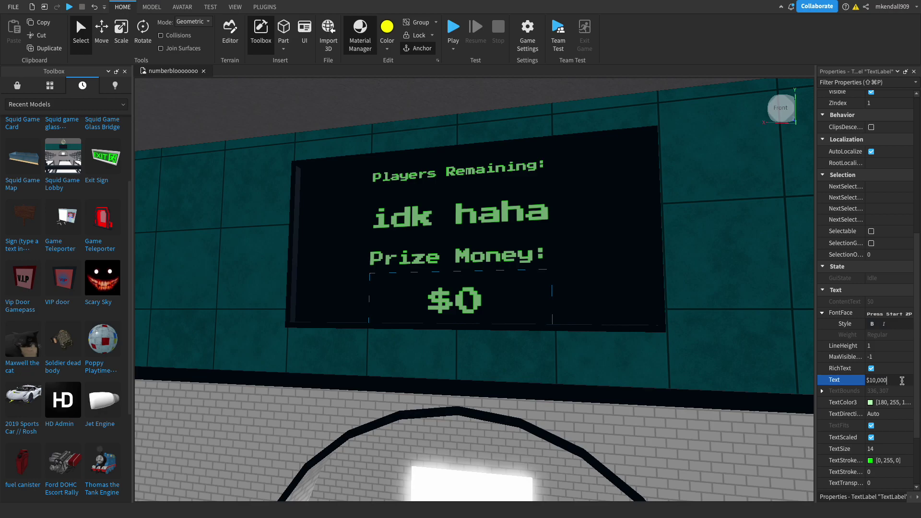
{"action": "right_click_drag", "start_coordinate": [581, 277], "coordinate": [677, 269]}
{"action": "key", "text": "w"}
{"action": "key", "text": "a"}
{"action": "key", "text": "w"}
{"action": "key", "text": "a"}
{"action": "key", "text": "s"}
{"action": "key", "text": "a"}
{"action": "key", "text": "f"}
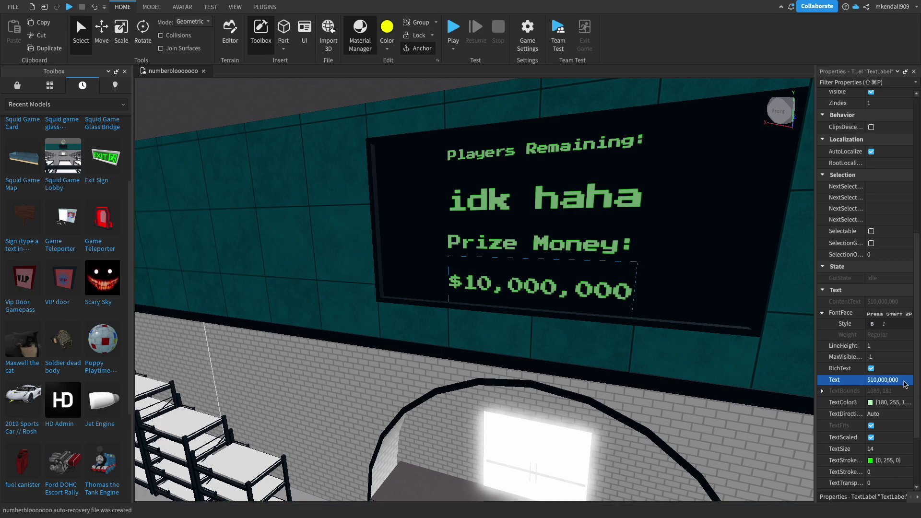
Replace the scoreboard's prize amount with "#IDK", correct it to "$IDK", and view the finished board.
{"action": "left_click", "coordinate": [896, 382]}
{"action": "type", "text": "#IDK"}
{"action": "key", "text": "Return"}
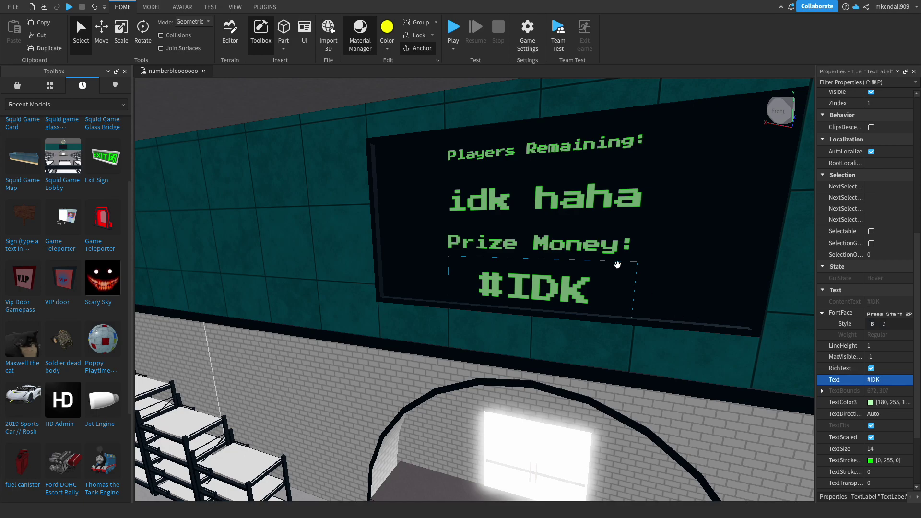
{"action": "key", "text": "f"}
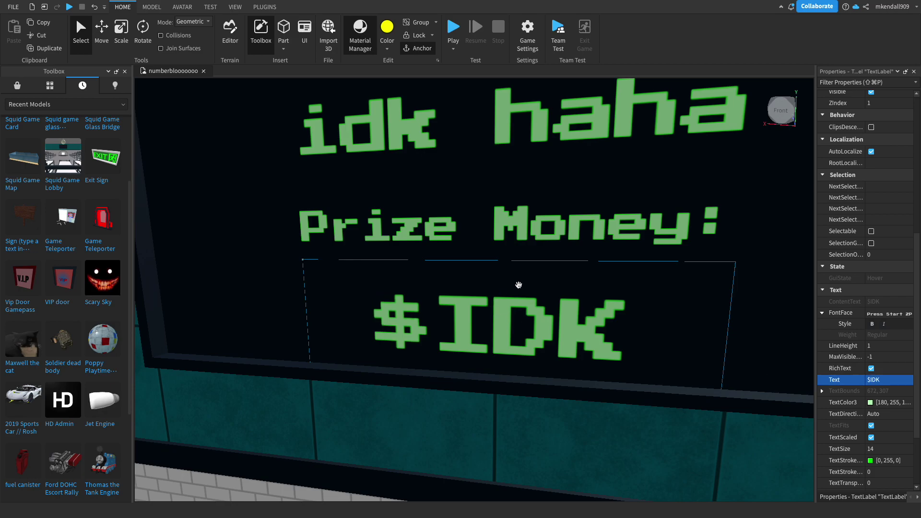
{"action": "left_click", "coordinate": [535, 286]}
{"action": "key", "text": "f"}
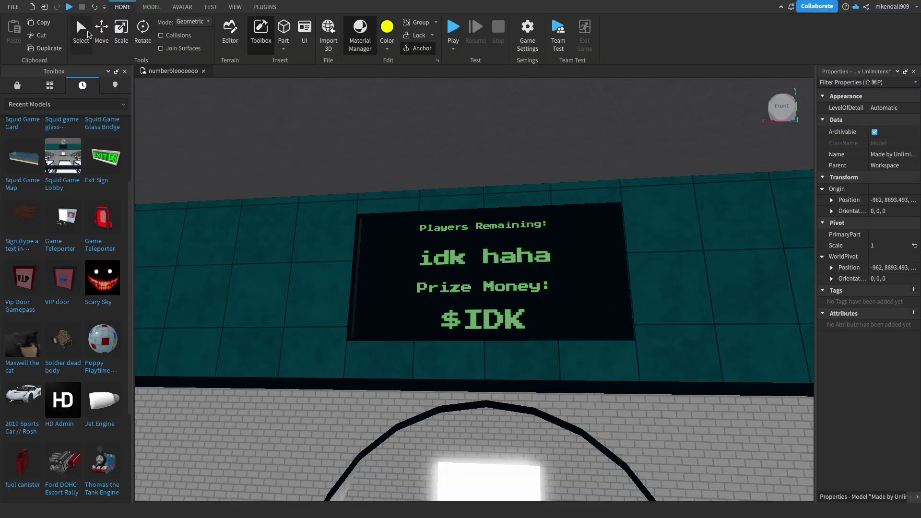
Deselect the scoreboard model and select the ten red guards standing between the dormitory bunk beds.
{"action": "left_click", "coordinate": [397, 282]}
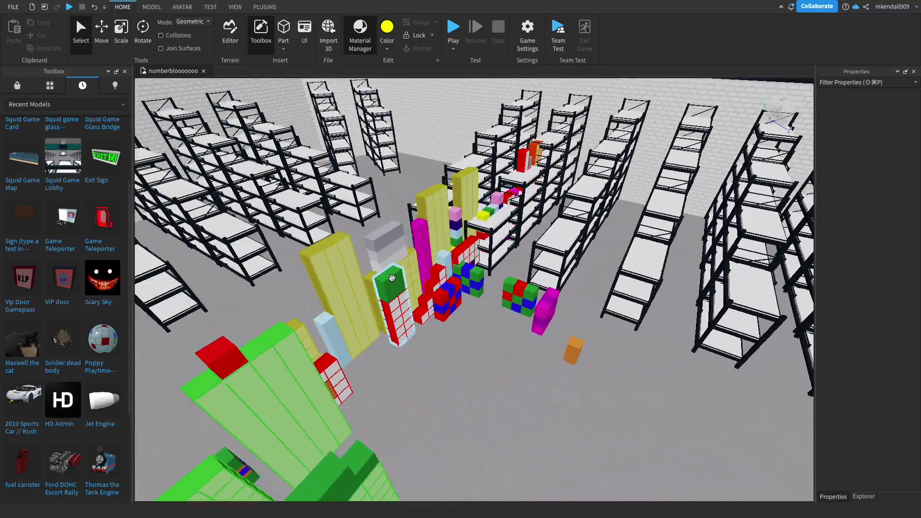
{"action": "scroll", "coordinate": [395, 276], "scroll_direction": "up", "scroll_amount": 5}
{"action": "right_click_drag", "start_coordinate": [458, 339], "coordinate": [458, 339]}
{"action": "key", "text": "w"}
{"action": "key", "text": "s"}
{"action": "key", "text": "w"}
{"action": "key", "text": "s"}
{"action": "left_click_drag", "start_coordinate": [410, 315], "coordinate": [492, 255]}
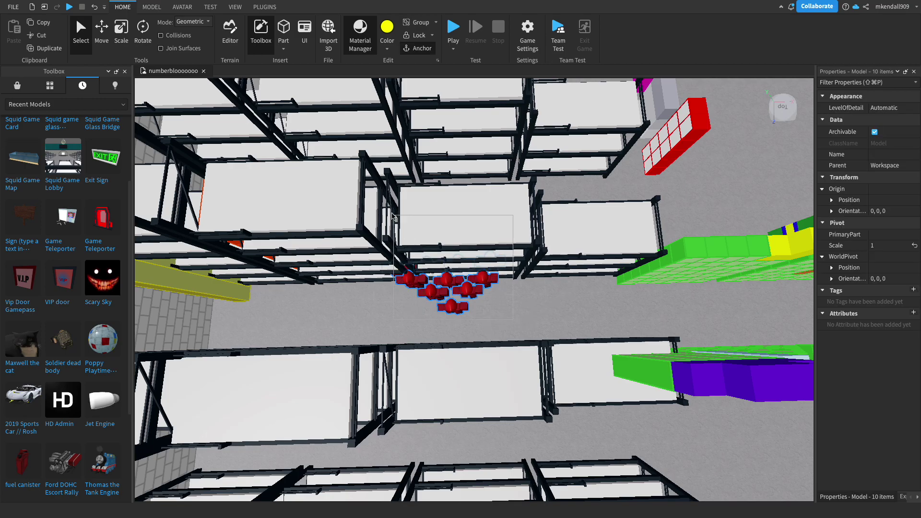
Move the ten guards onto the stepped platform in front of the glowing doors and rotate them to face the room.
{"action": "key", "text": "d"}
{"action": "left_click_drag", "start_coordinate": [454, 287], "coordinate": [567, 321]}
{"action": "right_click_drag", "start_coordinate": [568, 321], "coordinate": [568, 321]}
{"action": "left_click_drag", "start_coordinate": [567, 321], "coordinate": [568, 321]}
{"action": "key", "text": "r"}
{"action": "right_click_drag", "start_coordinate": [568, 321], "coordinate": [567, 321]}
{"action": "key", "text": "w"}
{"action": "key", "text": "r"}
{"action": "key", "text": "r"}
{"action": "key", "text": "r"}
{"action": "left_click_drag", "start_coordinate": [568, 321], "coordinate": [524, 264]}
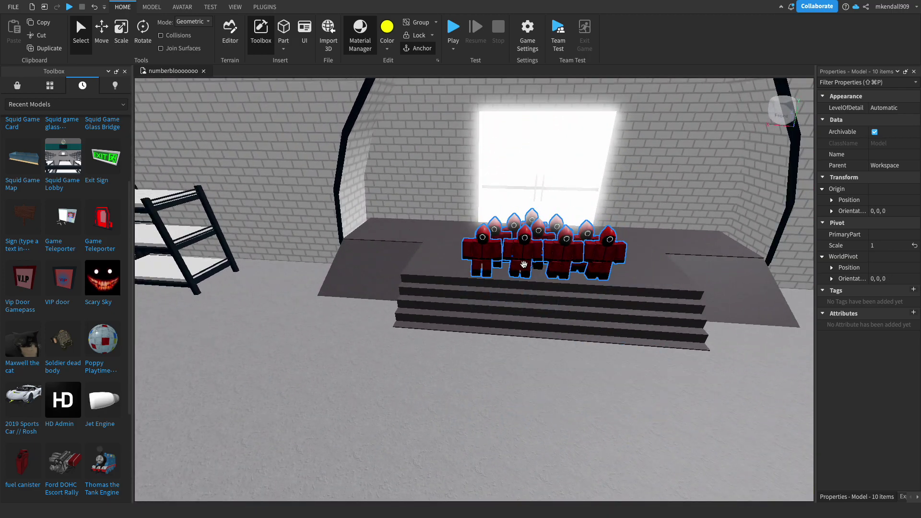
Adjust the guard group's position on the entrance platform and check it from the side.
{"action": "right_click_drag", "start_coordinate": [524, 264], "coordinate": [524, 265]}
{"action": "key", "text": "w"}
{"action": "left_click_drag", "start_coordinate": [559, 324], "coordinate": [452, 424]}
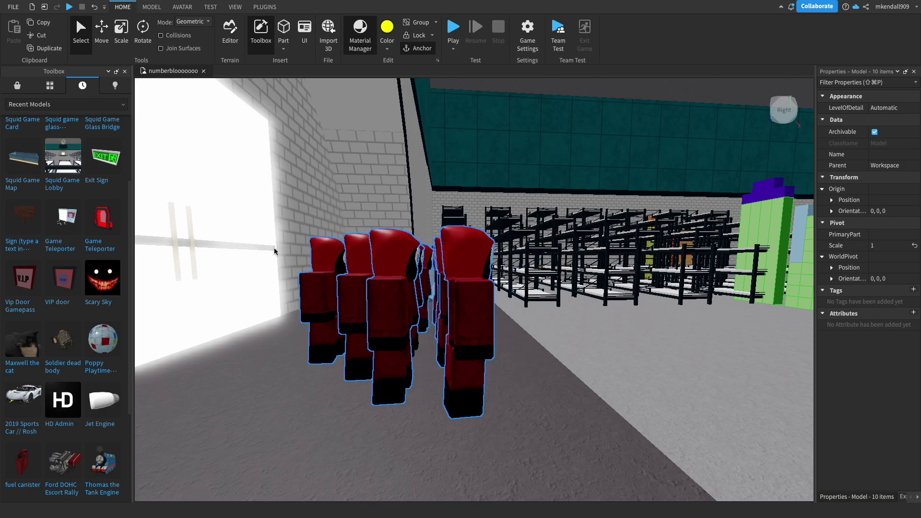
{"action": "key", "text": "a"}
{"action": "right_click_drag", "start_coordinate": [415, 249], "coordinate": [478, 316]}
Select the walled Squid Game arena model and raise it far above the eliminated numberblocks and doll.
{"action": "scroll", "coordinate": [478, 316], "scroll_direction": "down", "scroll_amount": 10}
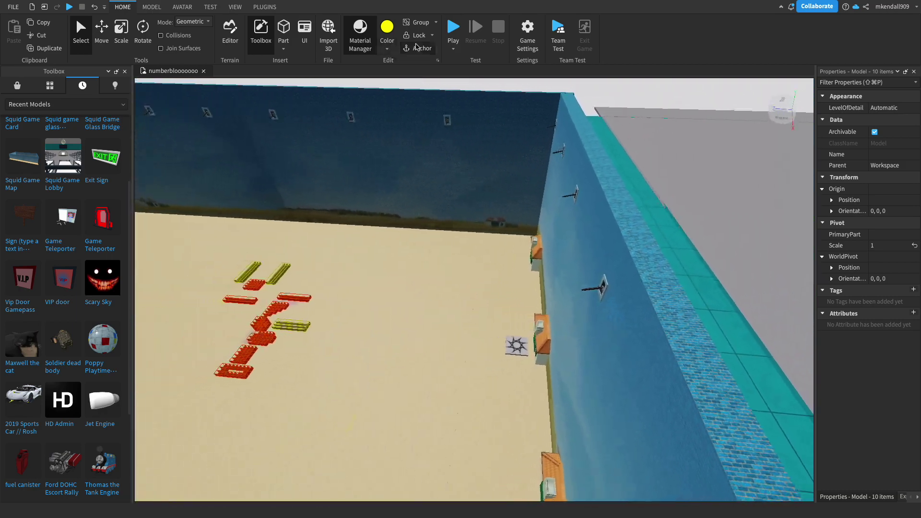
{"action": "key", "text": "s"}
{"action": "left_click", "coordinate": [101, 32]}
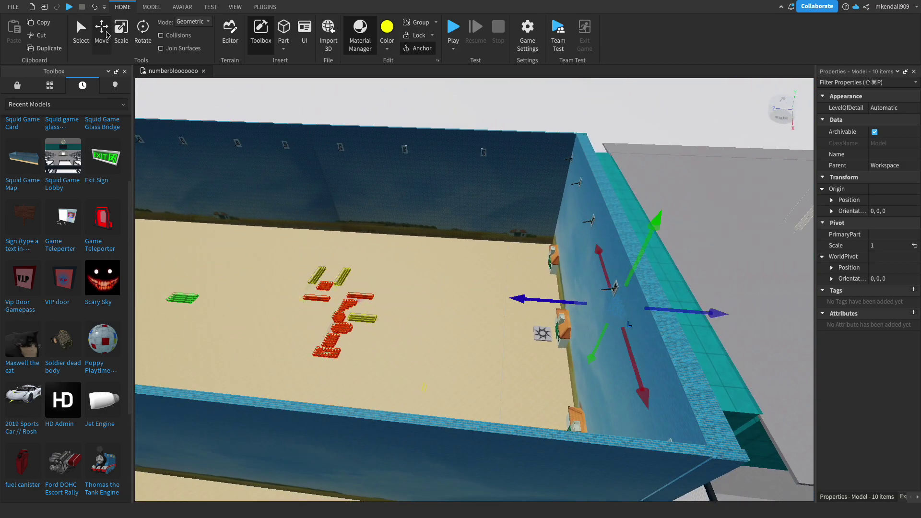
{"action": "left_click", "coordinate": [417, 282]}
{"action": "key", "text": "s"}
{"action": "left_click_drag", "start_coordinate": [189, 232], "coordinate": [470, 200]}
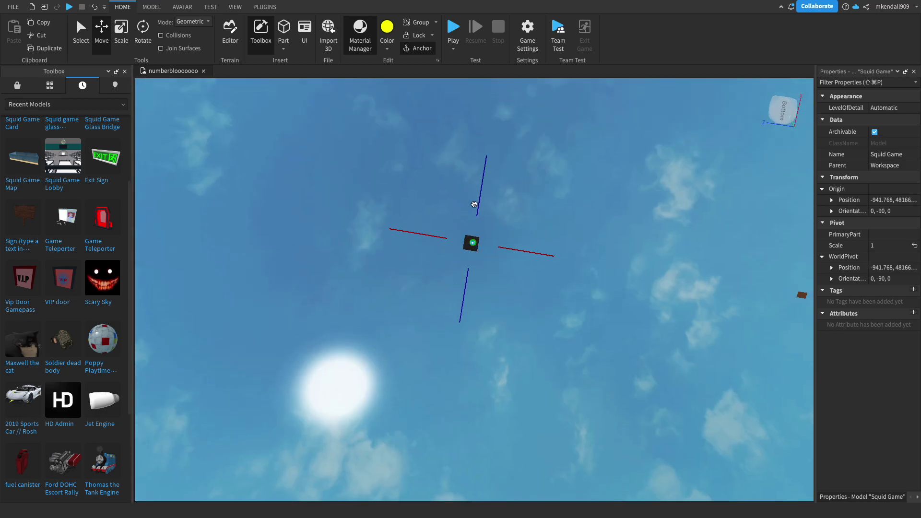
{"action": "left_click", "coordinate": [507, 246]}
Unlock the large white baseplate beneath the numberblocks and lock it again with the Lock Tool.
{"action": "right_click_drag", "start_coordinate": [507, 246], "coordinate": [512, 235]}
{"action": "key", "text": "w"}
{"action": "key", "text": "s"}
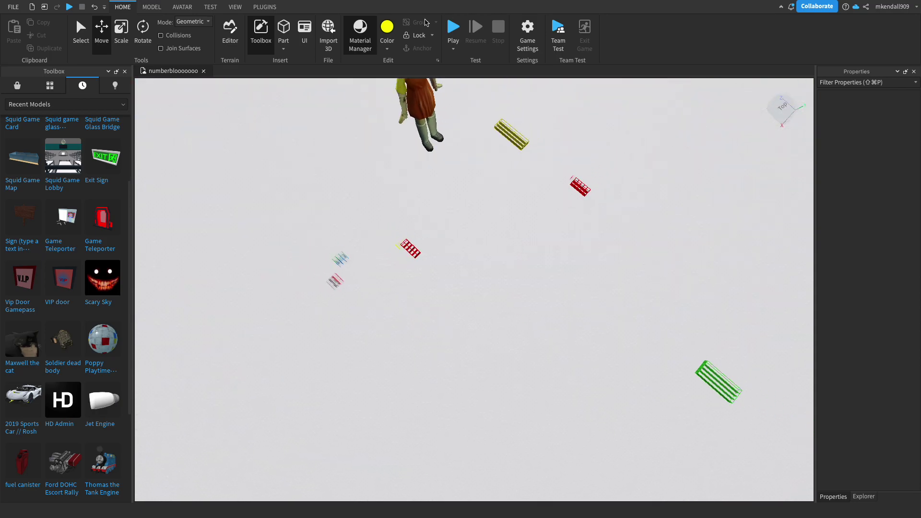
{"action": "scroll", "coordinate": [509, 202], "scroll_direction": "down", "scroll_amount": 3}
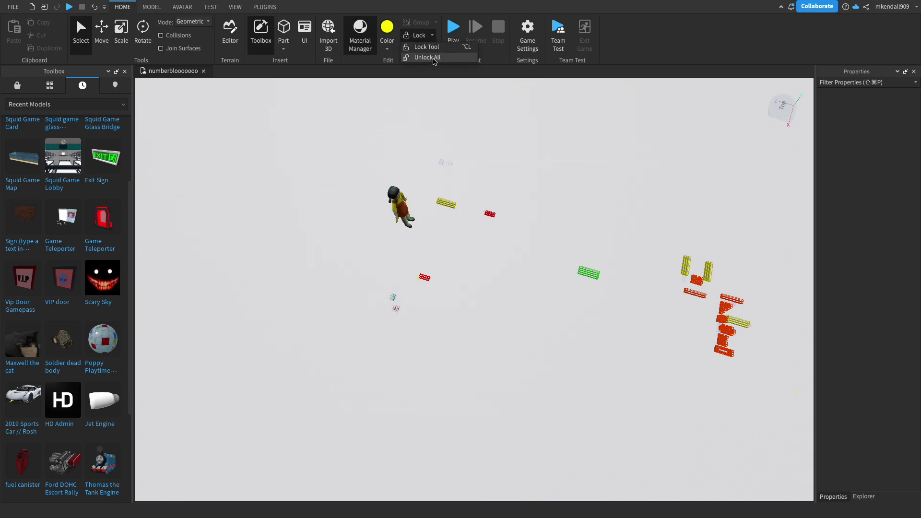
{"action": "left_click", "coordinate": [466, 136]}
{"action": "right_click_drag", "start_coordinate": [465, 150], "coordinate": [464, 151]}
{"action": "scroll", "coordinate": [464, 151], "scroll_direction": "up", "scroll_amount": 2}
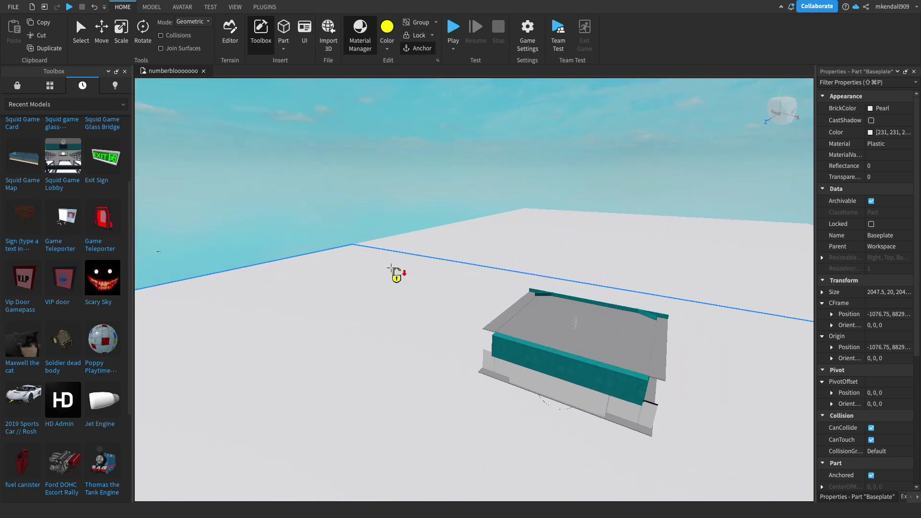
{"action": "right_click_drag", "start_coordinate": [506, 258], "coordinate": [504, 234]}
{"action": "key", "text": "w"}
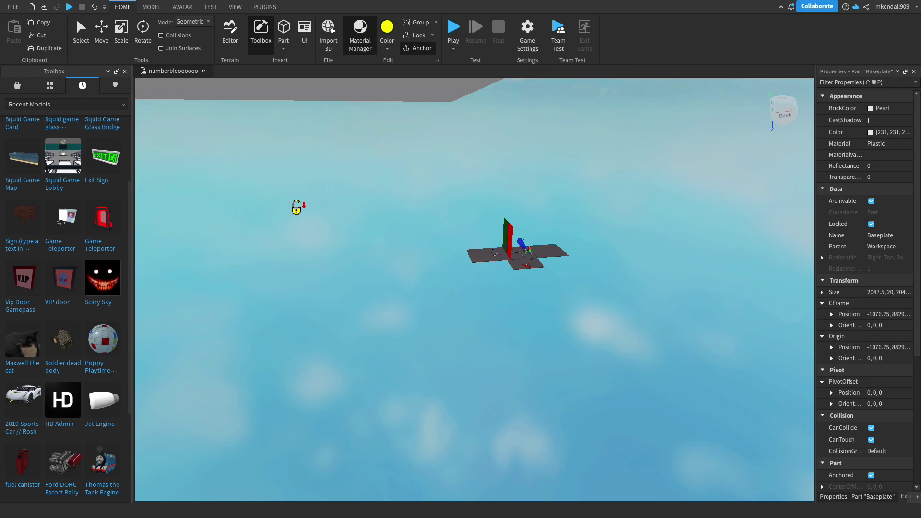
Inspect the distant build area around the tall red and green wall and the baseplate below it.
{"action": "left_click", "coordinate": [500, 249]}
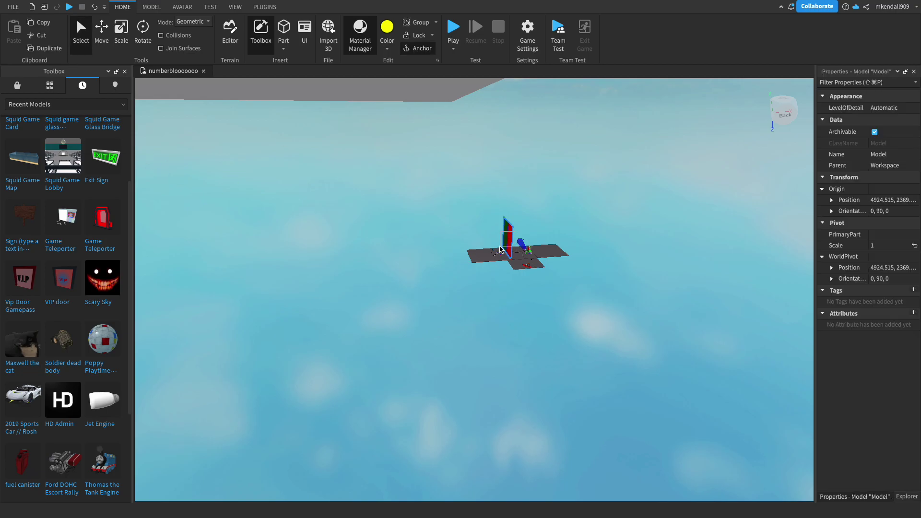
{"action": "key", "text": "f"}
{"action": "right_click_drag", "start_coordinate": [542, 267], "coordinate": [544, 267]}
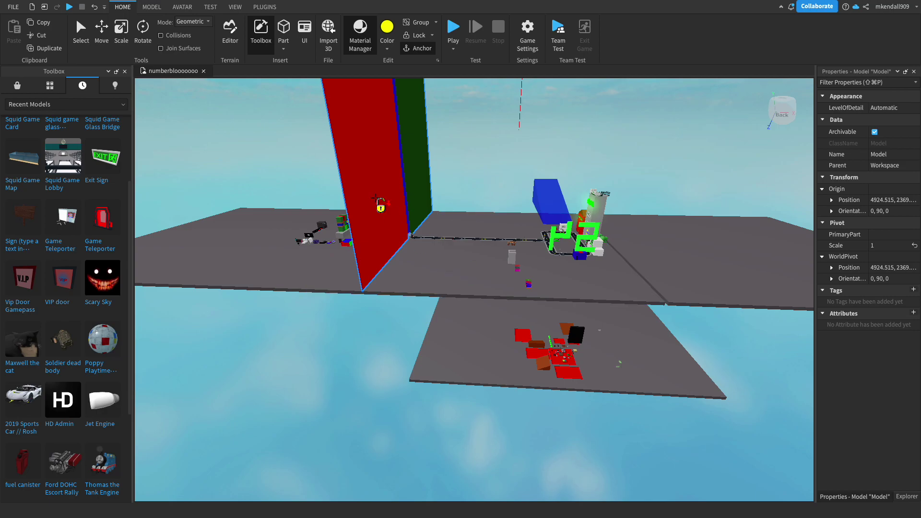
{"action": "scroll", "coordinate": [408, 178], "scroll_direction": "up", "scroll_amount": 5}
{"action": "right_click_drag", "start_coordinate": [408, 179], "coordinate": [408, 178]}
{"action": "right_click_drag", "start_coordinate": [338, 261], "coordinate": [338, 260]}
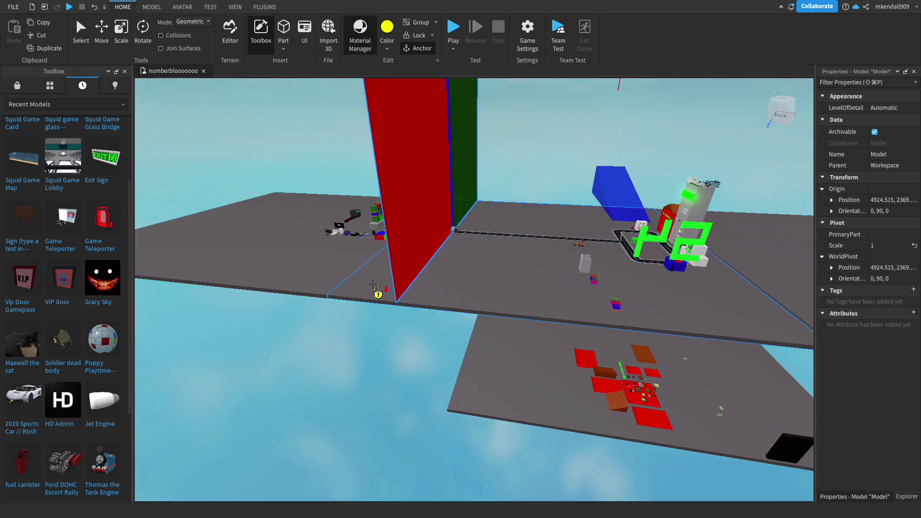
{"action": "right_click_drag", "start_coordinate": [790, 272], "coordinate": [790, 272]}
{"action": "scroll", "coordinate": [789, 272], "scroll_direction": "up", "scroll_amount": 5}
{"action": "scroll", "coordinate": [789, 272], "scroll_direction": "up", "scroll_amount": 4}
{"action": "scroll", "coordinate": [791, 277], "scroll_direction": "up", "scroll_amount": 4}
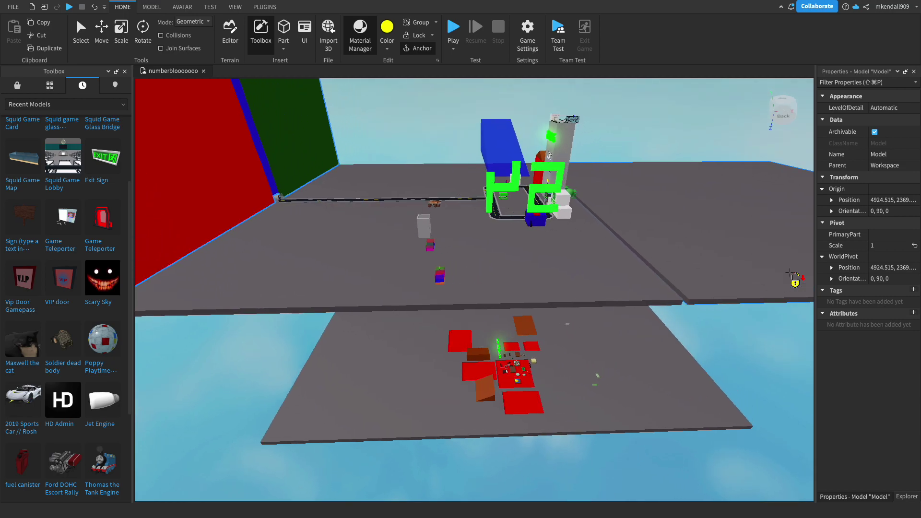
{"action": "scroll", "coordinate": [790, 277], "scroll_direction": "up", "scroll_amount": 2}
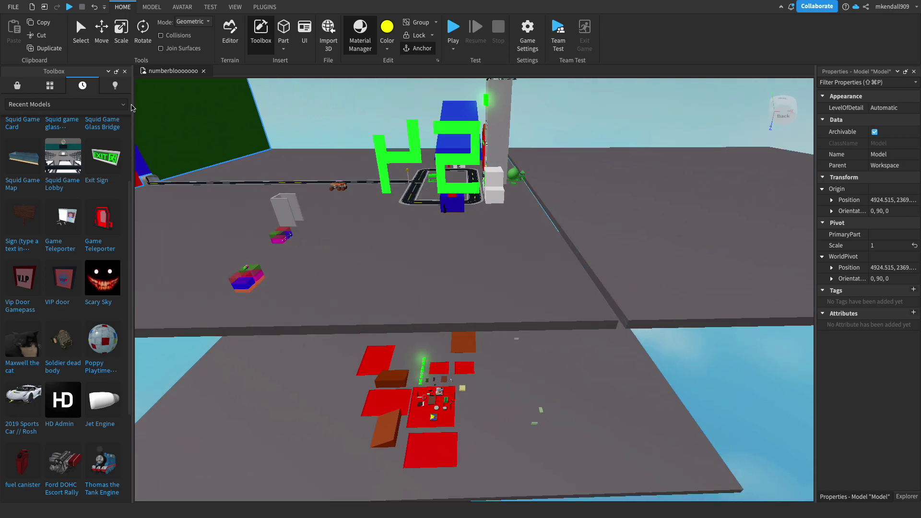
Select the eliminated numberblocks and the doll outside the dormitory and clear them off the white baseplate.
{"action": "left_click", "coordinate": [447, 328]}
{"action": "right_click_drag", "start_coordinate": [447, 329], "coordinate": [451, 329]}
{"action": "left_click_drag", "start_coordinate": [467, 302], "coordinate": [436, 302]}
{"action": "key", "text": "f"}
{"action": "mouse_move", "coordinate": [520, 305]}
{"action": "right_mouse_down"}
{"action": "mouse_move", "coordinate": [510, 285]}
{"action": "mouse_move", "coordinate": [522, 308]}
{"action": "mouse_move", "coordinate": [510, 293]}
{"action": "right_mouse_up"}
{"action": "key", "text": "w"}
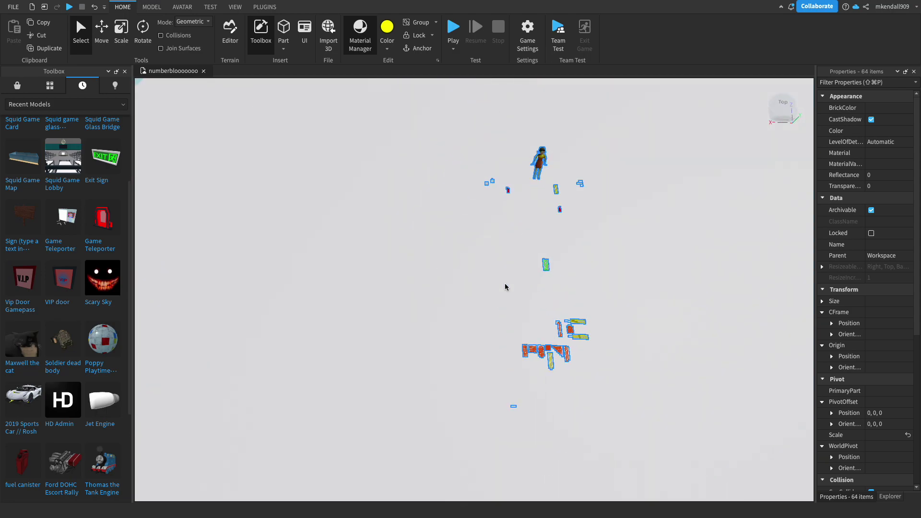
{"action": "left_click_drag", "start_coordinate": [462, 143], "coordinate": [622, 394]}
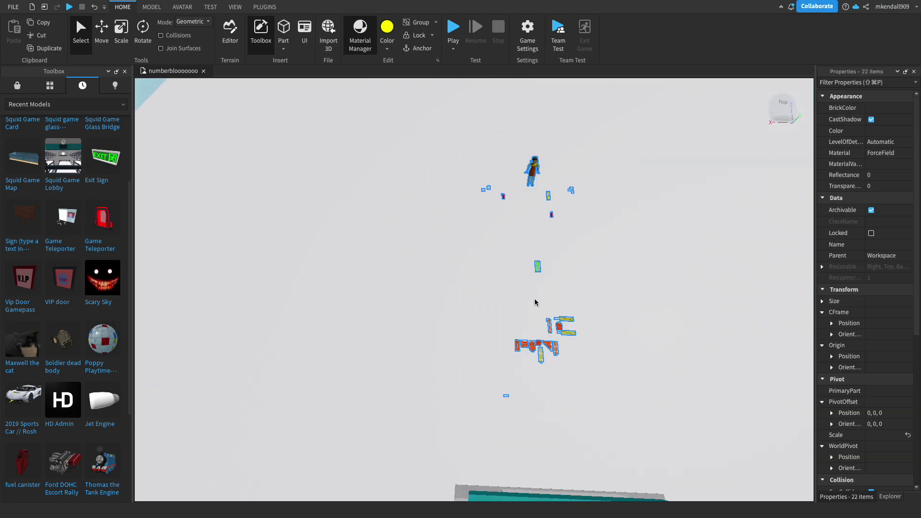
{"action": "right_click_drag", "start_coordinate": [551, 207], "coordinate": [539, 134]}
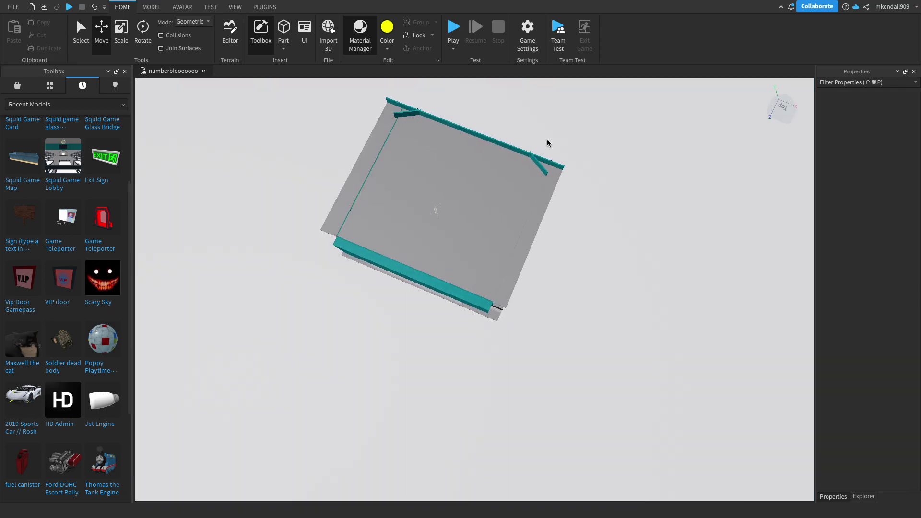
Ungroup the dormitory model containing the hanging piggy bank and regroup its parts as one model.
{"action": "scroll", "coordinate": [547, 143], "scroll_direction": "up", "scroll_amount": 10}
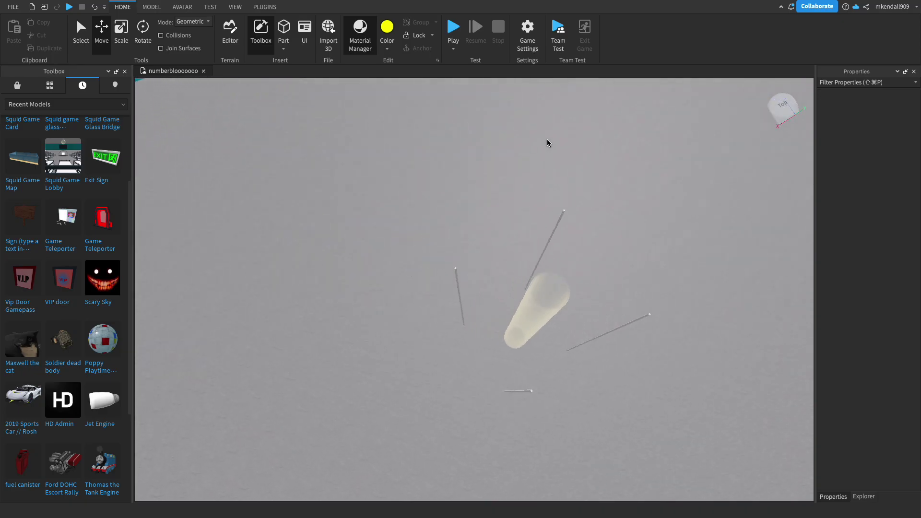
{"action": "scroll", "coordinate": [547, 143], "scroll_direction": "up", "scroll_amount": 10}
{"action": "right_click_drag", "start_coordinate": [542, 307], "coordinate": [530, 233]}
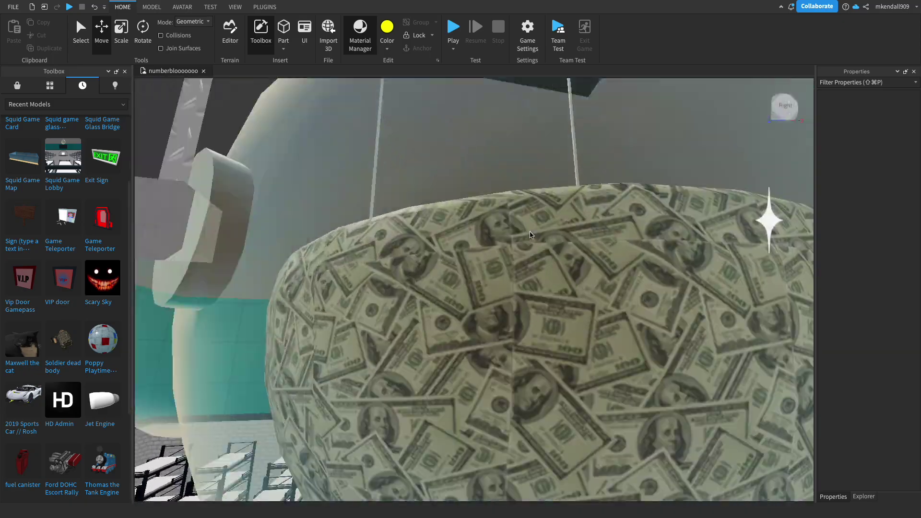
{"action": "scroll", "coordinate": [530, 236], "scroll_direction": "down", "scroll_amount": 10}
{"action": "scroll", "coordinate": [530, 235], "scroll_direction": "up", "scroll_amount": 10}
{"action": "scroll", "coordinate": [530, 235], "scroll_direction": "down", "scroll_amount": 8}
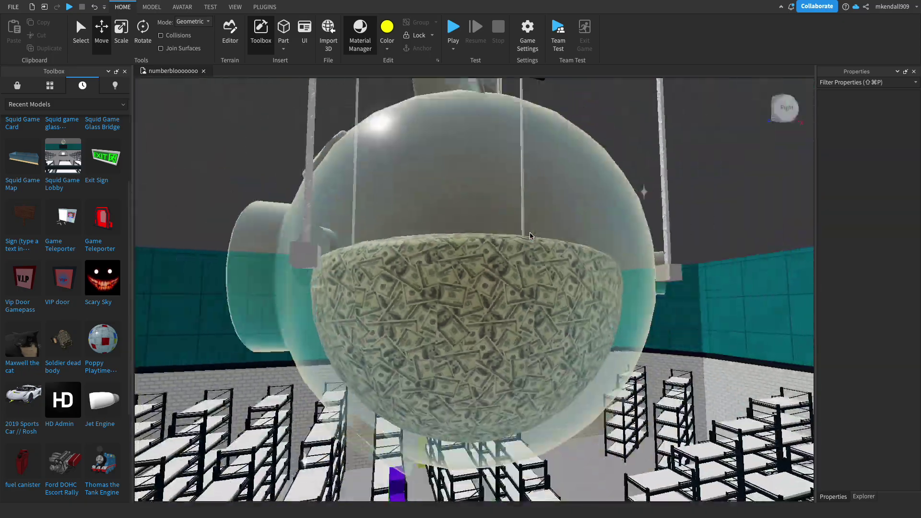
{"action": "scroll", "coordinate": [530, 232], "scroll_direction": "down", "scroll_amount": 6}
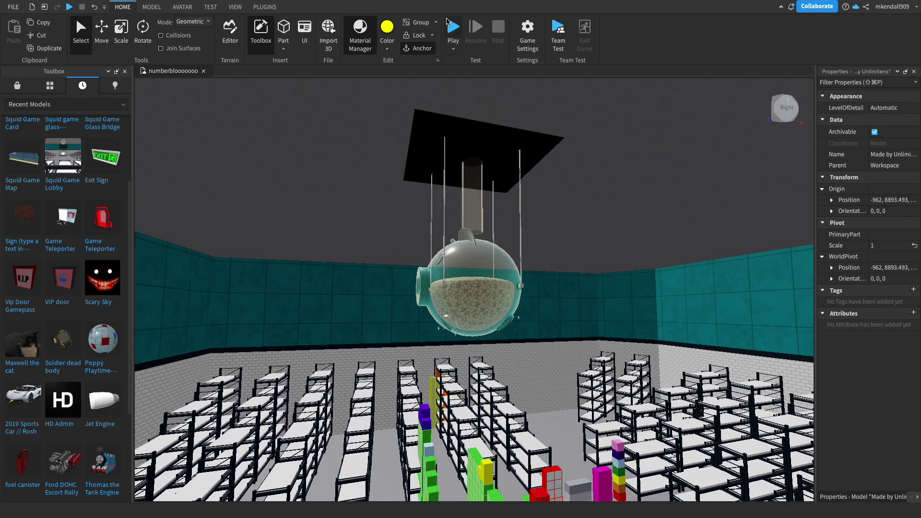
{"action": "left_click", "coordinate": [426, 55]}
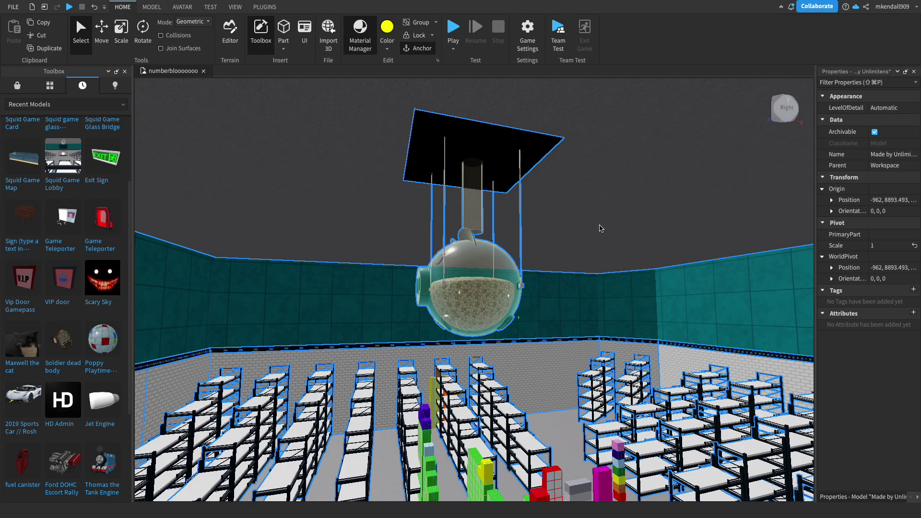
{"action": "scroll", "coordinate": [580, 254], "scroll_direction": "up", "scroll_amount": 4}
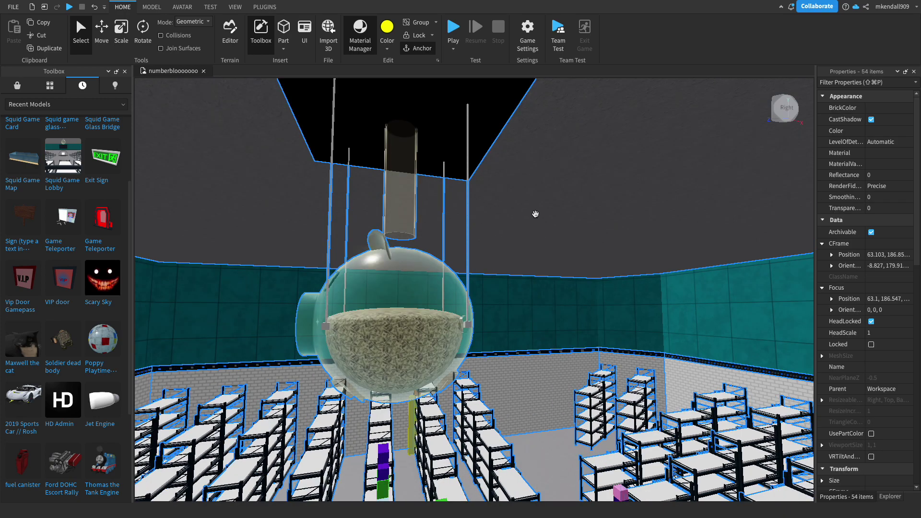
{"action": "right_click_drag", "start_coordinate": [535, 214], "coordinate": [536, 215]}
{"action": "scroll", "coordinate": [536, 215], "scroll_direction": "up", "scroll_amount": 5}
{"action": "scroll", "coordinate": [535, 216], "scroll_direction": "down", "scroll_amount": 8}
{"action": "left_click", "coordinate": [425, 23]}
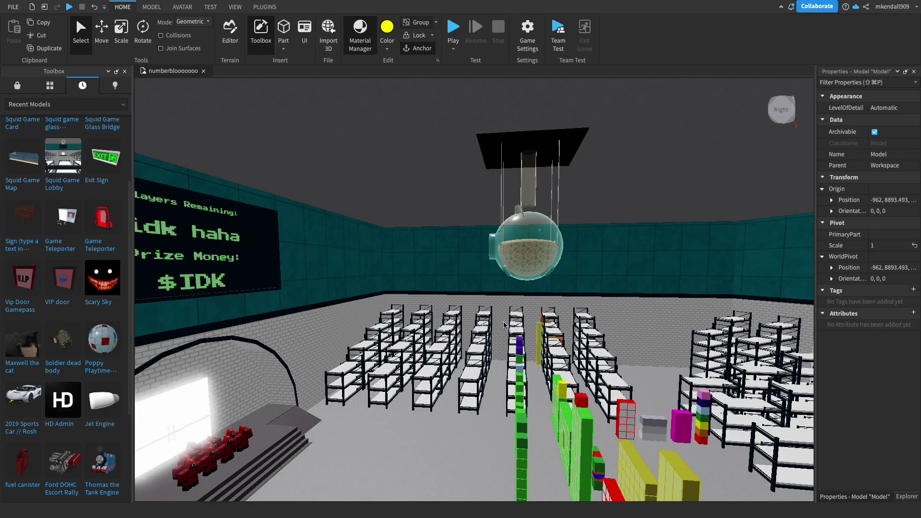
Lock the dormitory building with the Lock Tool.
{"action": "right_click_drag", "start_coordinate": [484, 379], "coordinate": [552, 168]}
{"action": "left_click", "coordinate": [560, 240]}
{"action": "scroll", "coordinate": [552, 168], "scroll_direction": "down", "scroll_amount": 8}
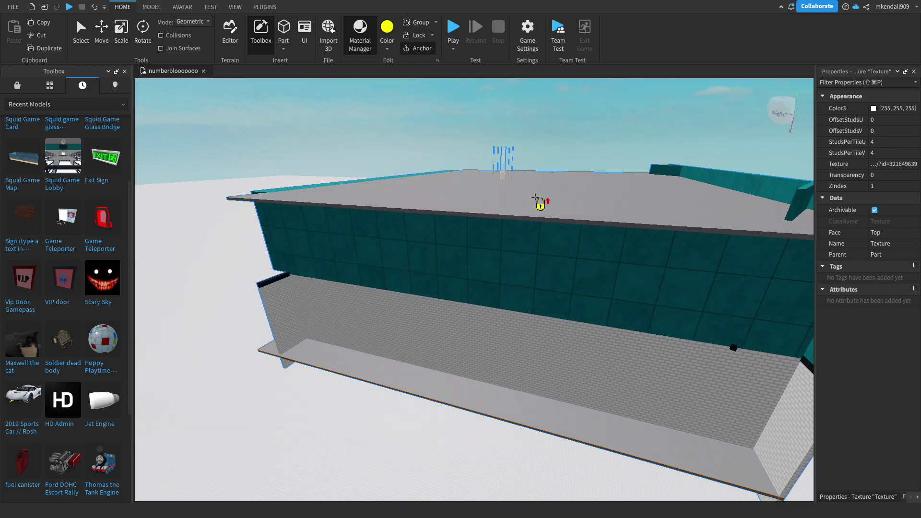
{"action": "left_click", "coordinate": [257, 102]}
Select all ten red guards on the stepped platform in front of the glowing doors.
{"action": "scroll", "coordinate": [476, 193], "scroll_direction": "up", "scroll_amount": 10}
{"action": "right_click_drag", "start_coordinate": [476, 193], "coordinate": [476, 193]}
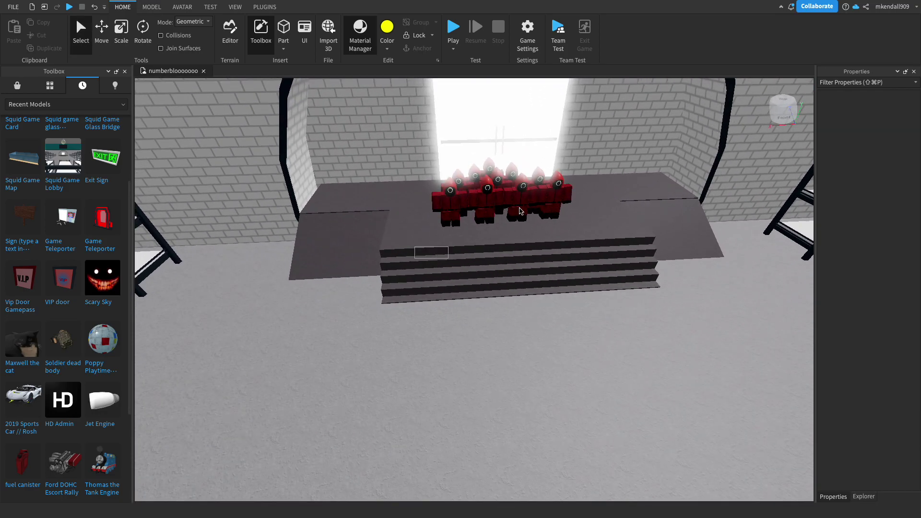
{"action": "left_click", "coordinate": [494, 216]}
{"action": "left_click_drag", "start_coordinate": [494, 216], "coordinate": [558, 180]}
{"action": "right_click_drag", "start_coordinate": [558, 181], "coordinate": [558, 182]}
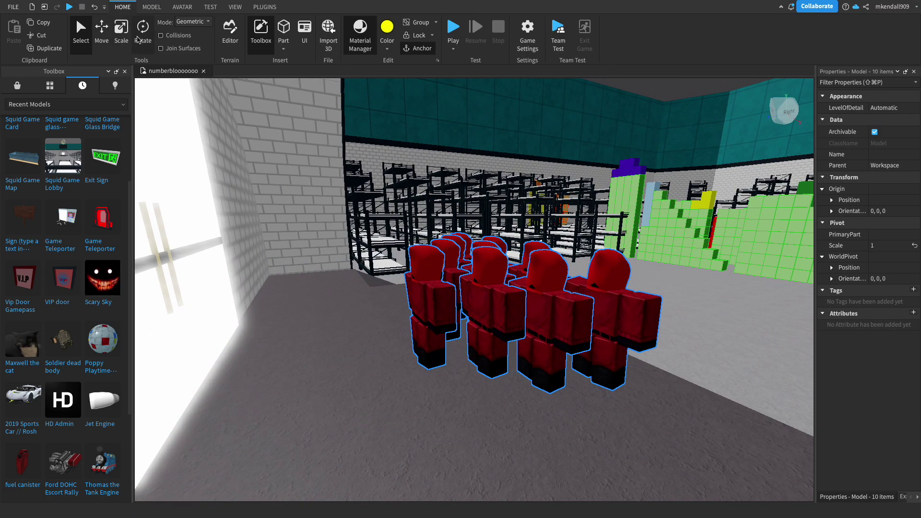
Try to scale the ten guards on the entrance platform, and undo the change.
{"action": "left_click_drag", "start_coordinate": [488, 221], "coordinate": [502, 252]}
{"action": "left_click_drag", "start_coordinate": [472, 209], "coordinate": [474, 237]}
{"action": "key", "text": "f"}
{"action": "right_click_drag", "start_coordinate": [420, 274], "coordinate": [420, 273]}
{"action": "key", "text": "super+z"}
Move the ten guards from the entrance platform out onto the open white baseplate.
{"action": "scroll", "coordinate": [420, 274], "scroll_direction": "down", "scroll_amount": 10}
{"action": "scroll", "coordinate": [421, 273], "scroll_direction": "up", "scroll_amount": 5}
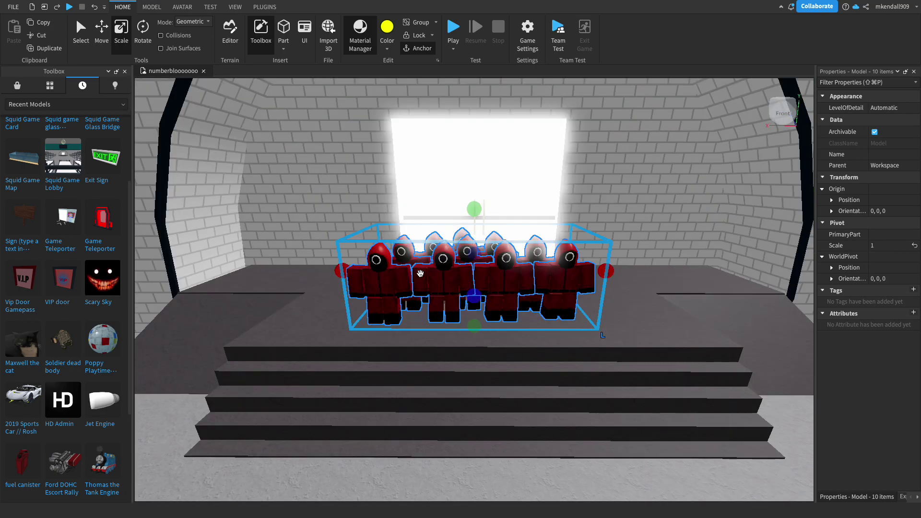
{"action": "scroll", "coordinate": [421, 273], "scroll_direction": "up", "scroll_amount": 3}
{"action": "left_click_drag", "start_coordinate": [526, 279], "coordinate": [526, 168]}
{"action": "right_click_drag", "start_coordinate": [522, 171], "coordinate": [525, 169]}
{"action": "left_click_drag", "start_coordinate": [525, 168], "coordinate": [526, 208]}
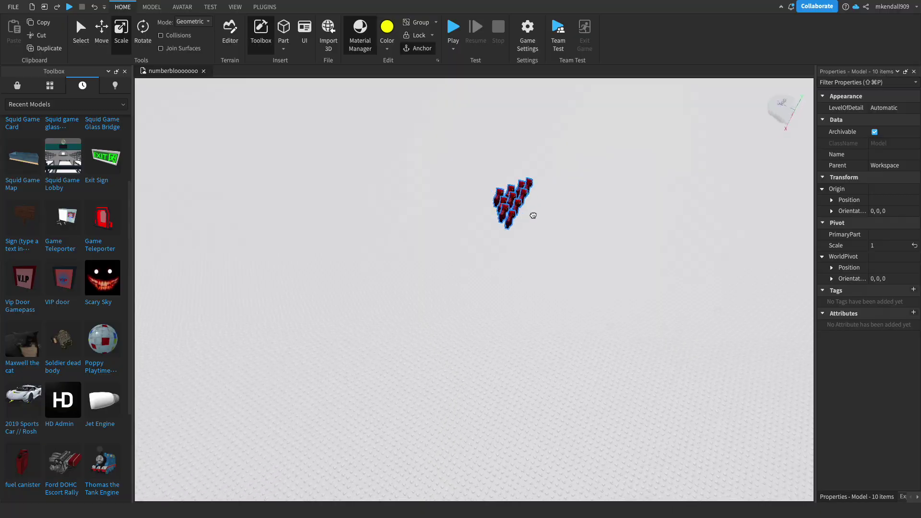
Bring the magenta checkered numberblock from the dormitory onto the open baseplate and place it in front of the guards.
{"action": "right_click_drag", "start_coordinate": [454, 320], "coordinate": [454, 320]}
{"action": "mouse_move", "coordinate": [472, 338]}
{"action": "right_mouse_down"}
{"action": "mouse_move", "coordinate": [464, 340]}
{"action": "mouse_move", "coordinate": [473, 338]}
{"action": "right_mouse_up"}
{"action": "key", "text": "w"}
{"action": "key", "text": "w"}
{"action": "right_click_drag", "start_coordinate": [470, 299], "coordinate": [471, 299]}
{"action": "key", "text": "s"}
{"action": "key", "text": "w"}
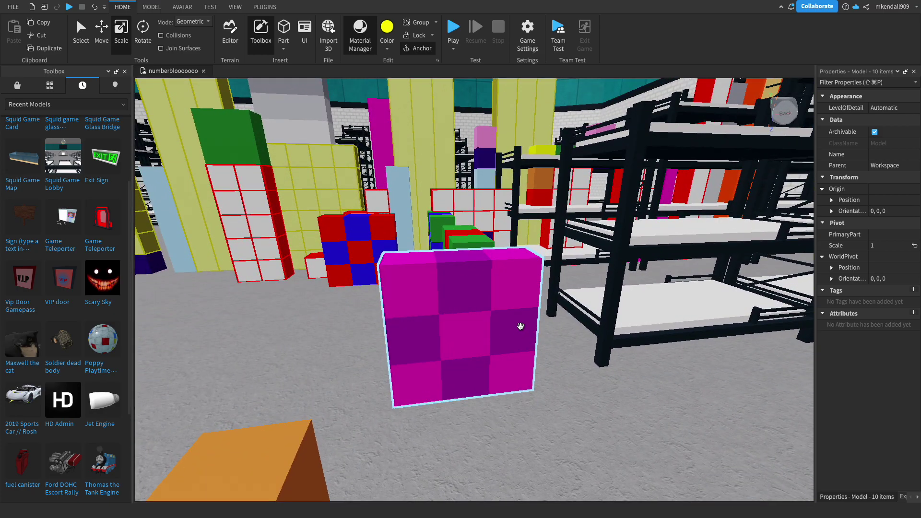
{"action": "scroll", "coordinate": [520, 326], "scroll_direction": "up", "scroll_amount": 5}
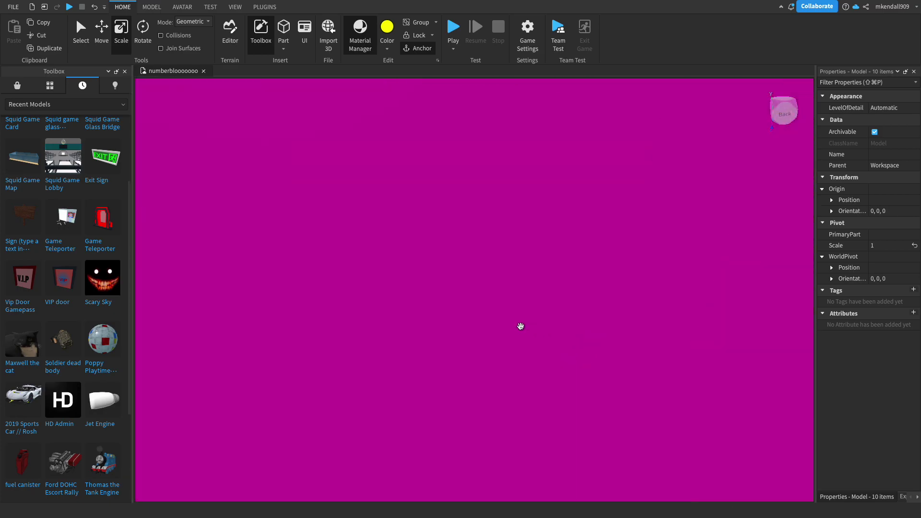
{"action": "scroll", "coordinate": [520, 325], "scroll_direction": "down", "scroll_amount": 7}
{"action": "left_click_drag", "start_coordinate": [501, 324], "coordinate": [513, 291]}
{"action": "right_click_drag", "start_coordinate": [514, 291], "coordinate": [513, 290]}
{"action": "key", "text": "w"}
{"action": "left_click_drag", "start_coordinate": [513, 291], "coordinate": [503, 354]}
{"action": "right_click_drag", "start_coordinate": [502, 355], "coordinate": [502, 354]}
{"action": "left_click_drag", "start_coordinate": [502, 354], "coordinate": [463, 355]}
{"action": "key", "text": "w"}
{"action": "right_click_drag", "start_coordinate": [578, 366], "coordinate": [577, 365]}
{"action": "key", "text": "s"}
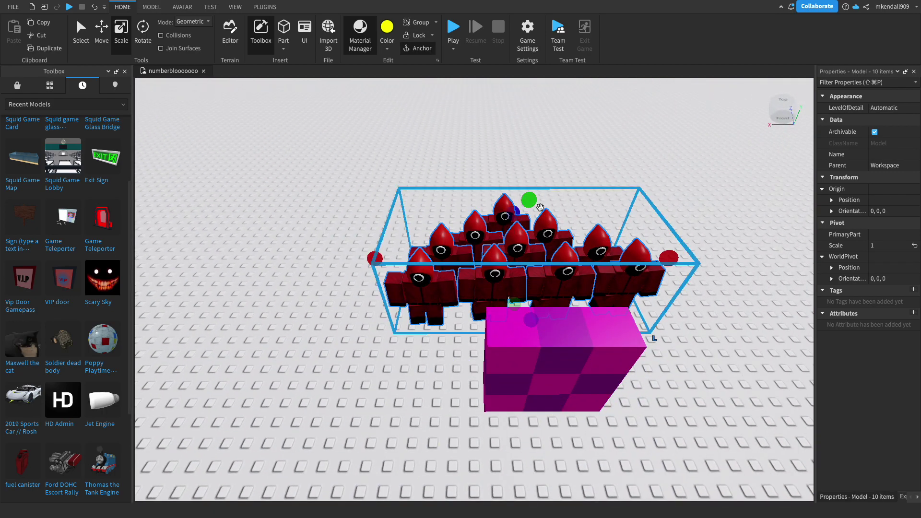
Scale the ten guards up to 1.686 and compare their size with the magenta numberblock.
{"action": "left_click_drag", "start_coordinate": [530, 202], "coordinate": [538, 128]}
{"action": "key", "text": "w"}
{"action": "right_click_drag", "start_coordinate": [502, 288], "coordinate": [516, 302]}
{"action": "key", "text": "s"}
{"action": "key", "text": "w"}
{"action": "scroll", "coordinate": [501, 288], "scroll_direction": "up", "scroll_amount": 3}
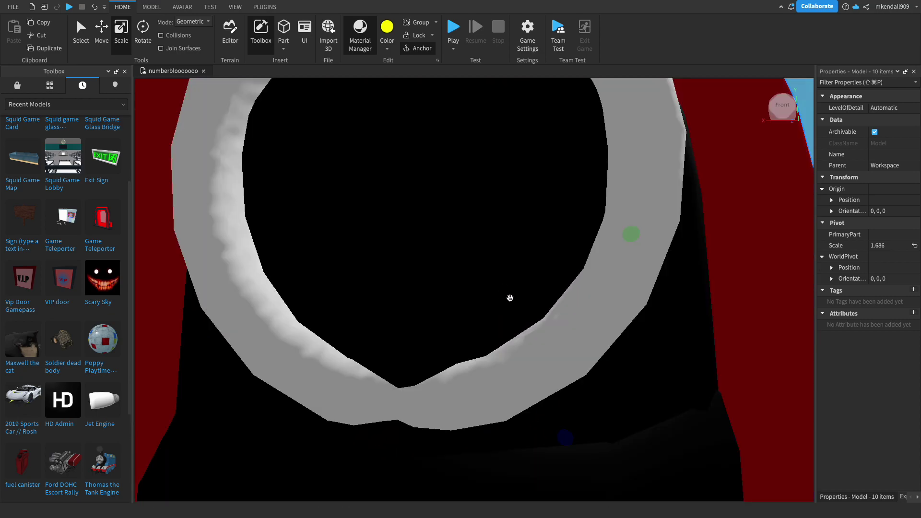
{"action": "scroll", "coordinate": [510, 297], "scroll_direction": "down", "scroll_amount": 5}
Select the magenta numberblock beside the guards and survey the dormitory and whole baseplate from above.
{"action": "left_click_drag", "start_coordinate": [517, 303], "coordinate": [414, 361]}
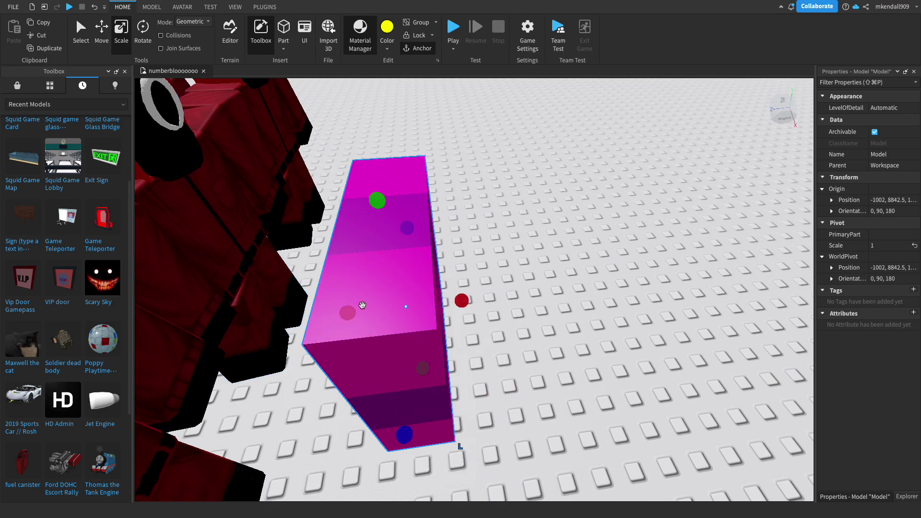
{"action": "scroll", "coordinate": [448, 298], "scroll_direction": "down", "scroll_amount": 10}
{"action": "right_click_drag", "start_coordinate": [448, 298], "coordinate": [448, 298]}
{"action": "scroll", "coordinate": [448, 298], "scroll_direction": "down", "scroll_amount": 5}
{"action": "scroll", "coordinate": [448, 299], "scroll_direction": "down", "scroll_amount": 5}
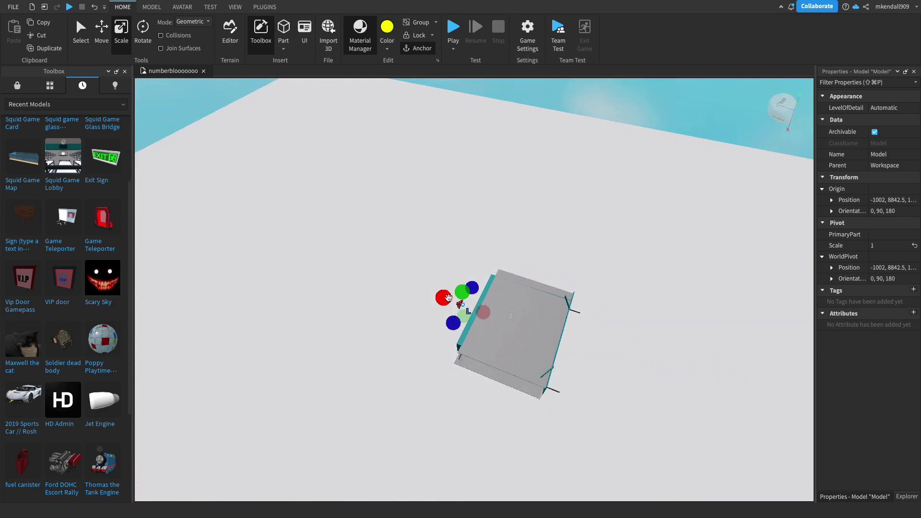
{"action": "scroll", "coordinate": [448, 298], "scroll_direction": "down", "scroll_amount": 2}
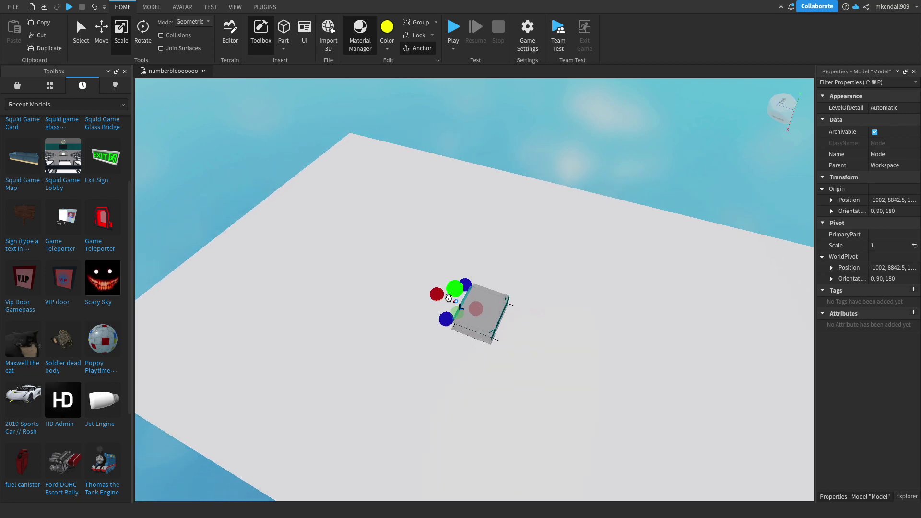
{"action": "scroll", "coordinate": [488, 269], "scroll_direction": "down", "scroll_amount": 5}
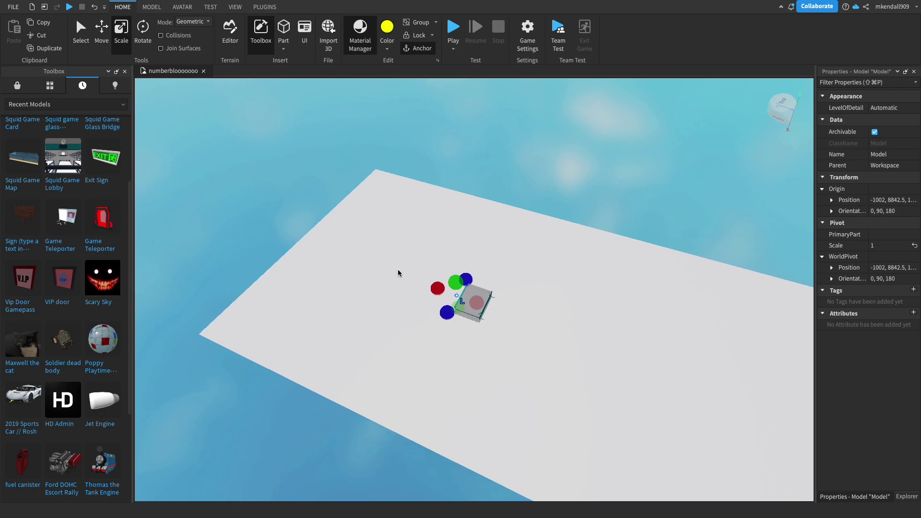